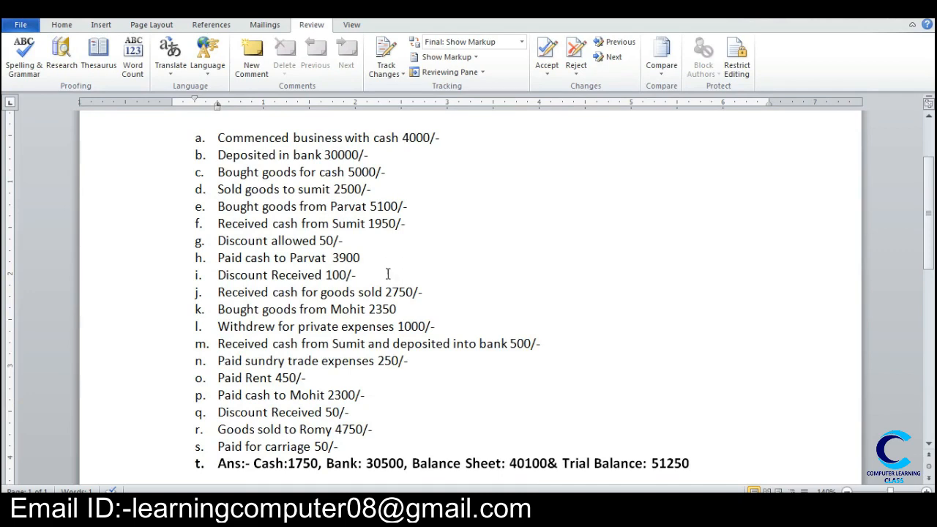
Step: Switch to Tally, start a receipt voucher and create a CAPITAL ledger under Capital Account for its credit entry
left_click(361, 511)
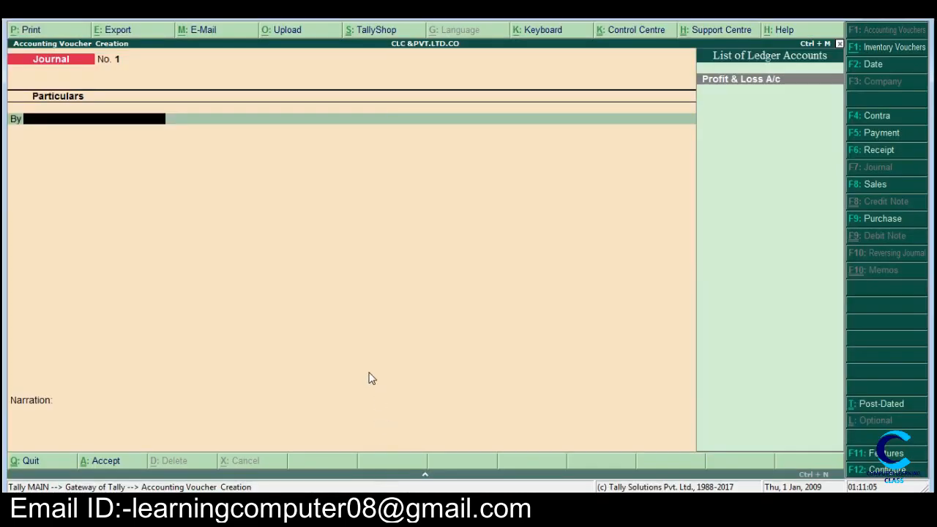
key("F6")
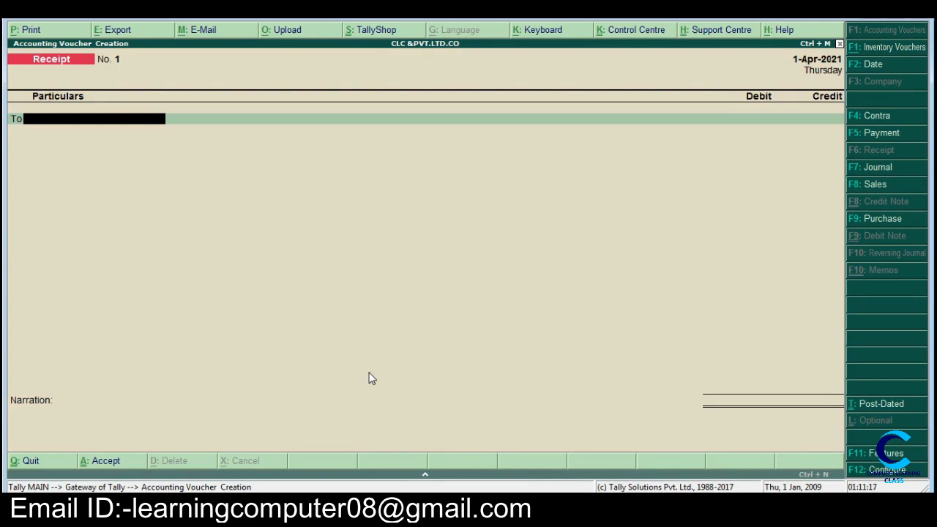
key("alt+c")
type("CA")
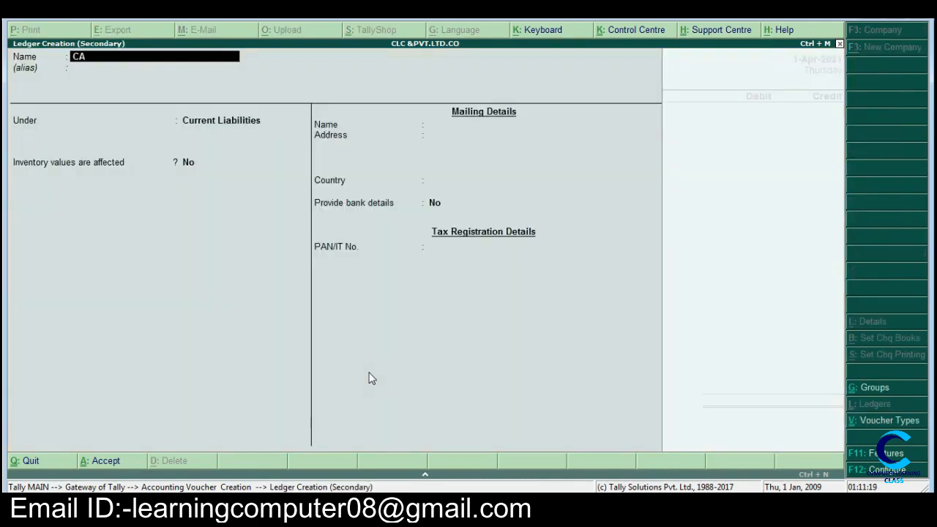
type("PITAL")
key("Return")
key("Return")
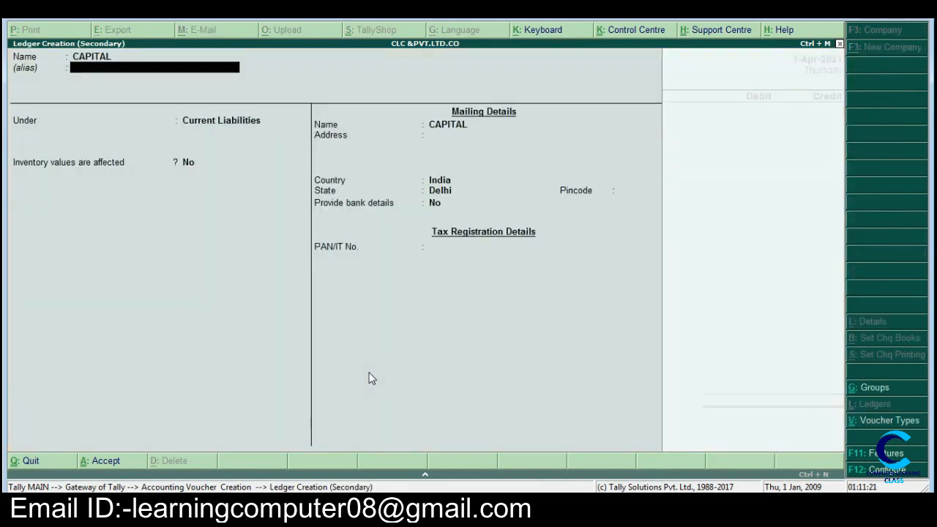
type("C")
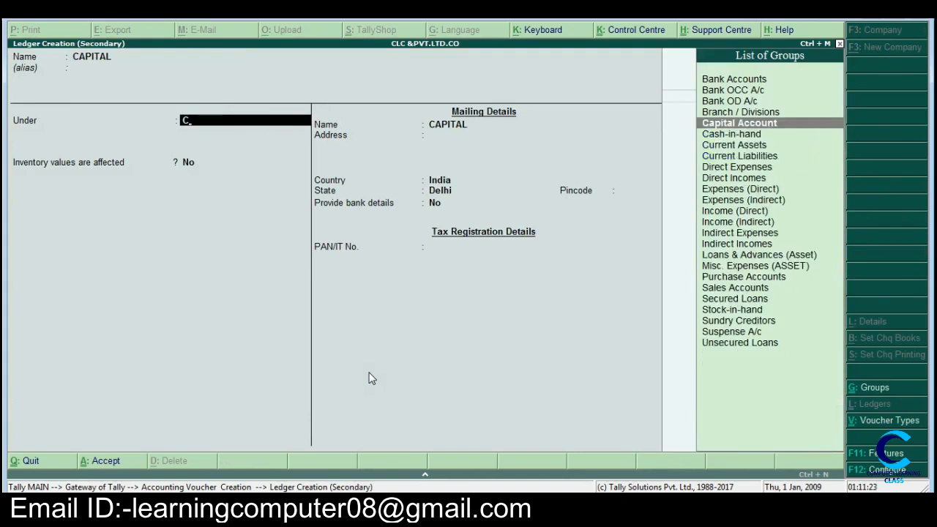
key("Return")
key("Return")
key("Return")
key("Return")
key("Return")
key("Return")
key("Return")
key("Return")
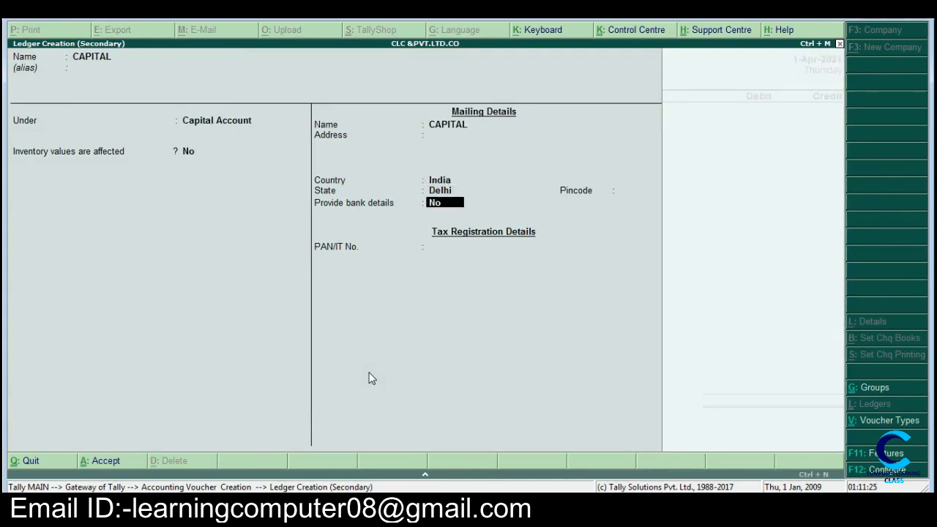
key("Return")
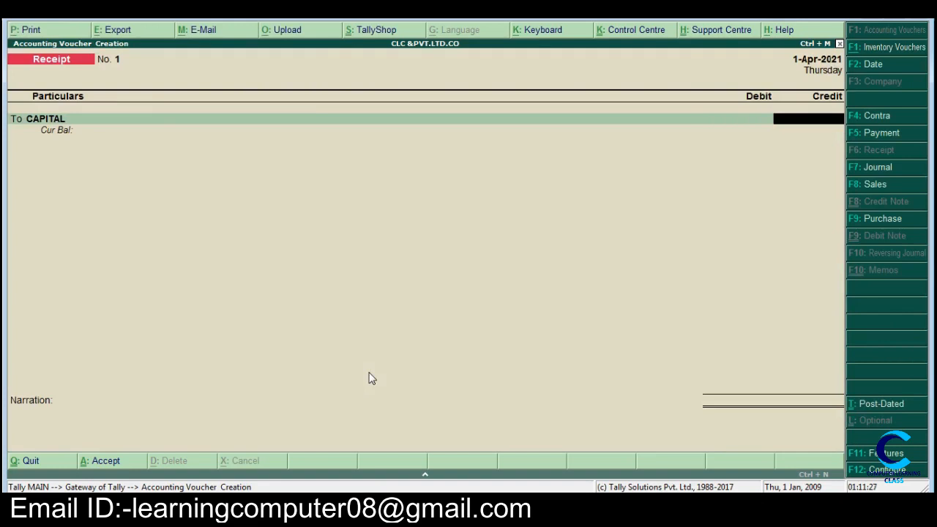
Step: Credit CAPITAL with 4,000, debit Cash for the same amount and save the receipt voucher
type("4,000")
key("Return")
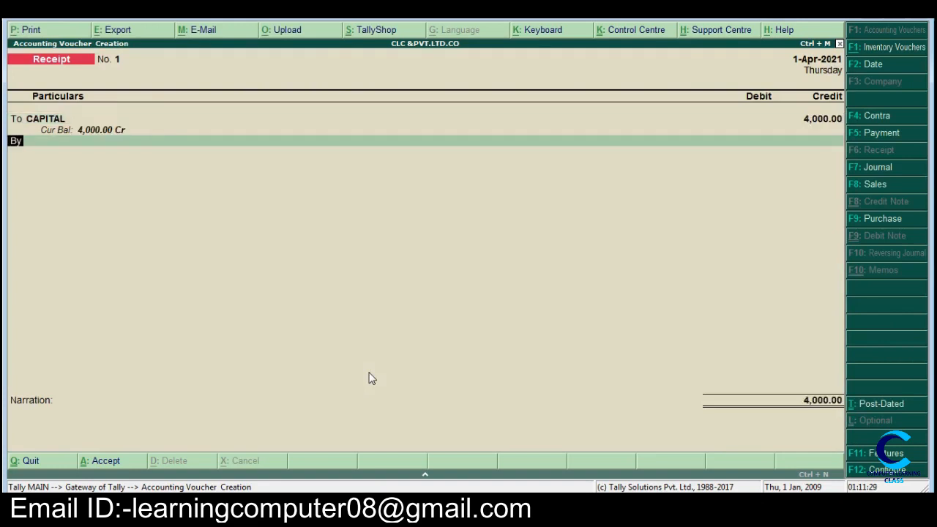
key("Down")
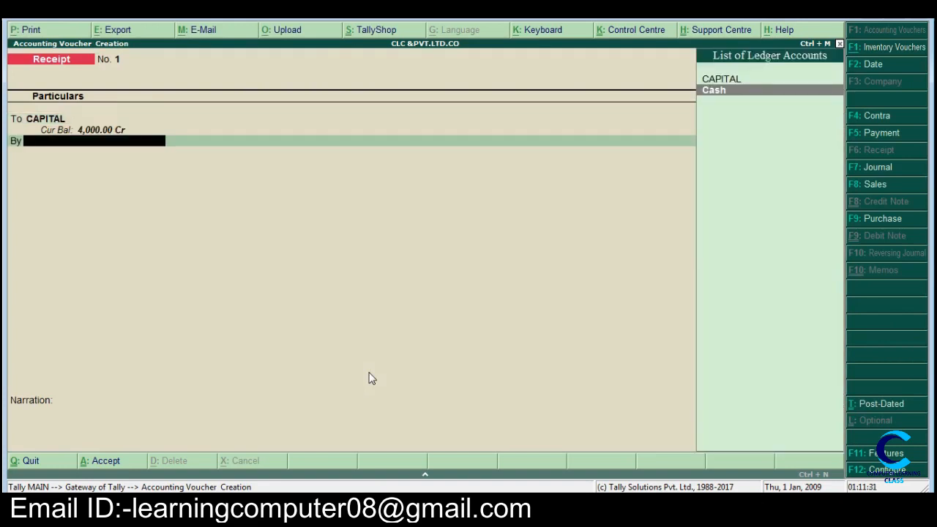
key("Return")
key("Return")
key("Return")
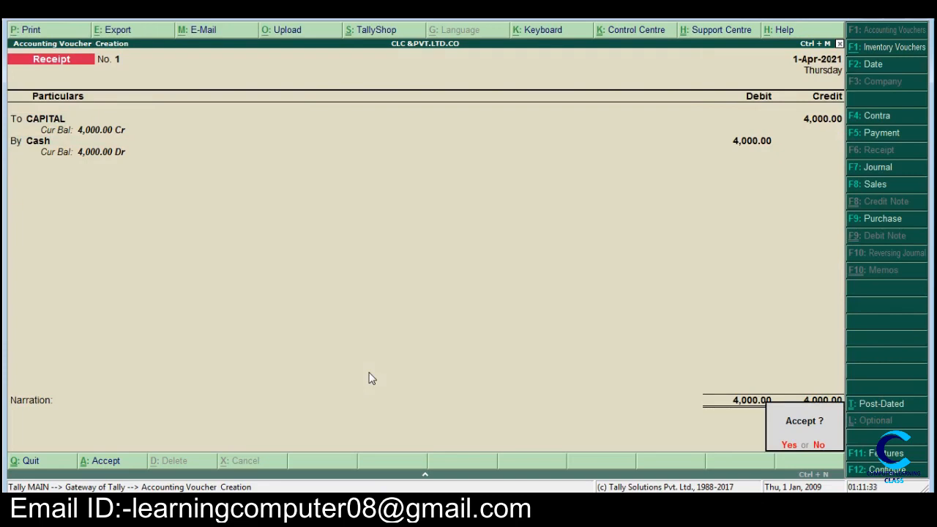
key("Return")
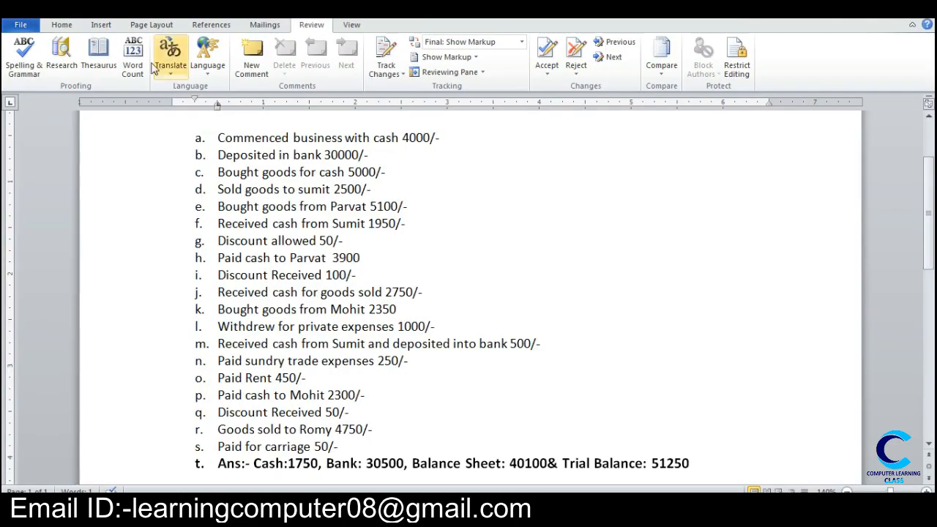
Step: In the Word transaction list, highlight item a, "Commenced business with cash 4000/-", in yellow
left_click(69, 26)
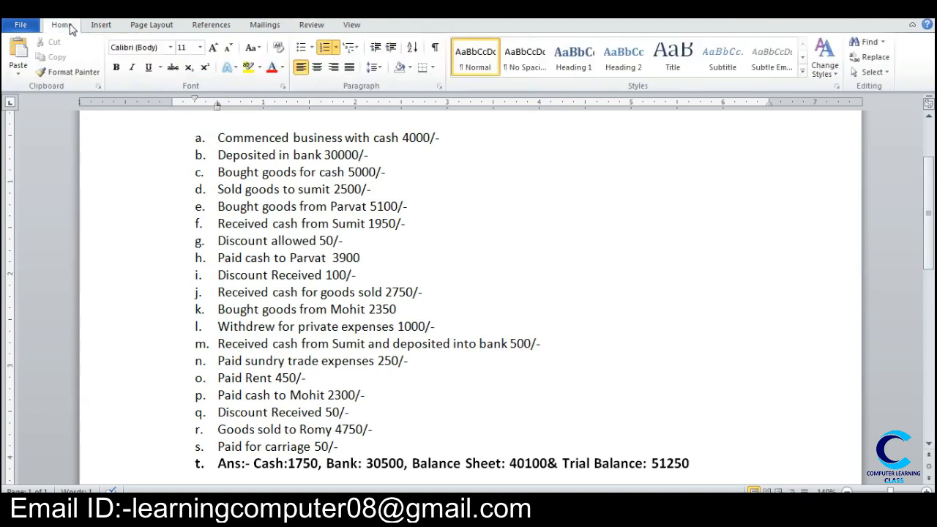
left_click(248, 67)
left_click_drag(214, 135, 456, 134)
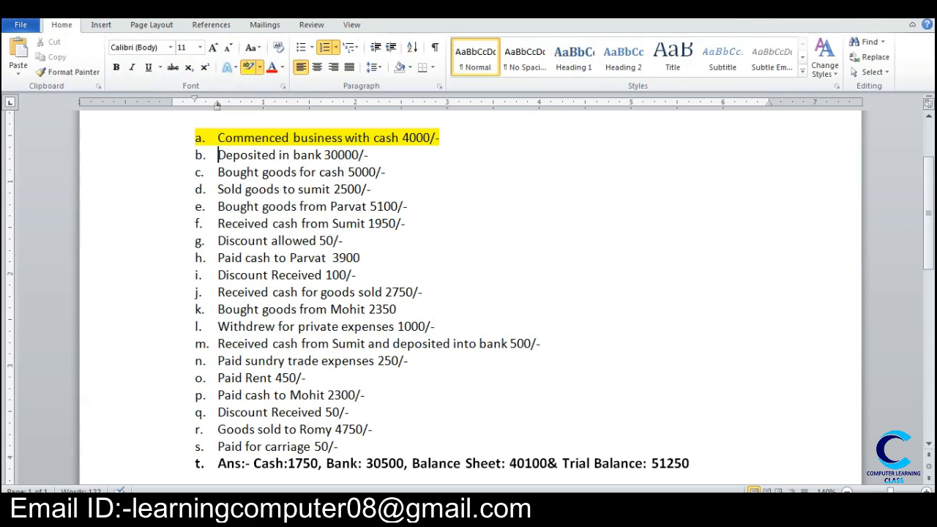
Step: Switch to Tally and start a contra voucher that credits Cash with 30,000
left_click(359, 507)
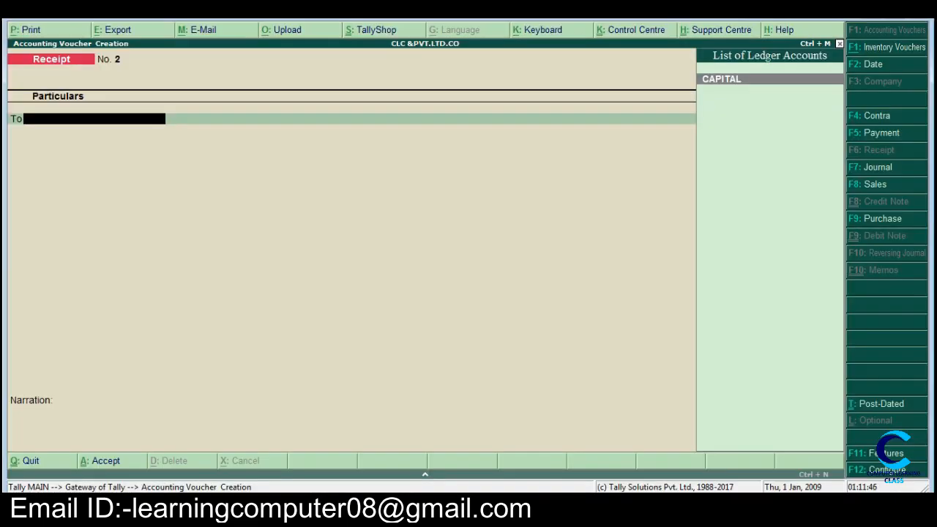
key("F4")
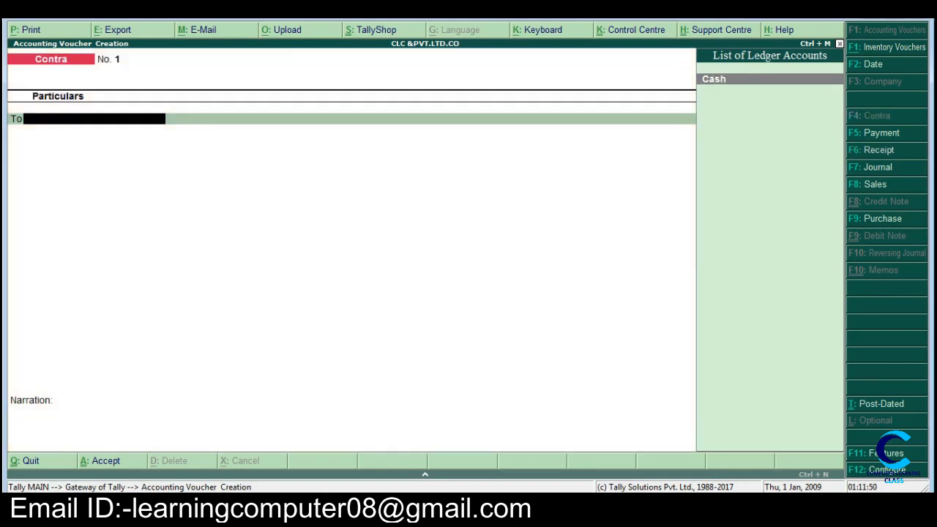
key("Return")
type("30000")
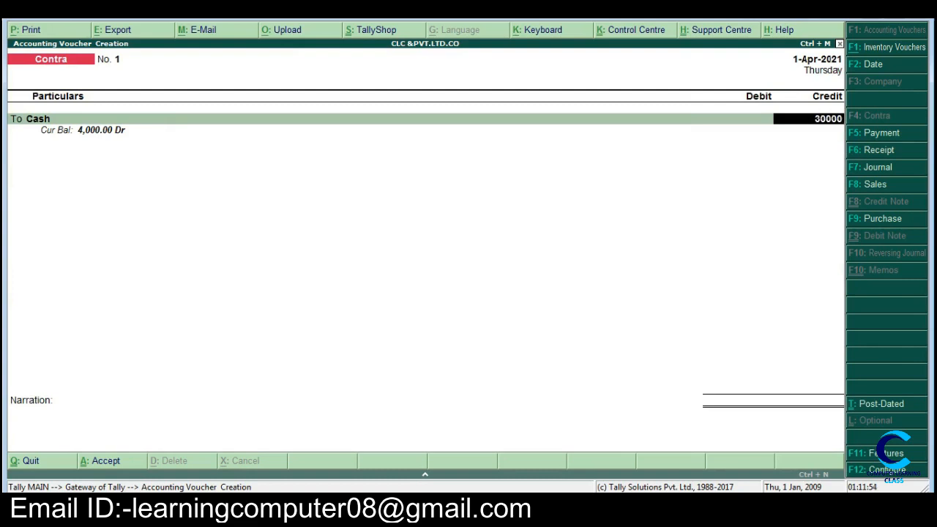
key("Return")
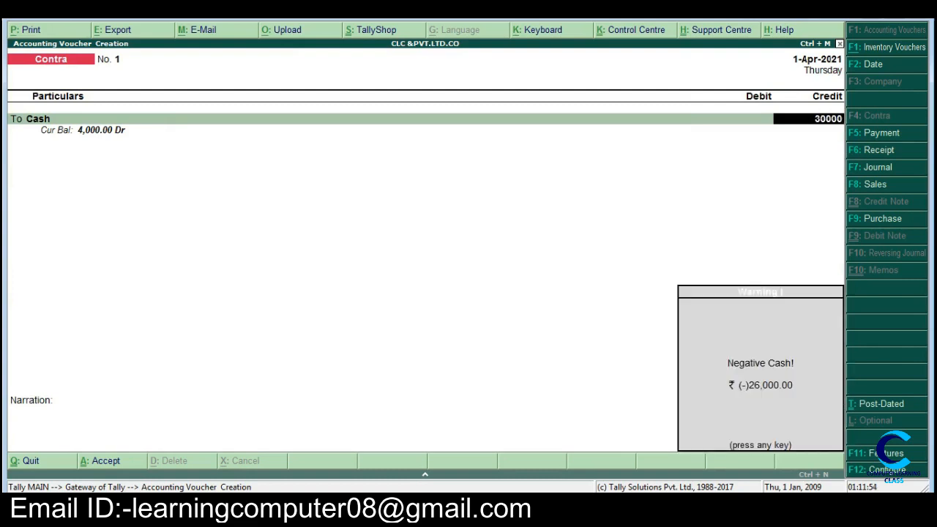
key("Return")
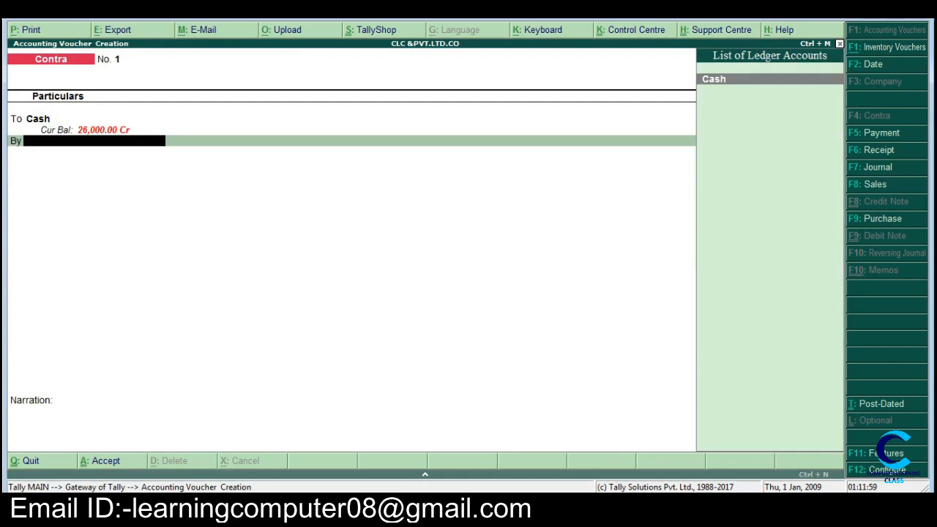
Step: Create a BANK ledger under Bank Accounts for the contra voucher's debit entry
key("alt+c")
type("B")
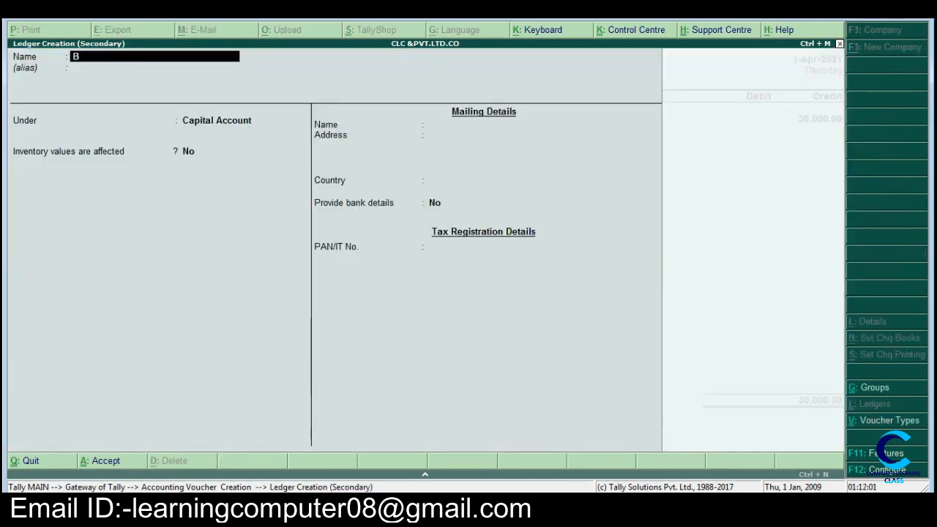
type("ANK")
key("Return")
key("Return")
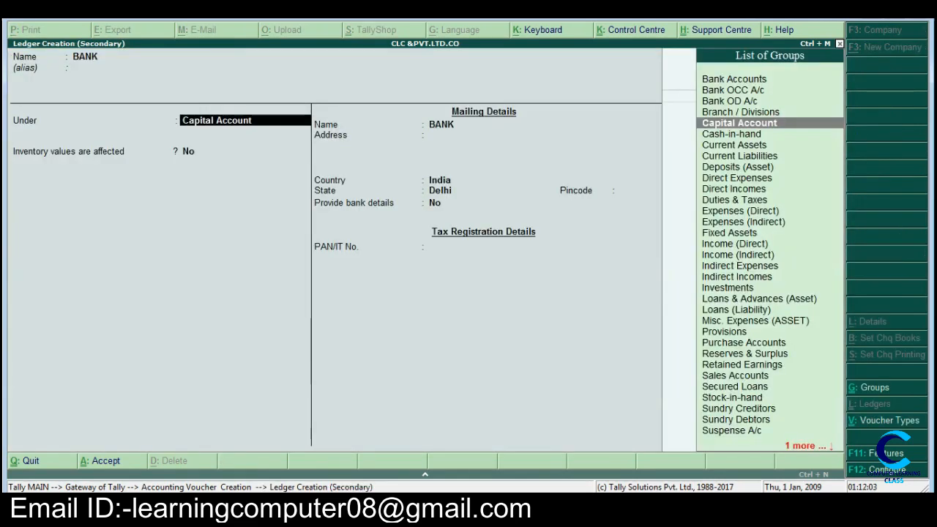
type("B")
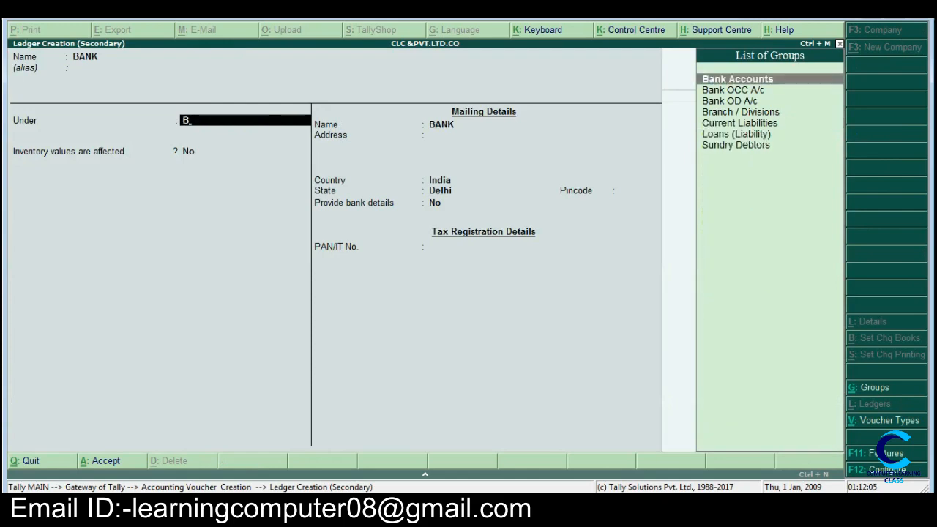
key("Return")
key("Return")
key("Return")
key("Return")
key("Return")
key("Return")
key("Return")
key("Return")
key("Return")
key("Return")
key("Return")
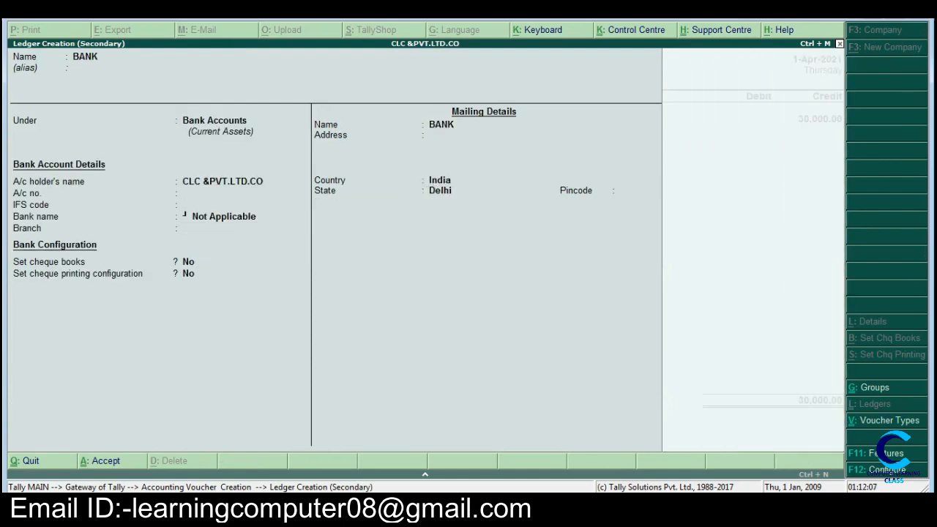
key("ctrl+a")
Step: Debit BANK with 30,000 as a cash transaction, leave the denominations blank and save the contra voucher
key("Return")
key("Return")
key("Return")
key("Return")
key("Return")
key("Return")
key("Return")
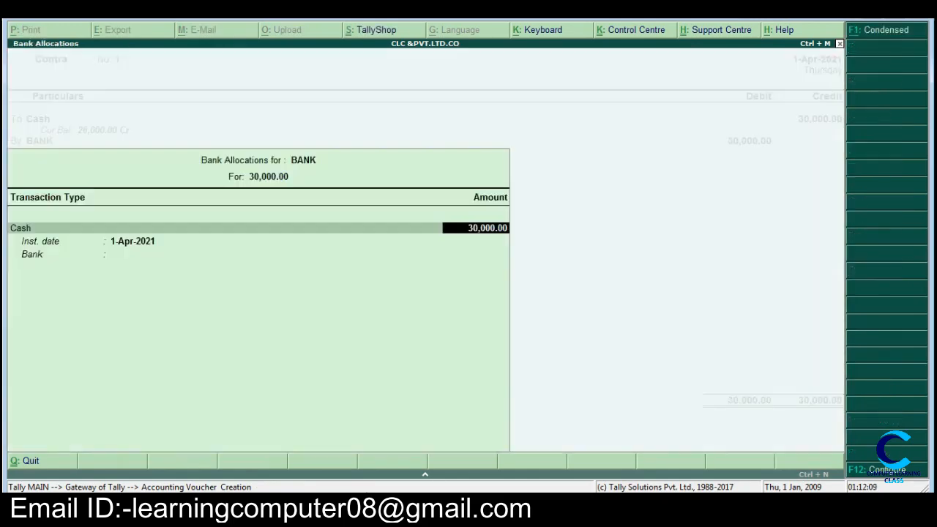
key("Return")
key("Return")
key("Return")
key("Return")
key("Return")
key("Return")
key("Return")
key("Return")
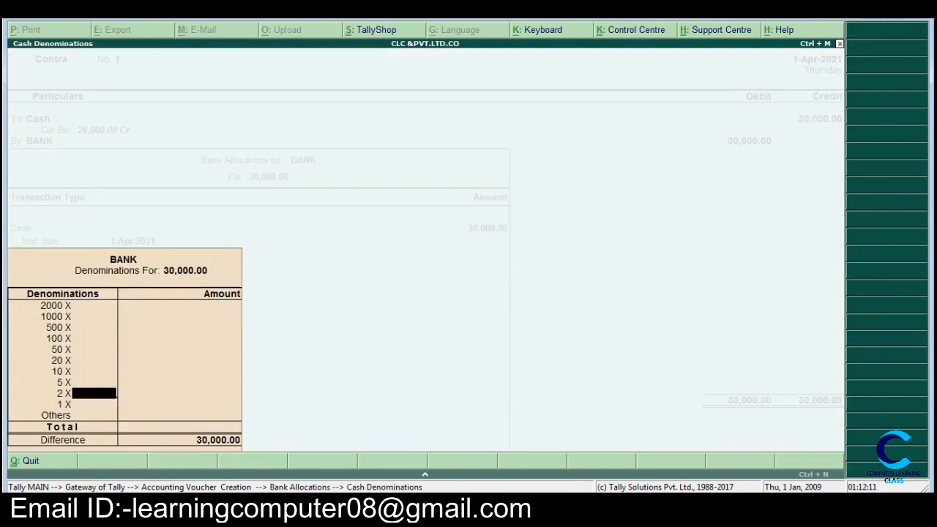
key("Return")
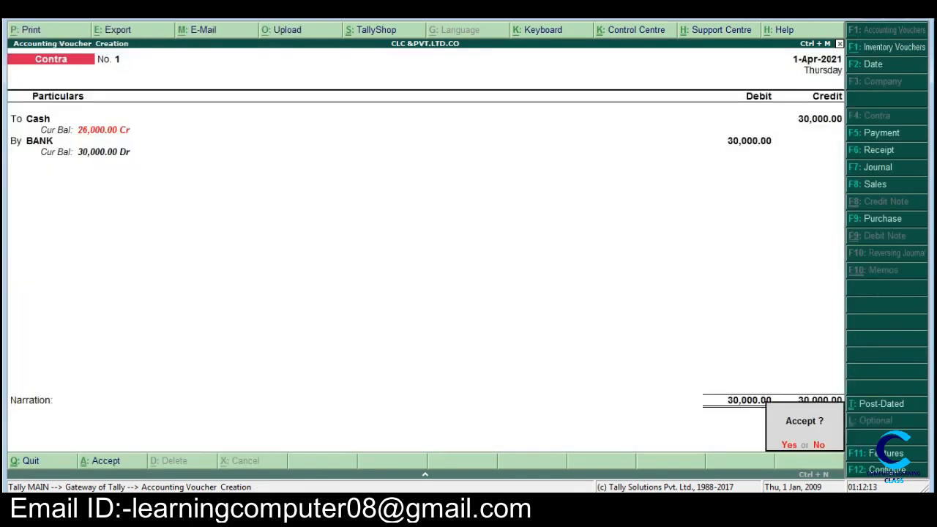
key("Return")
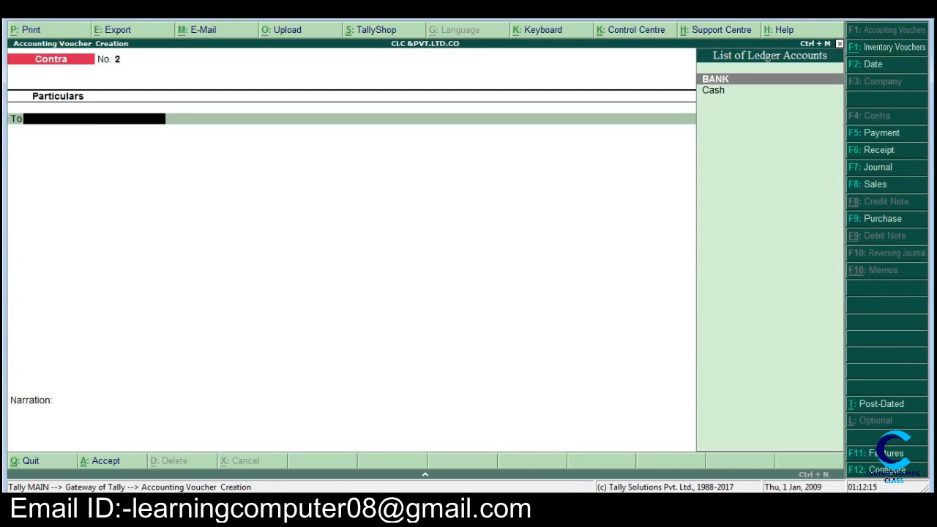
Step: Switch to Word and highlight item b, "Deposited in bank 30000/-", in yellow
key("alt+Tab")
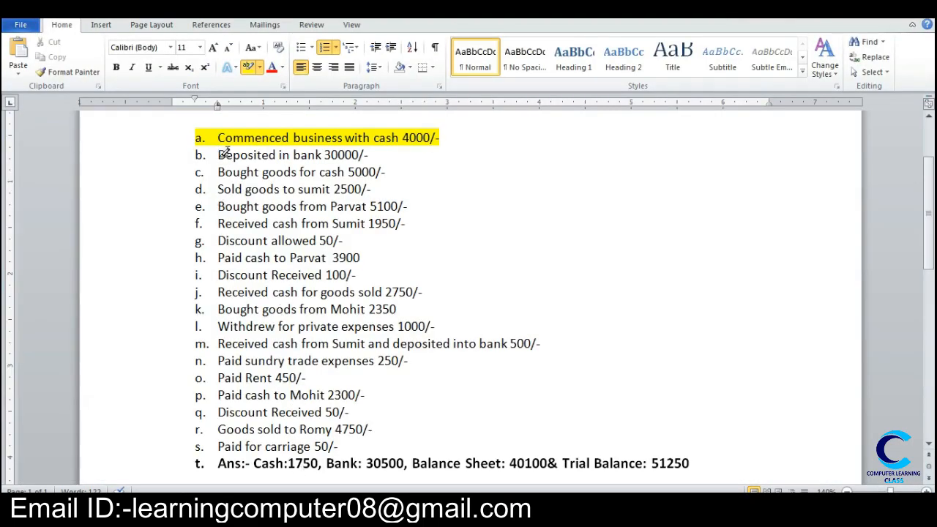
left_click_drag(220, 151, 392, 156)
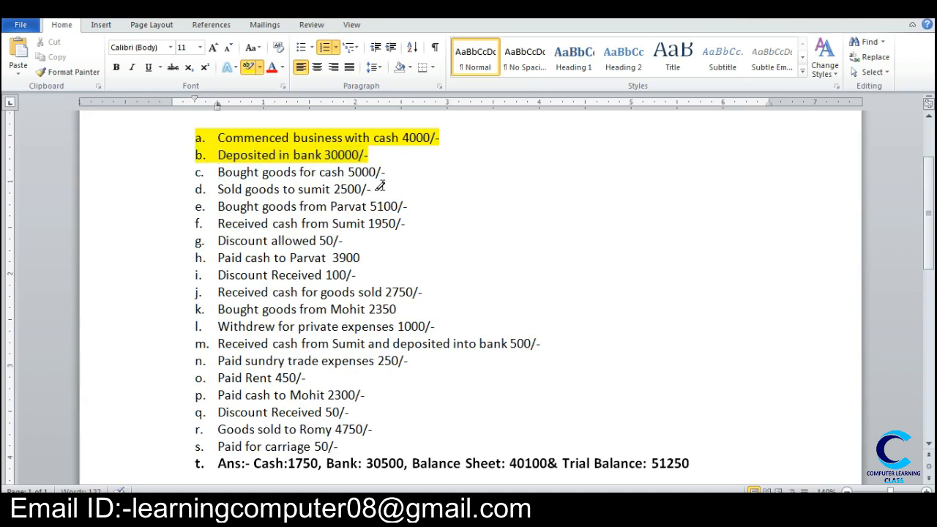
Step: Switch to Tally, start a payment voucher and begin a new ledger named PURCHASE
key("alt+Tab")
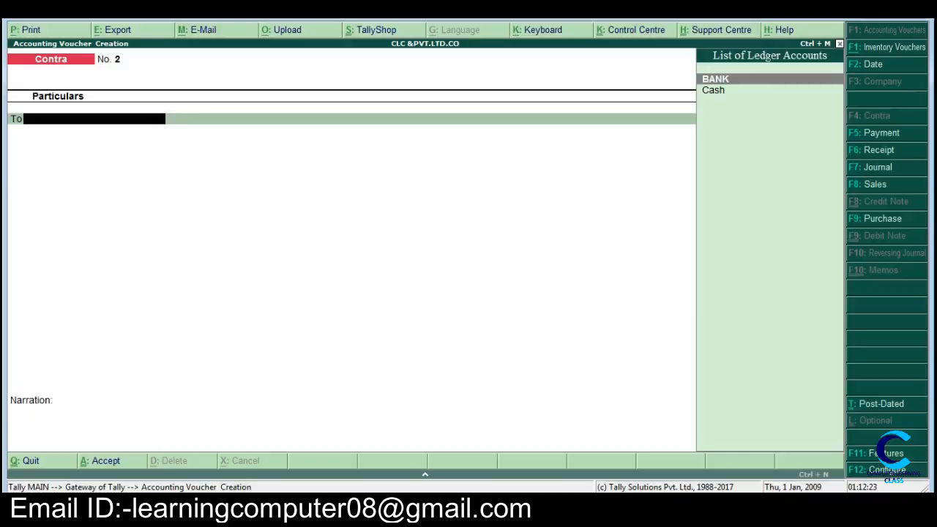
key("F5")
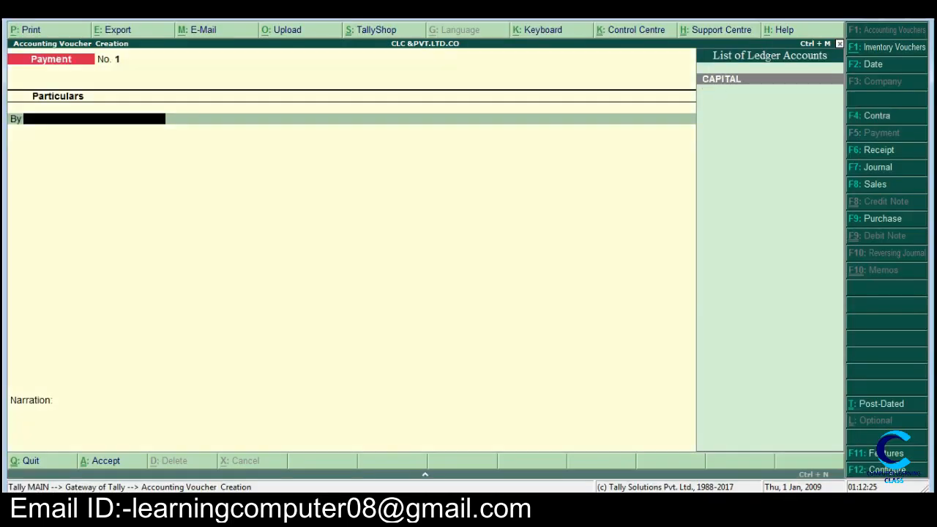
key("alt+c")
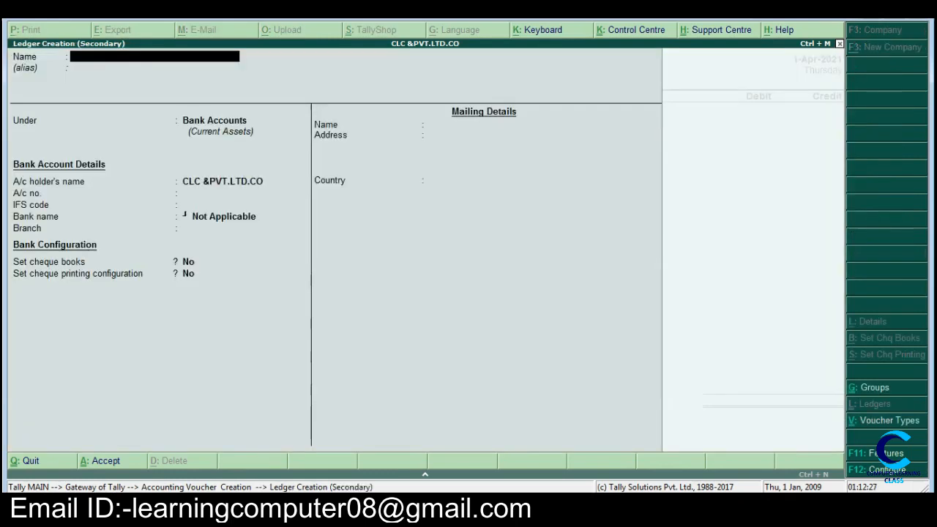
type("PURCHASE")
key("Return")
Step: Place the PURCHASE ledger under the Purchase Accounts group and save it
type("P")
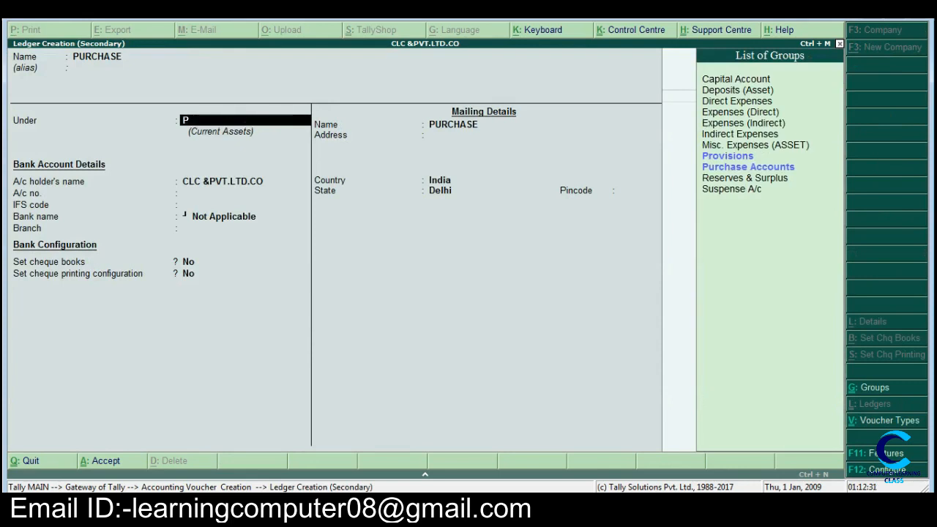
key("Down")
key("Down")
key("Return")
Step: Use PURCHASE as the payment voucher's debit ledger and switch to Word to check the amount for the goods bought for cash
key("Return")
key("Return")
key("Return")
key("Return")
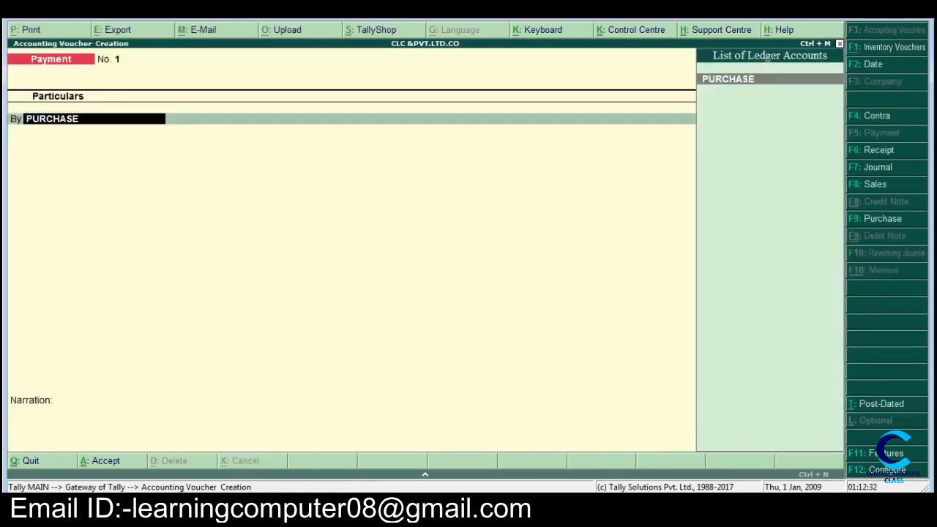
key("Return")
key("Escape")
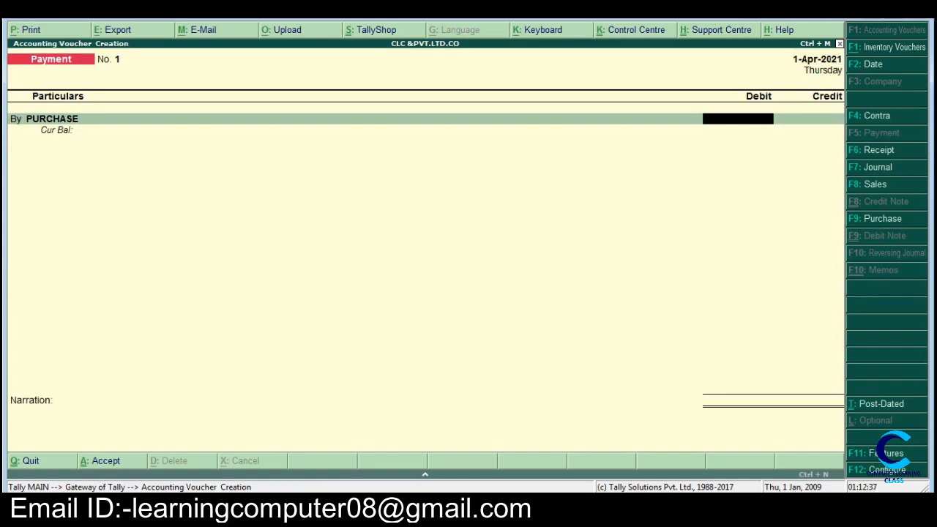
key("alt+Tab")
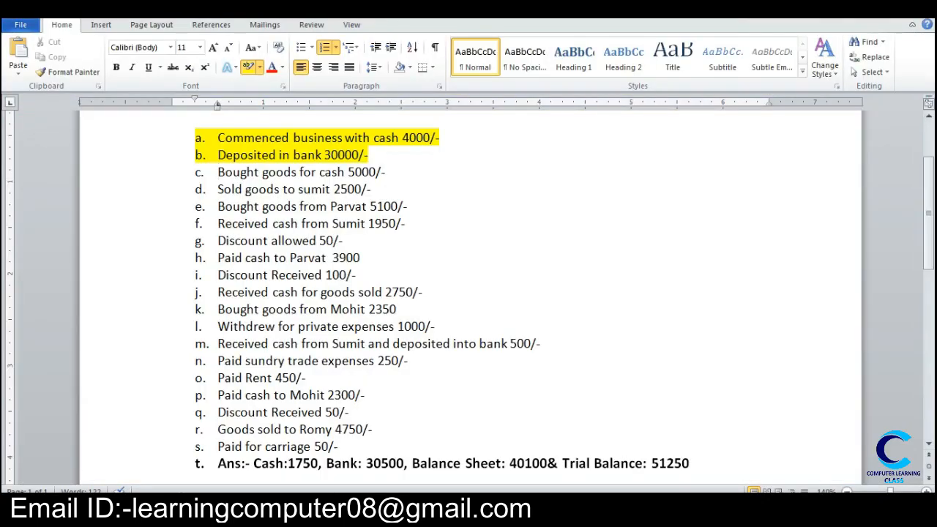
Step: Switch to Tally, debit PURCHASE with 5000, credit Cash for the same amount and save the payment voucher without a narration
key("alt+Tab")
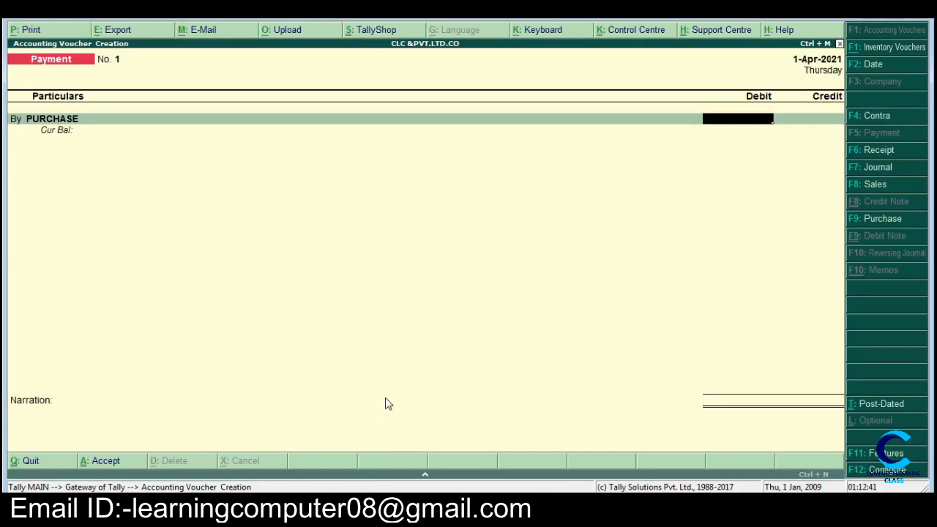
type("5000")
key("Return")
key("Return")
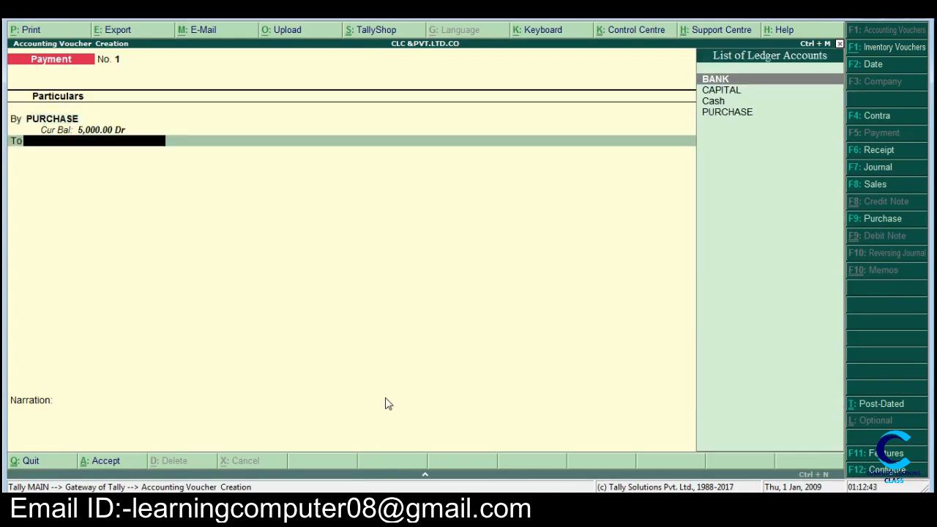
key("Down")
key("Down")
key("Return")
key("Return")
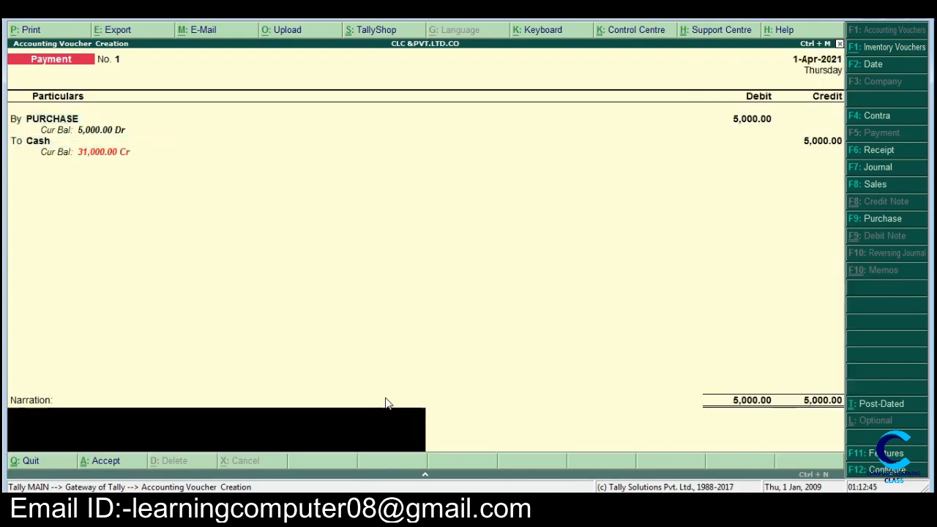
key("Return")
key("Return")
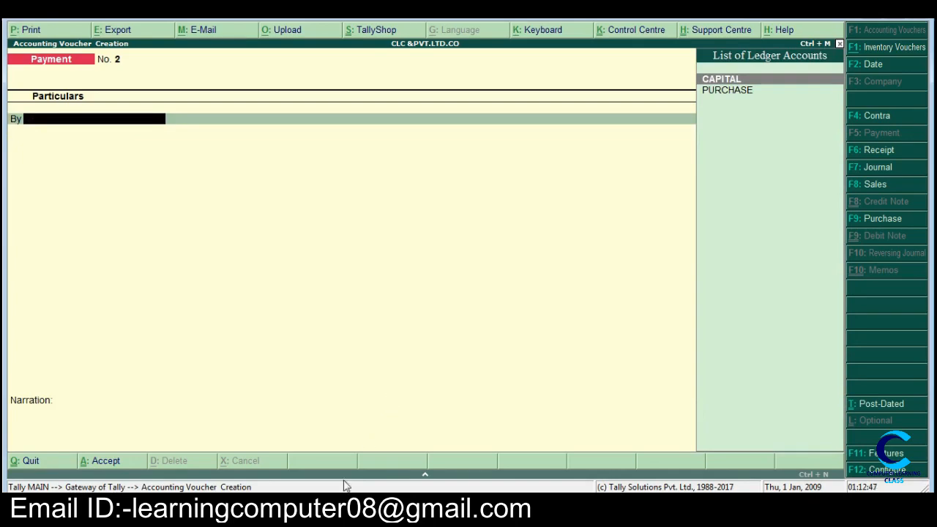
Step: Switch to Word and highlight item c, "Bought goods for cash 5000/-", in yellow
key("alt+Tab")
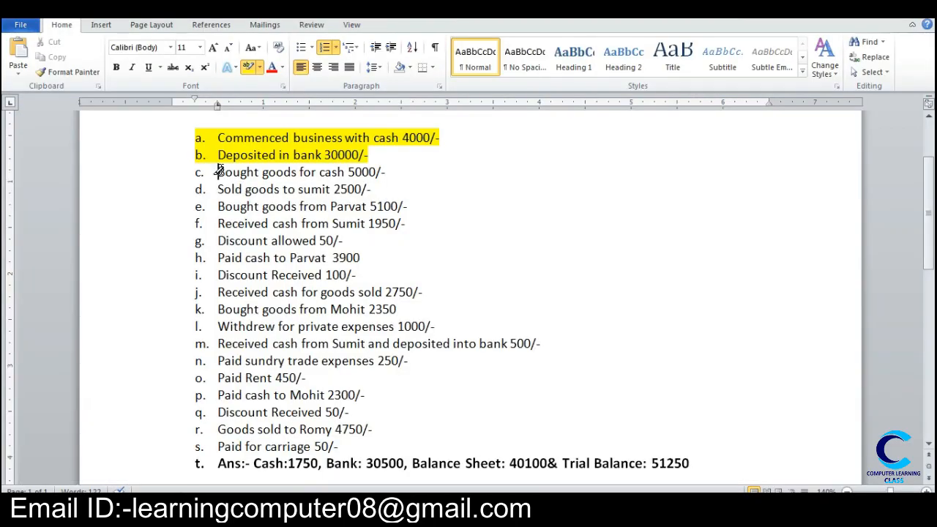
mouse_move(216, 169)
left_mouse_down()
mouse_move(314, 171)
mouse_move(364, 153)
mouse_move(377, 172)
left_mouse_up()
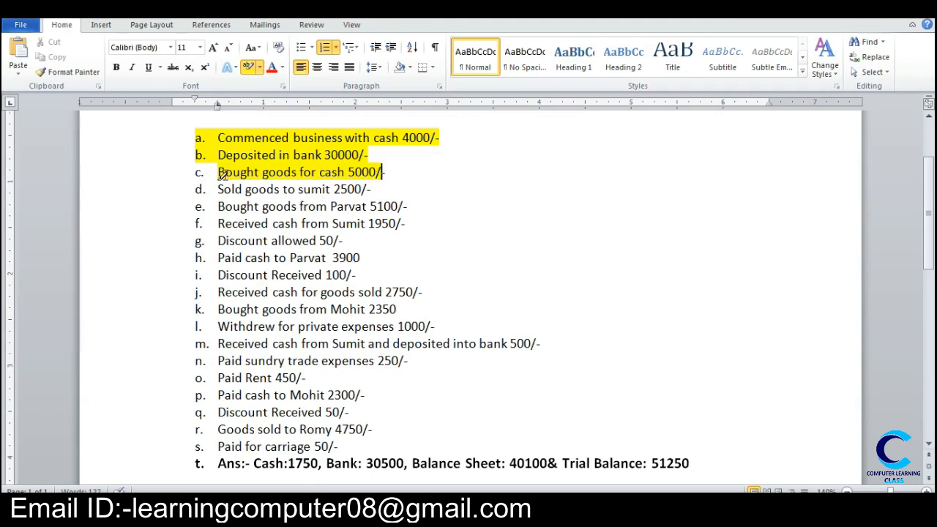
left_click_drag(212, 171, 408, 176)
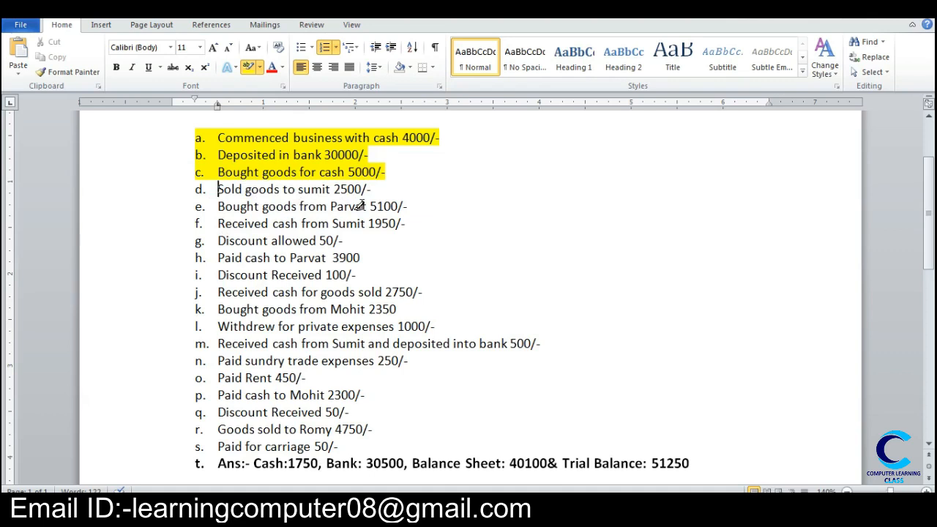
Step: Switch to Tally and start a sales voucher in voucher mode, leaving the reference number blank
key("alt+Tab")
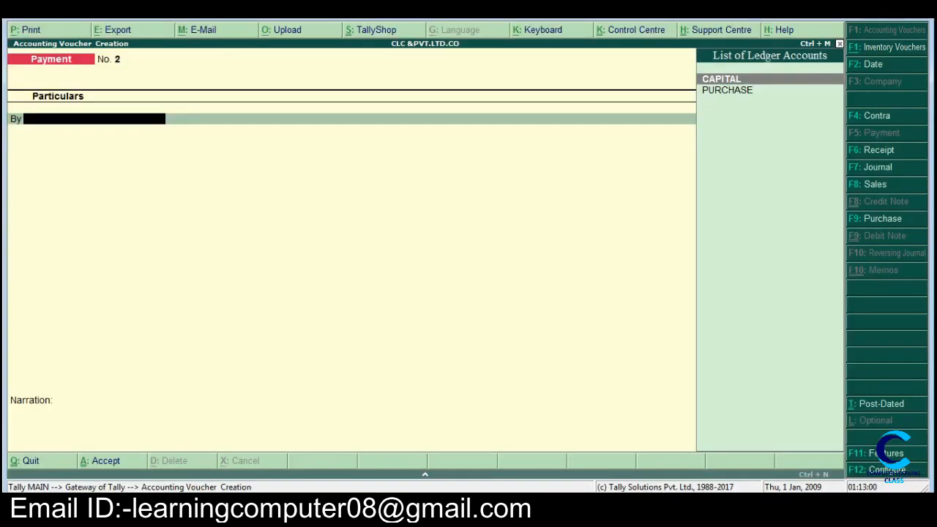
key("F8")
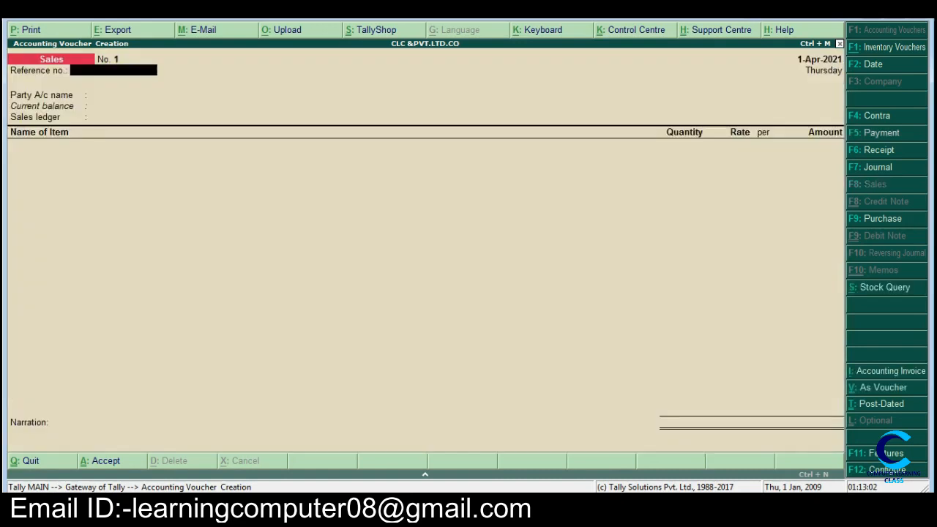
key("ctrl+v")
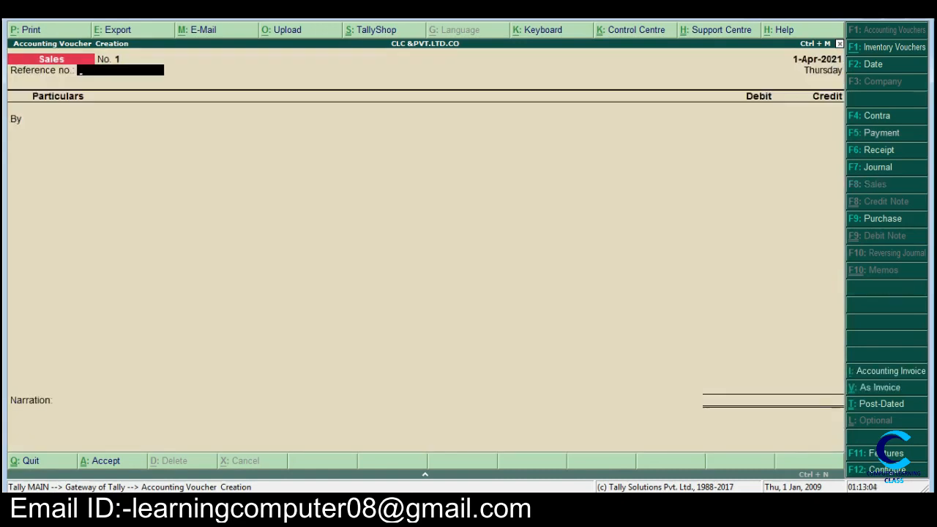
key("Return")
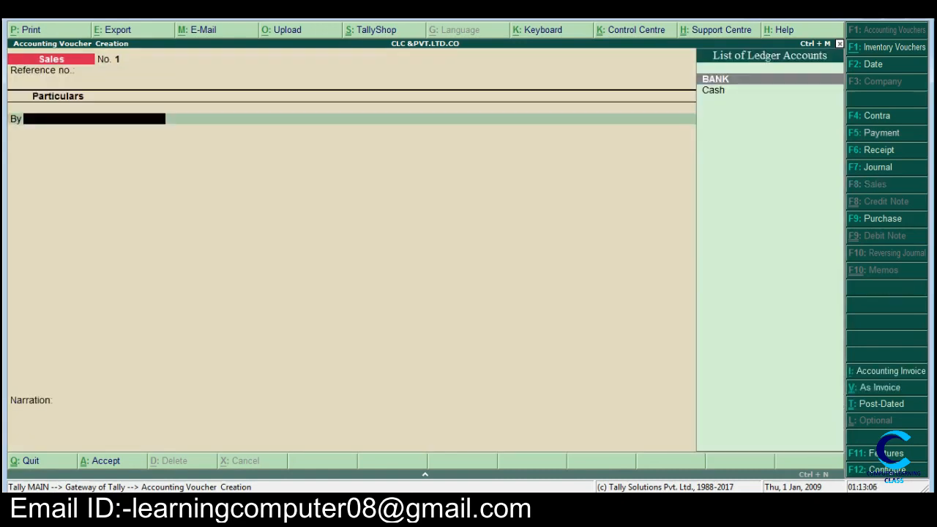
Step: Begin a new ledger for the voucher's debit entry, entering the name of the customer from item d
key("alt+c")
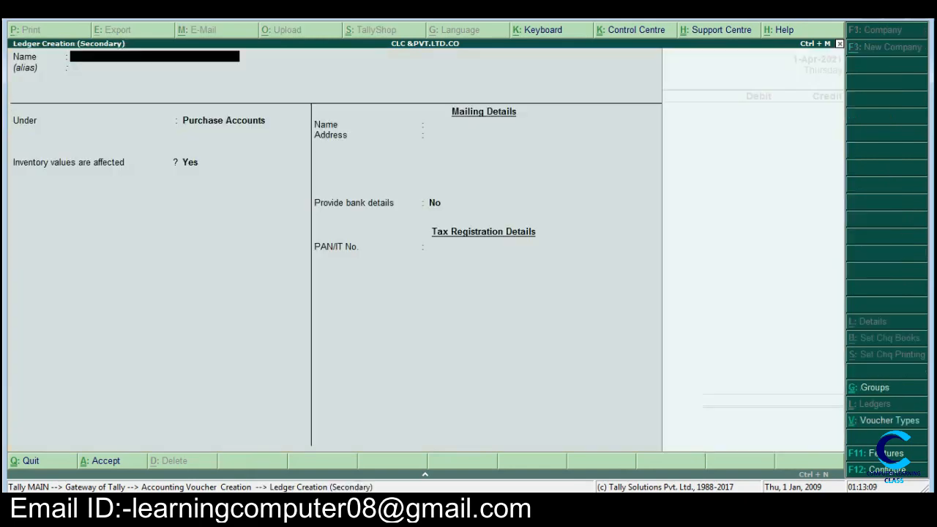
type("SUMIT")
key("Return")
Step: Place the customer's ledger under the Sundry Debtors group, keep the default mailing details and save it
key("Return")
type("S")
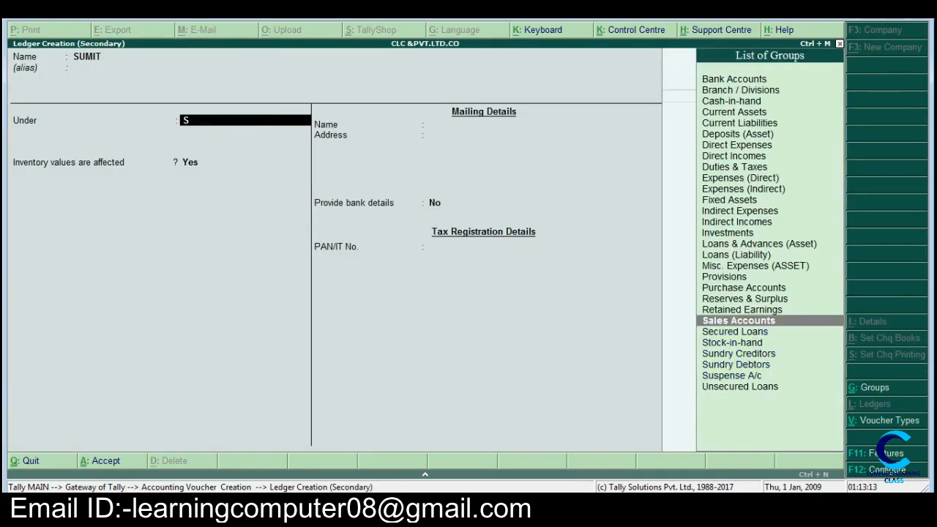
key("Down")
key("Down")
key("Down")
key("Down")
key("Return")
key("Return")
key("Return")
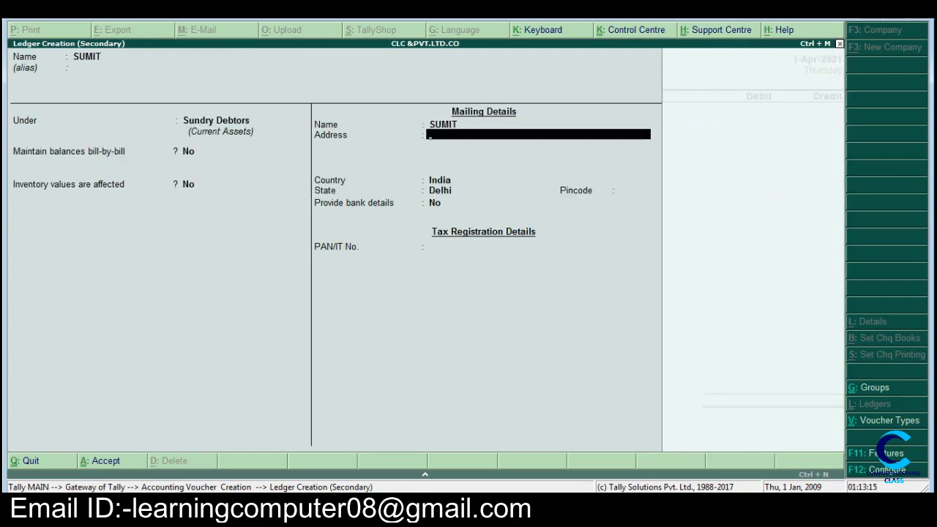
key("Return")
key("Return")
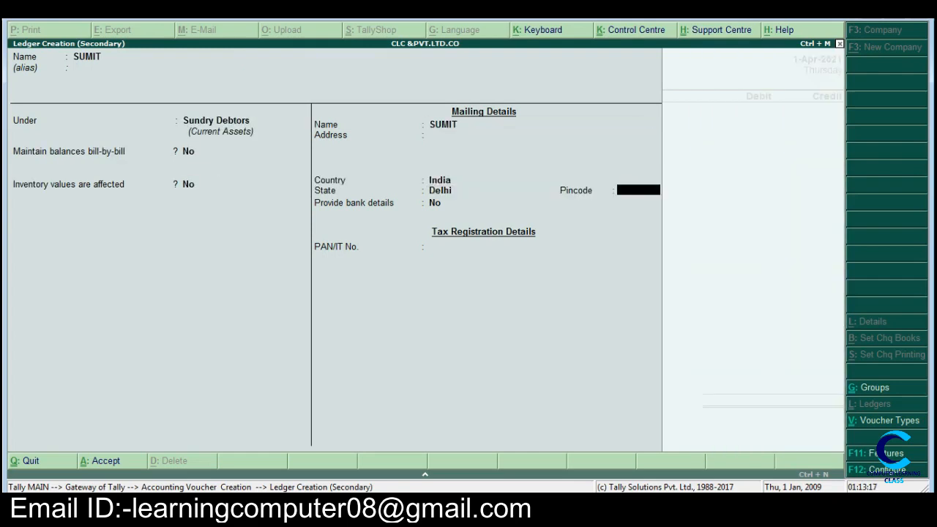
key("Return")
key("Return")
key("Return")
key("Return")
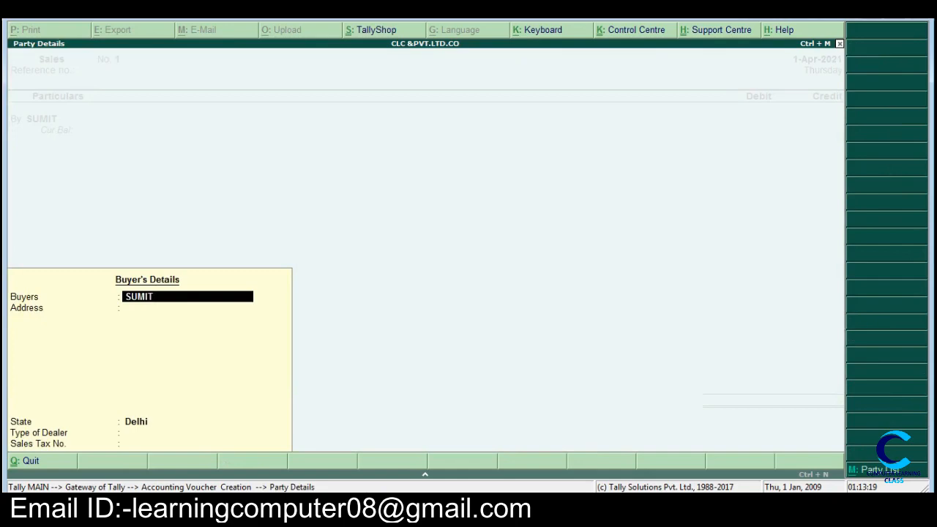
Step: Accept the default buyer's details, check the sale amount in Word and debit the customer with 2500 in Tally
key("Return")
key("Return")
key("Return")
key("Return")
key("Return")
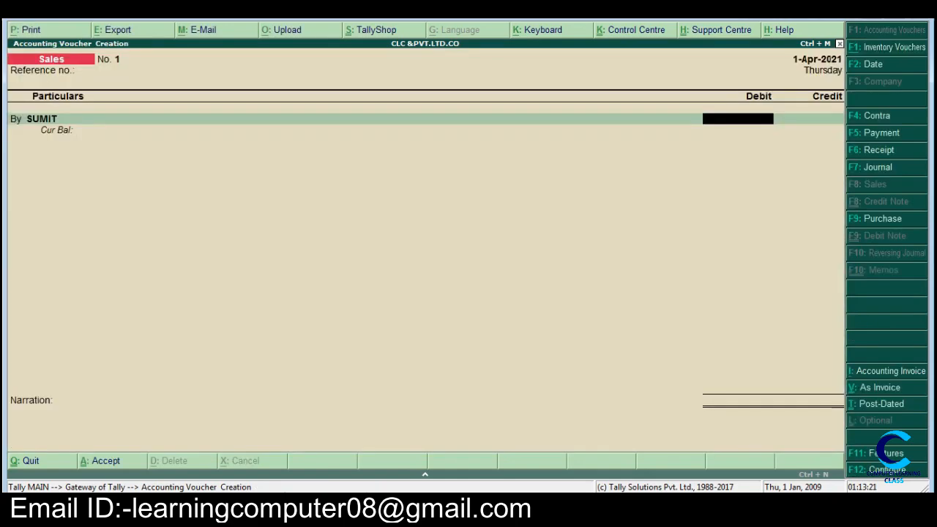
key("alt+Tab")
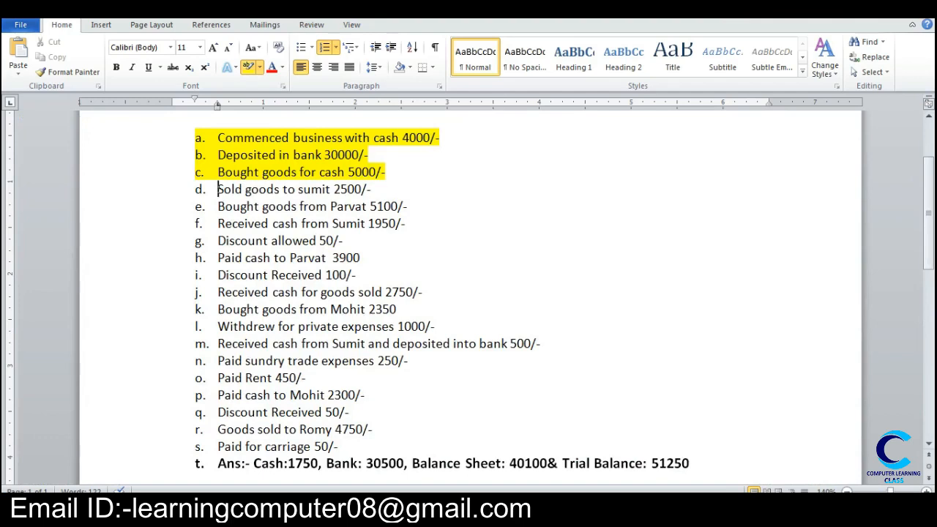
key("alt+Tab")
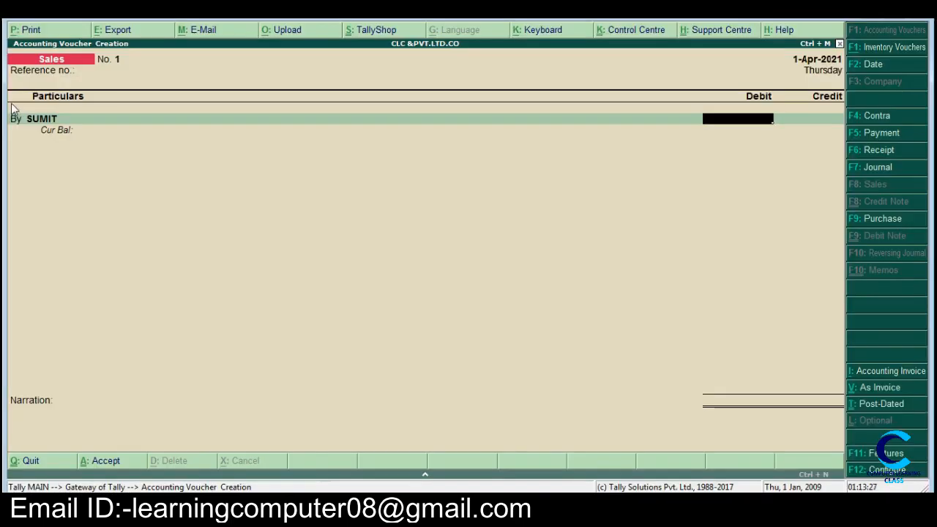
type("2500")
key("Return")
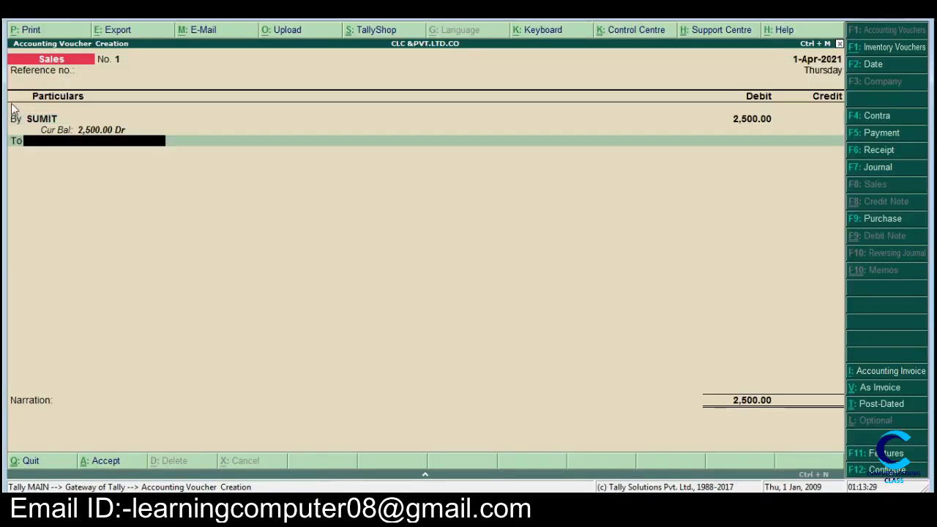
Step: Credit a new ledger named SALE, placed under Sales Accounts, with 2500 and save the sales voucher
key("alt+c")
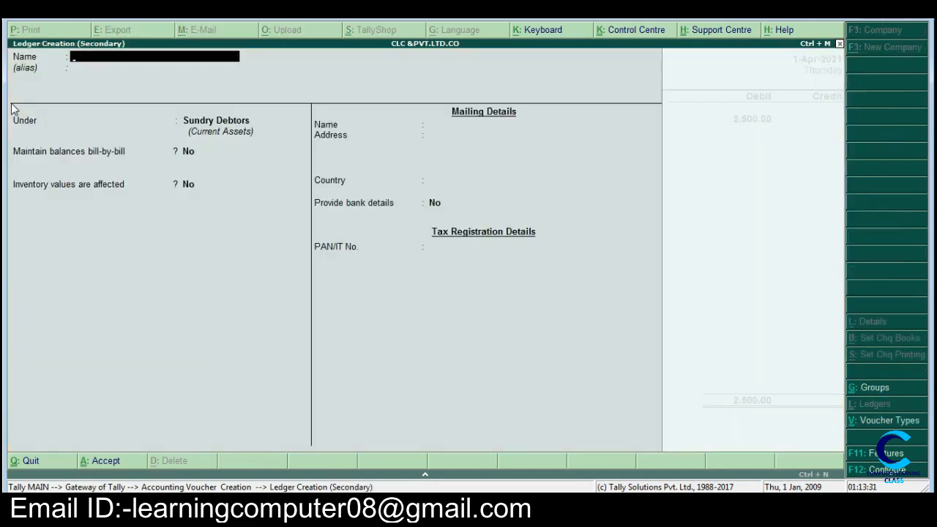
key("Return")
type("s")
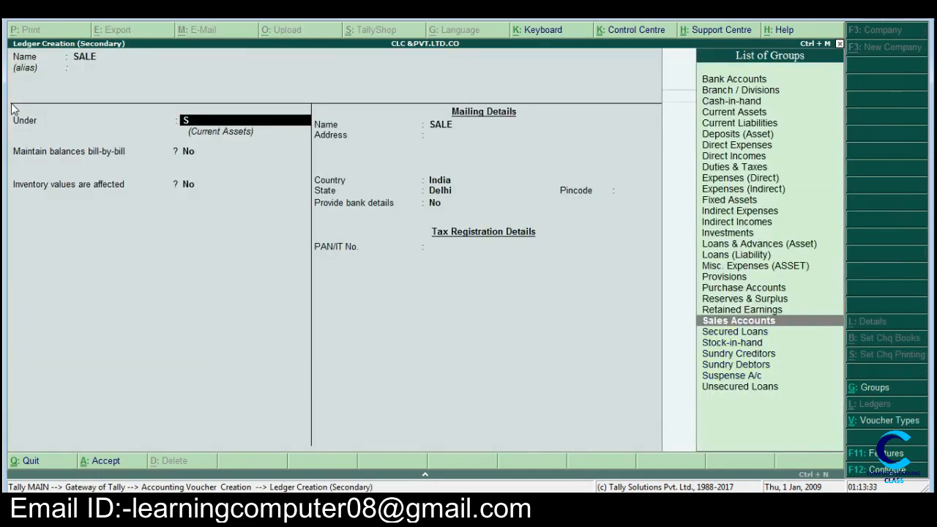
key("Return")
key("Return")
key("Return")
key("Return")
key("Return")
key("Return")
key("Return")
key("Return")
key("Return")
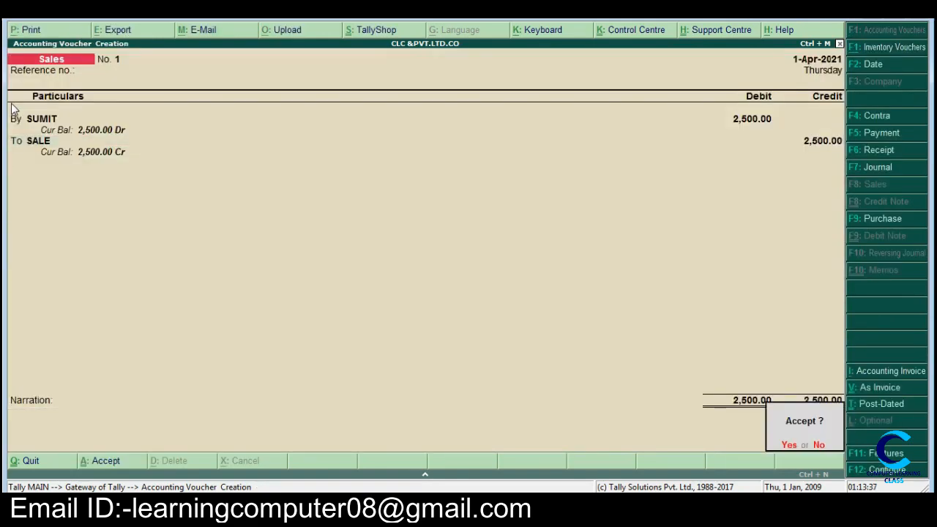
key("Return")
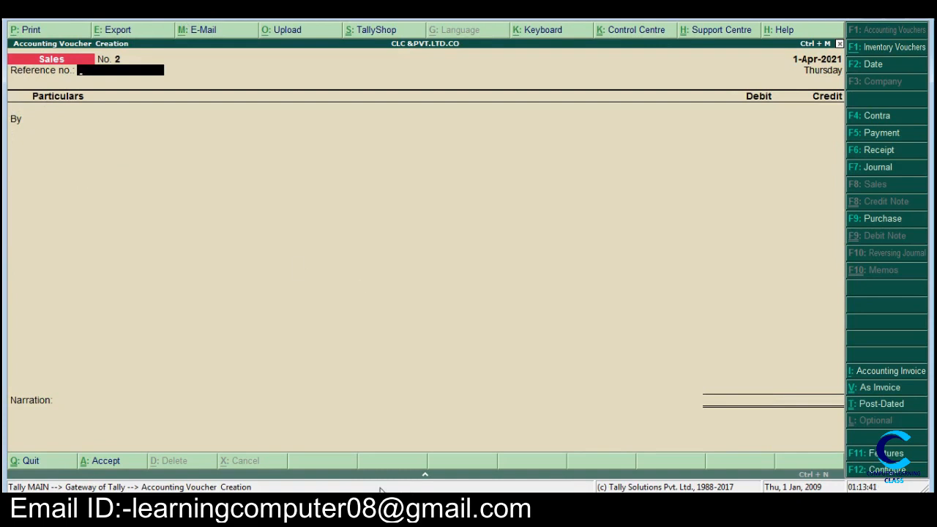
Step: Switch to Word and highlight item d, the 2500/- sale of goods, in yellow
key("alt+Tab")
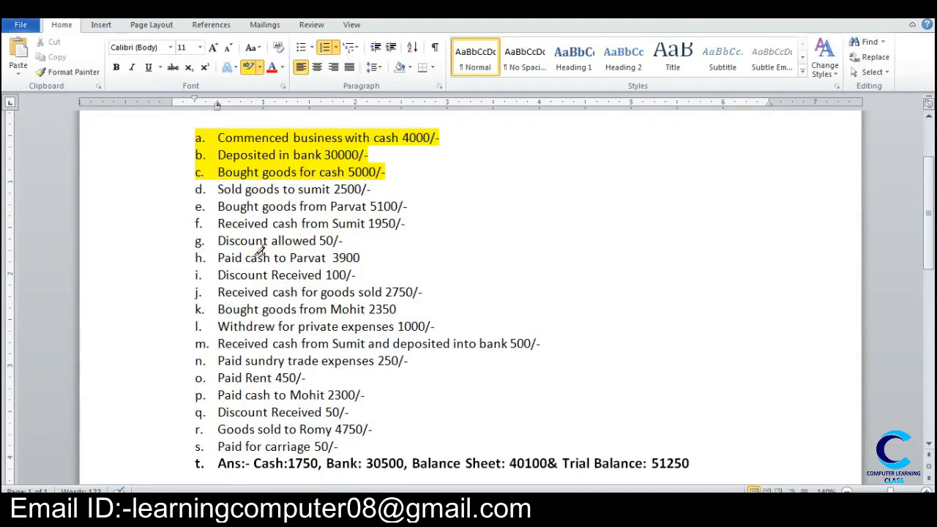
left_click_drag(217, 189, 396, 190)
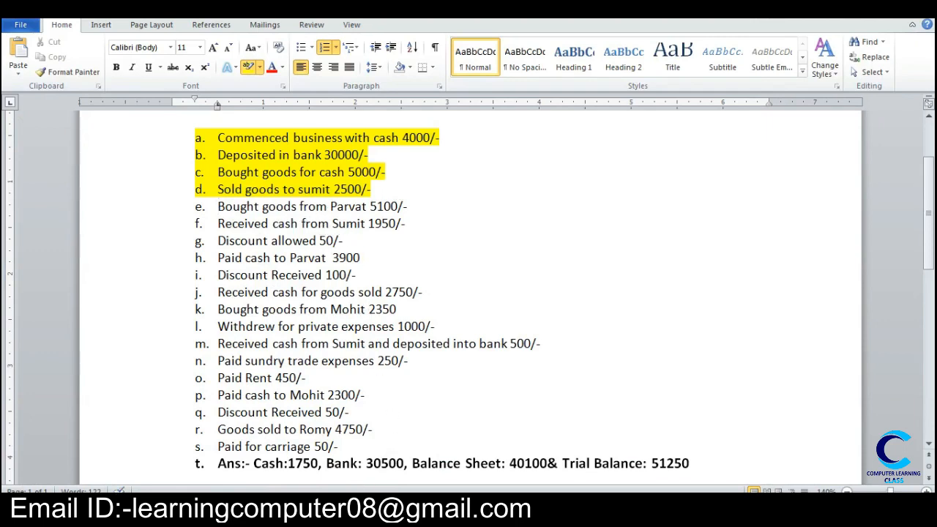
Step: Switch to Tally and start a purchase voucher in voucher mode, leaving the supplier invoice number and date blank
left_click(359, 509)
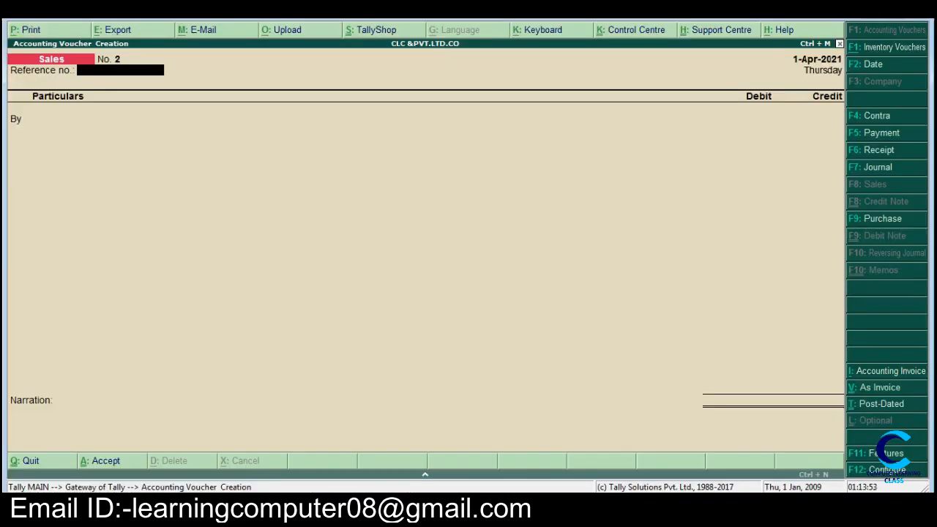
key("F9")
key("ctrl+v")
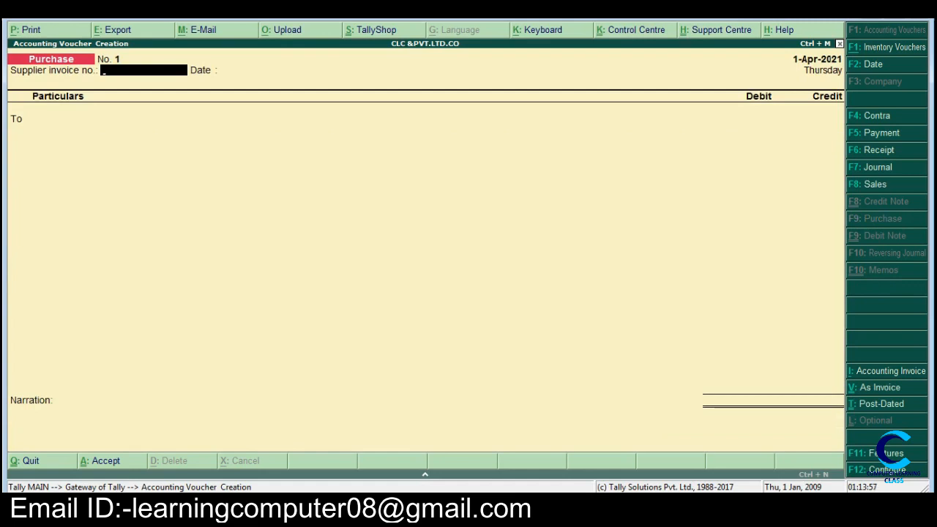
key("Return")
key("Return")
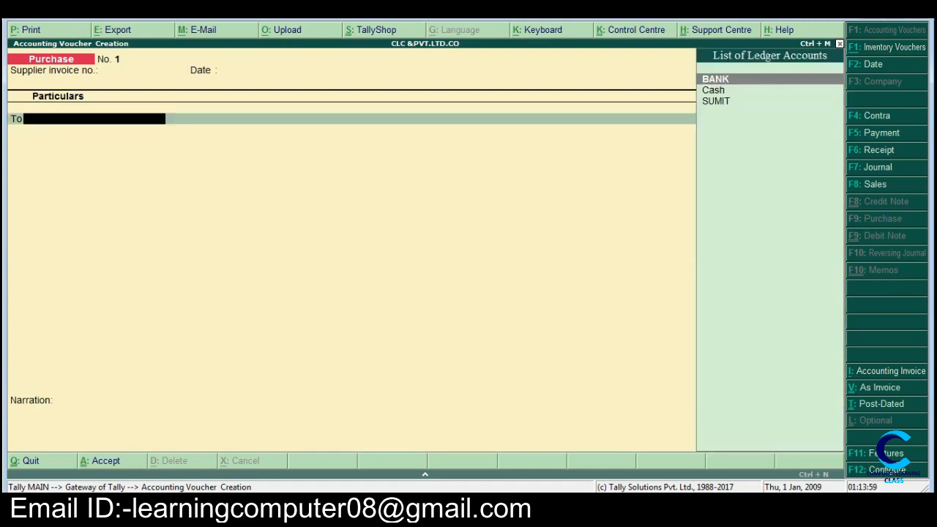
Step: Begin a new ledger for the voucher's credit entry, entering the name of the supplier from item e
key("alt+c")
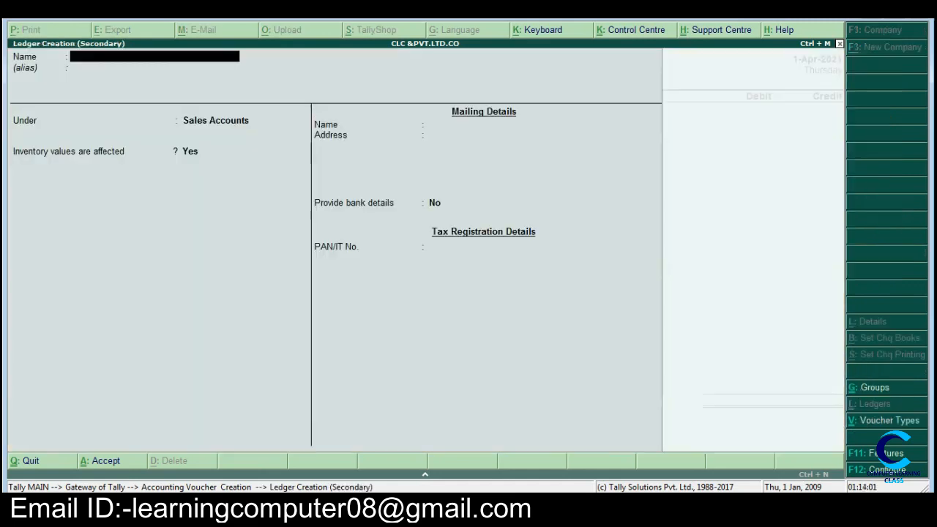
type("PARVAT")
key("Return")
type("S")
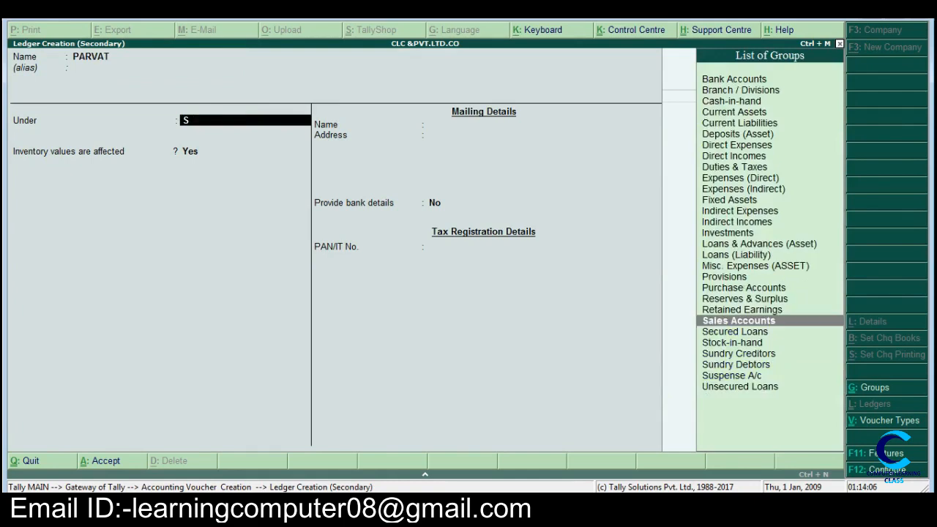
Step: Place the supplier's ledger under the Sundry Creditors group, keep the default mailing details and save it
key("Down")
key("Down")
key("Down")
key("Return")
key("Return")
key("Return")
key("Return")
key("Return")
key("Return")
key("Return")
key("Return")
key("Return")
key("Return")
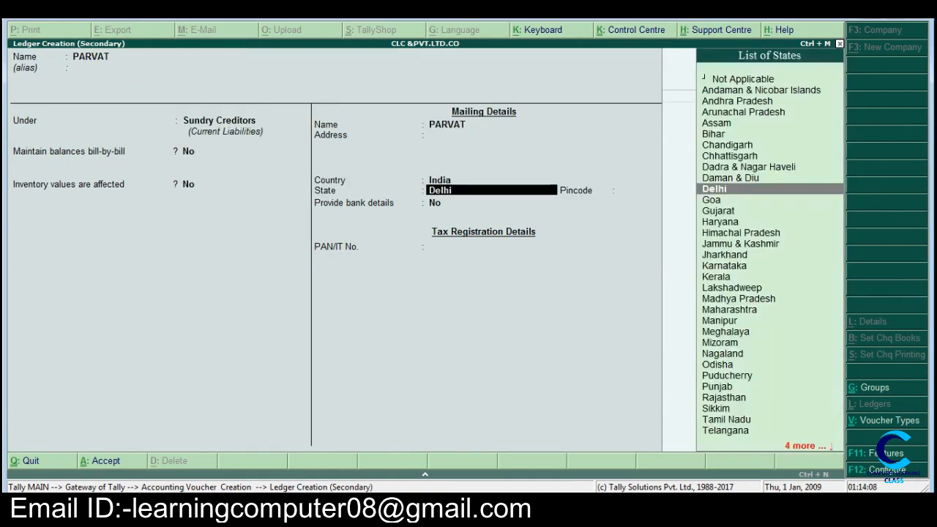
key("Return")
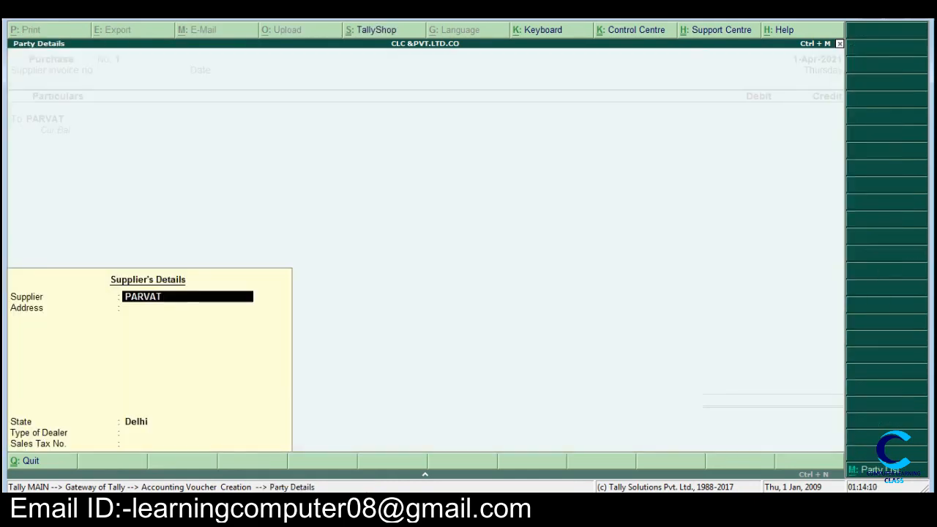
Step: Accept the default supplier's details and switch to Word to check the amount of the item e purchase
key("Return")
key("Return")
key("Return")
key("Return")
key("Return")
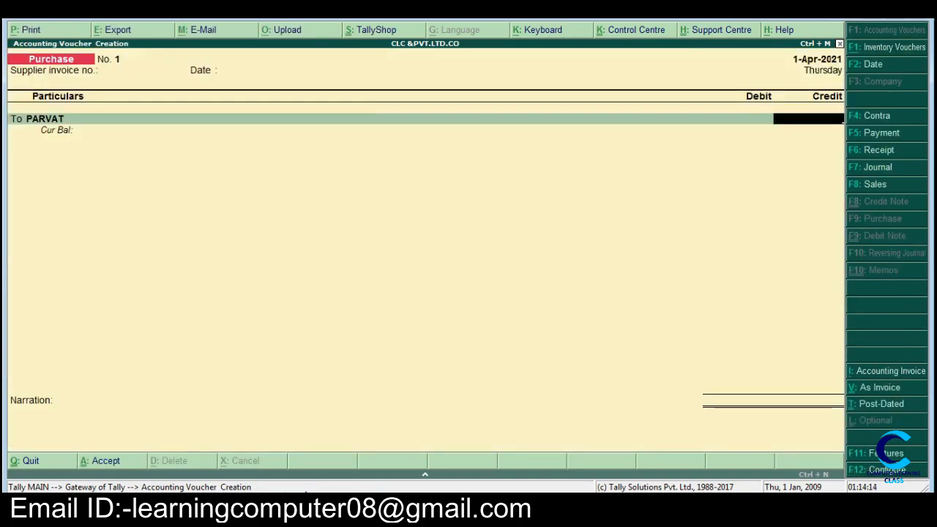
left_click(329, 508)
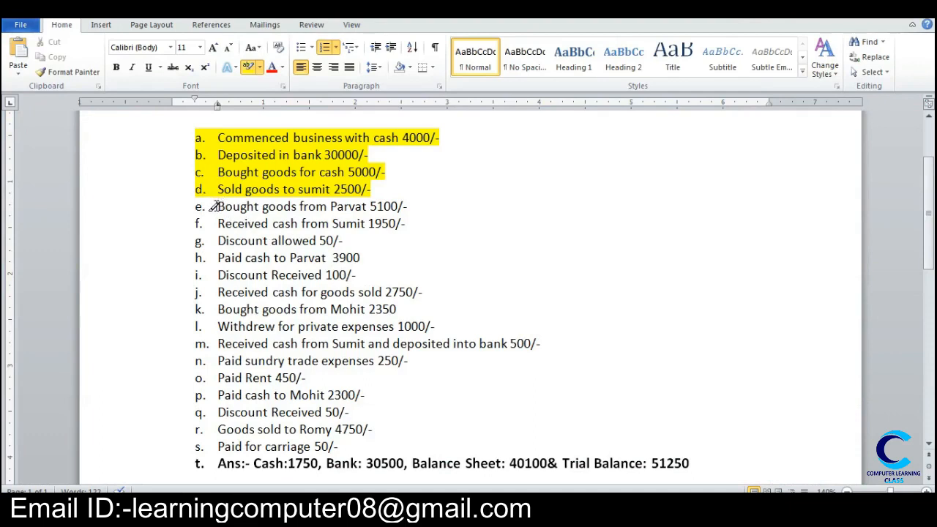
Step: Highlight the completed item e line in yellow and switch back to Tally
left_click_drag(217, 206, 399, 207)
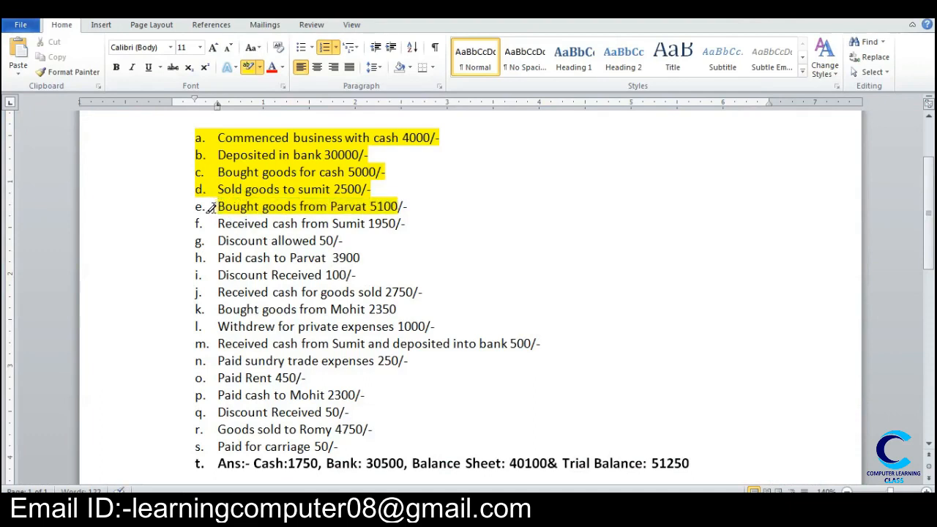
left_click_drag(218, 208, 217, 224)
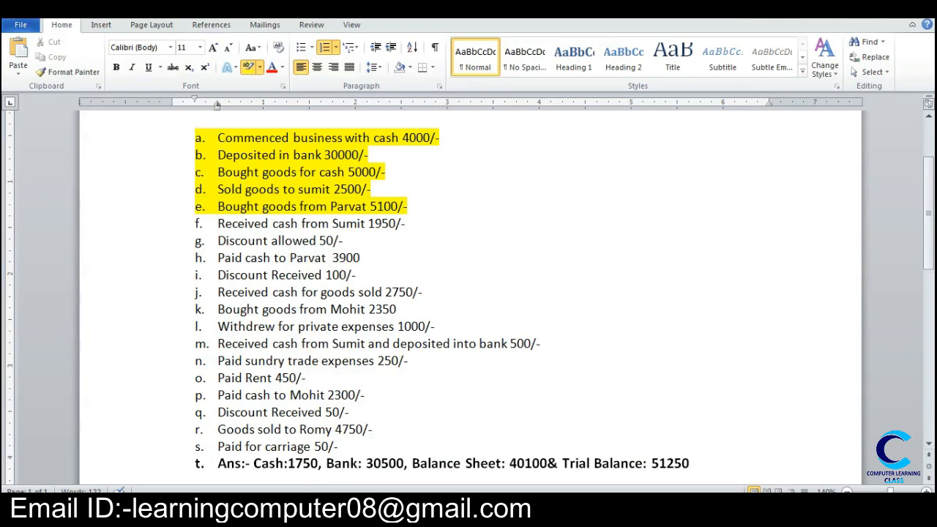
key("alt+Tab")
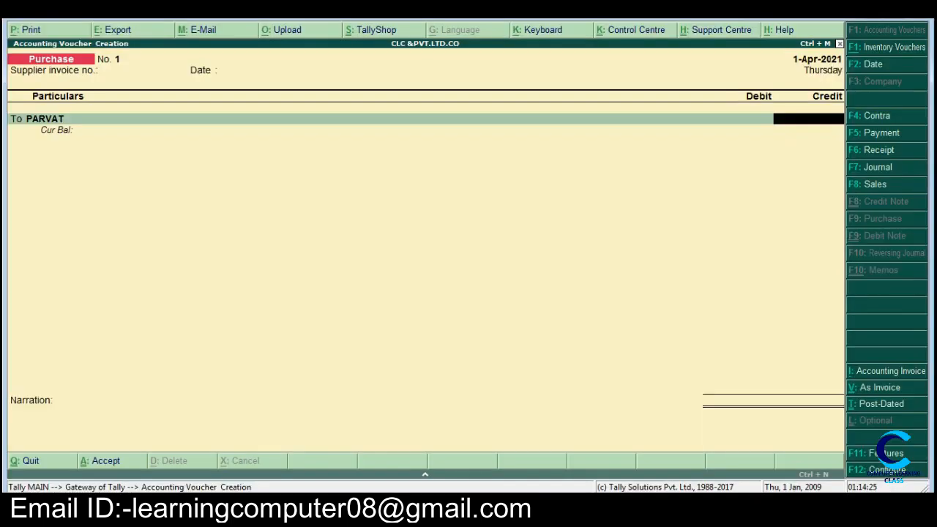
Step: Credit the supplier with 5100, debit the PURCHASE ledger with the same amount and save the purchase voucher without a narration
type("5100")
key("Return")
key("Return")
key("Return")
key("Return")
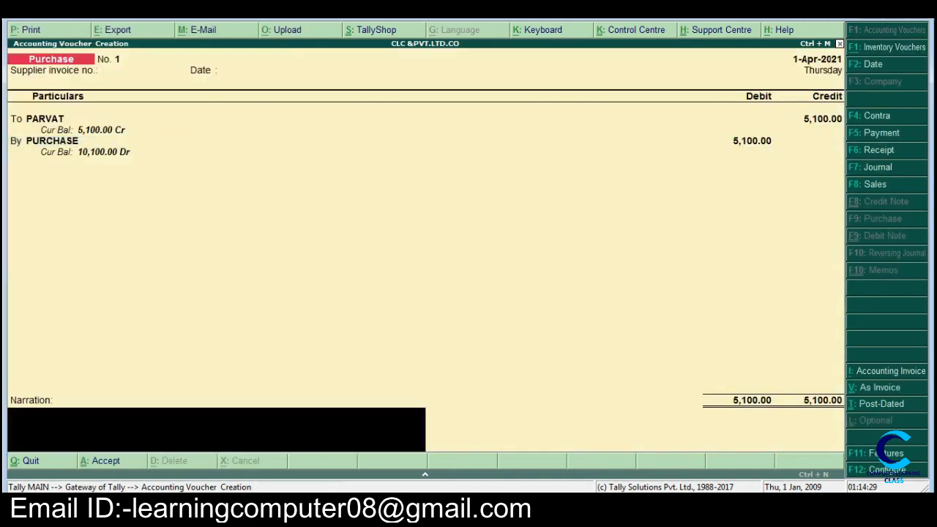
key("Return")
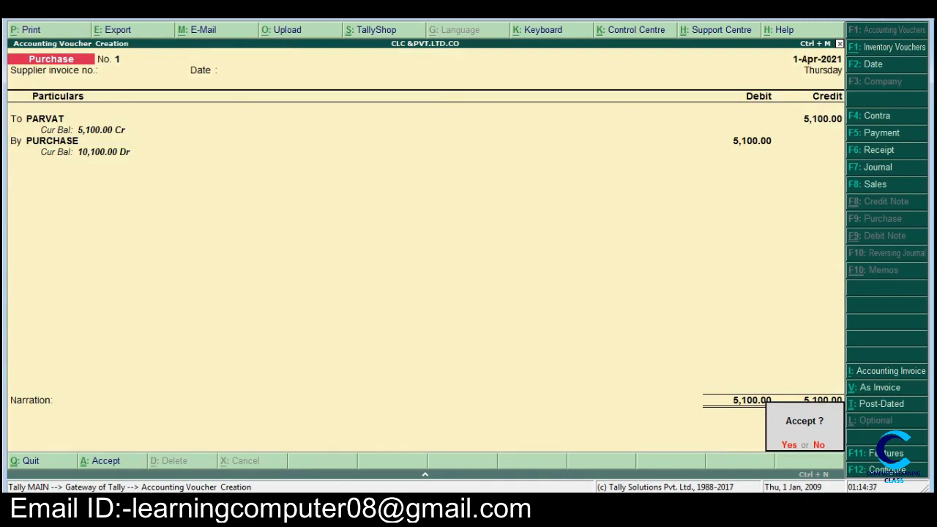
key("Return")
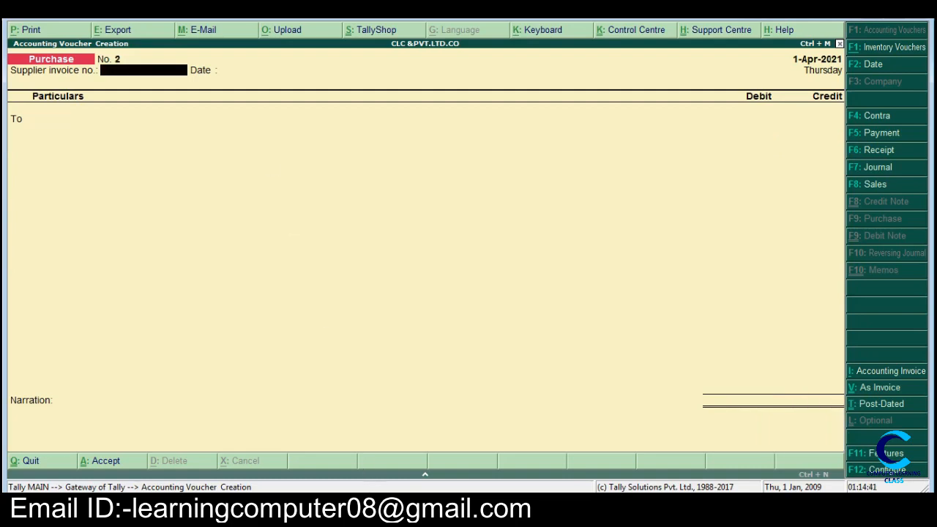
Step: Check items f and g in Word, return to Tally and start a receipt voucher
left_click(315, 507)
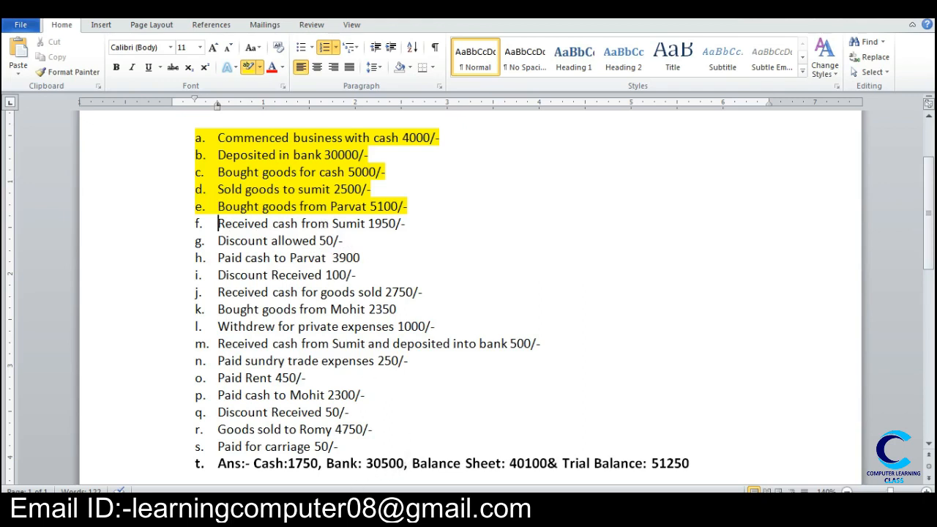
left_click(360, 505)
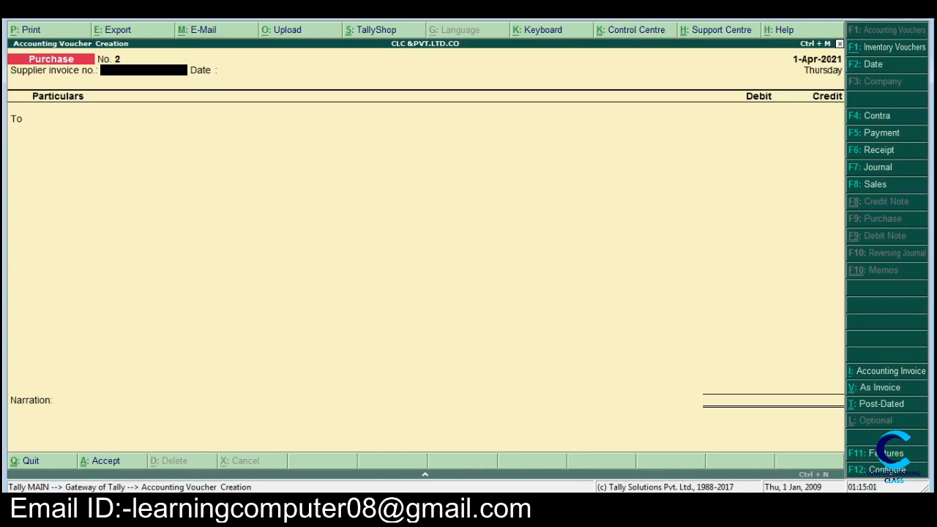
key("F6")
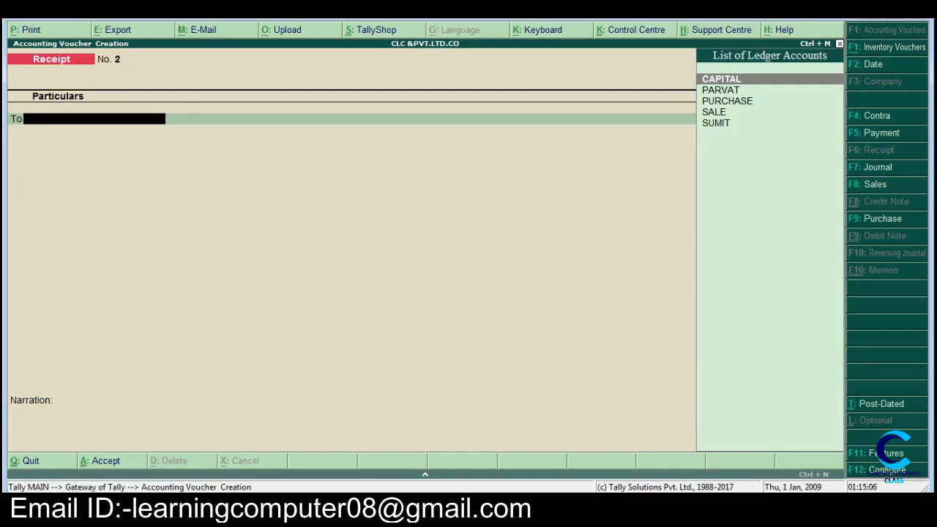
key("alt+c")
type("SUMI")
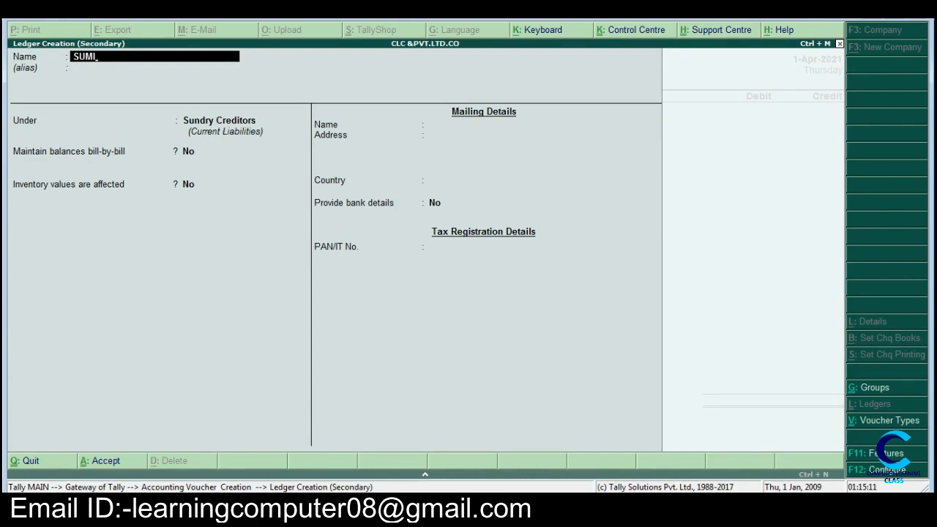
type("T")
key("Return")
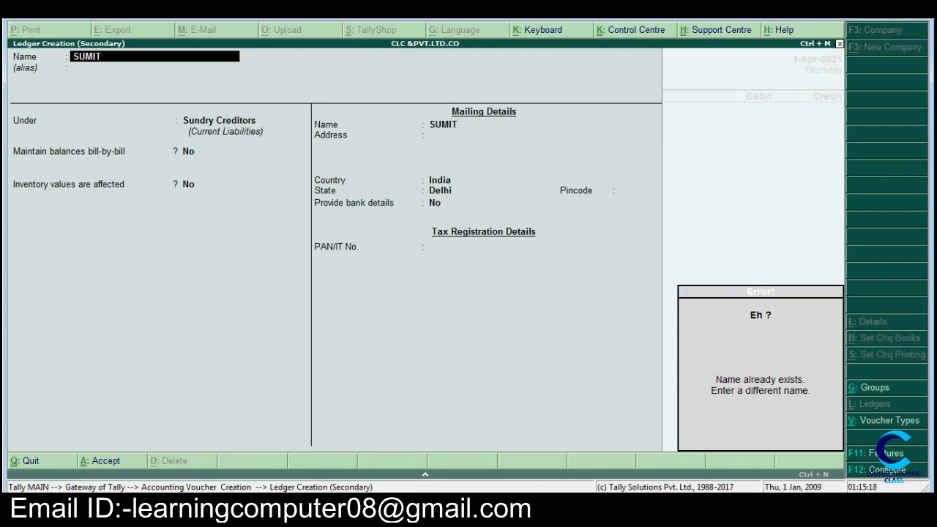
key("Escape")
key("Escape")
key("y")
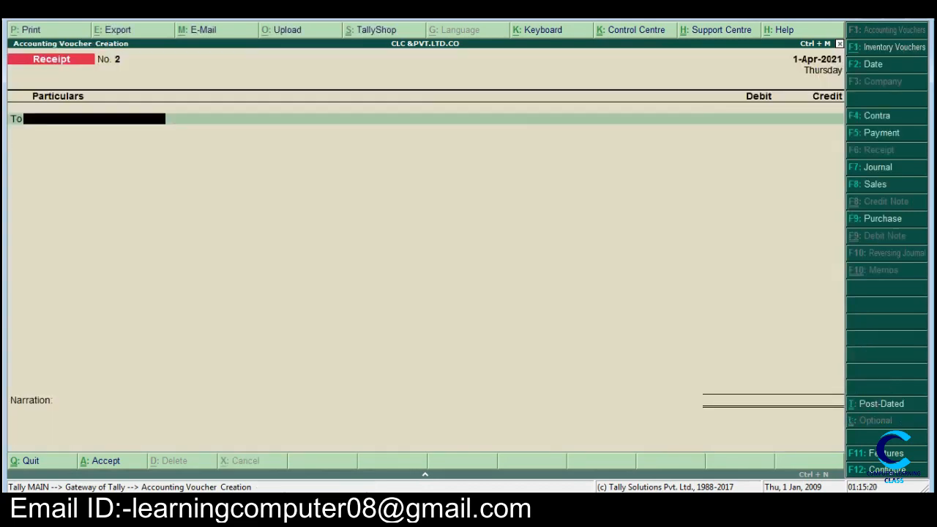
Step: Credit the existing ledger of the customer from item f with 2000 in the receipt voucher
type("s")
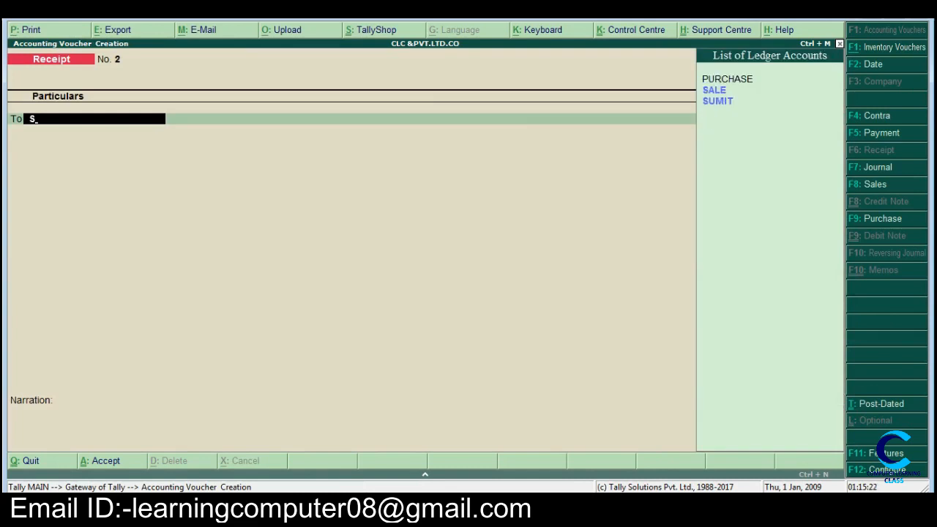
key("Down")
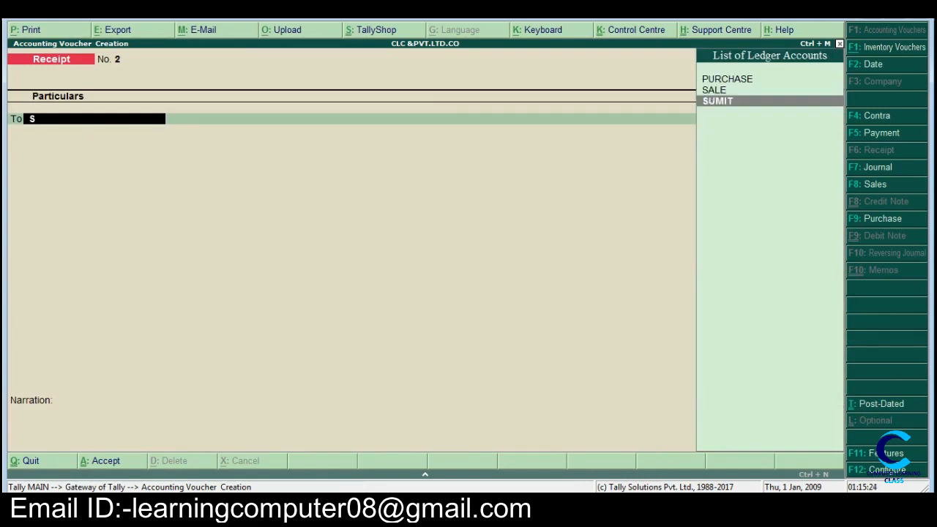
key("Return")
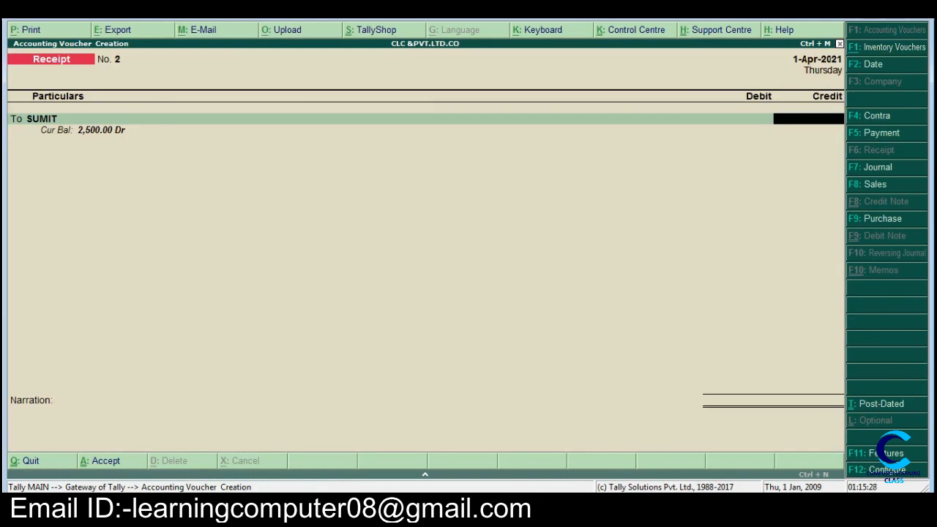
type("2000")
key("Return")
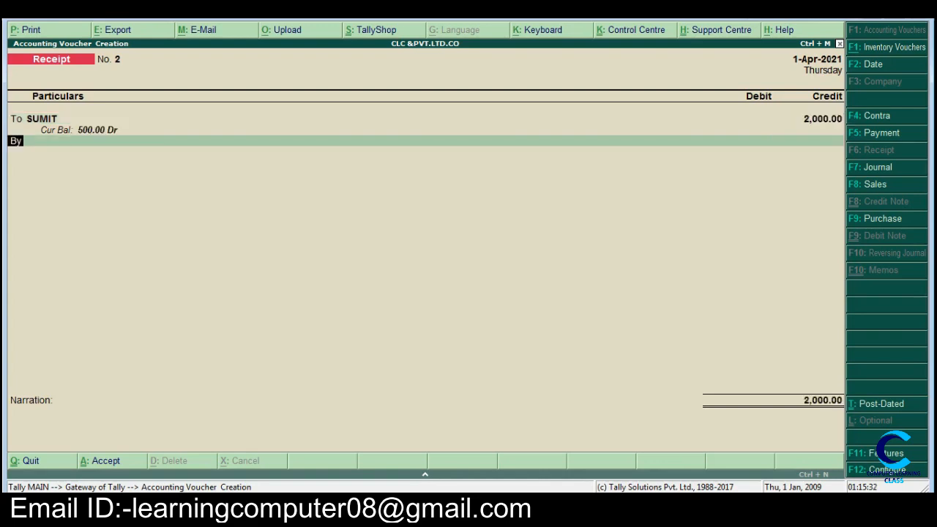
Step: Add a debit line to the receipt voucher and begin a new ledger named DISC REC for it
type("b")
key("Return")
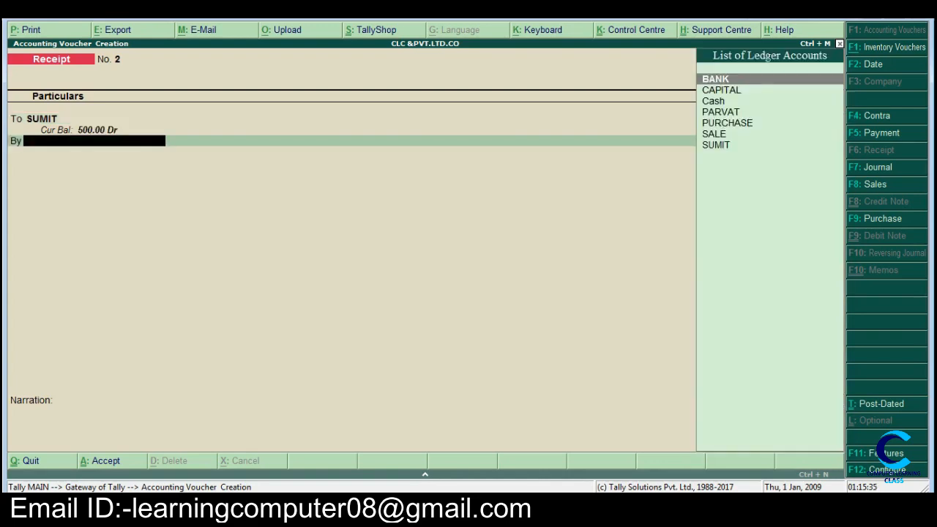
key("alt+c")
type("DIS")
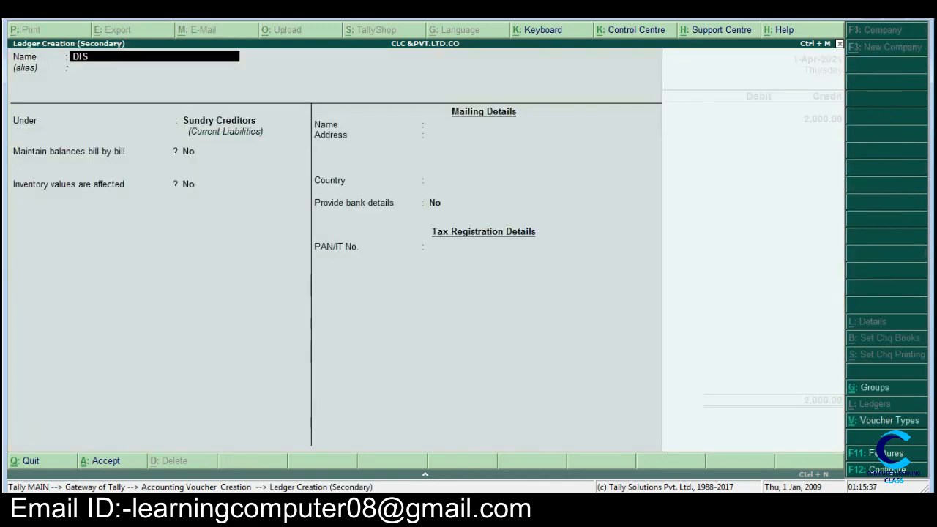
type("C REC")
key("Return")
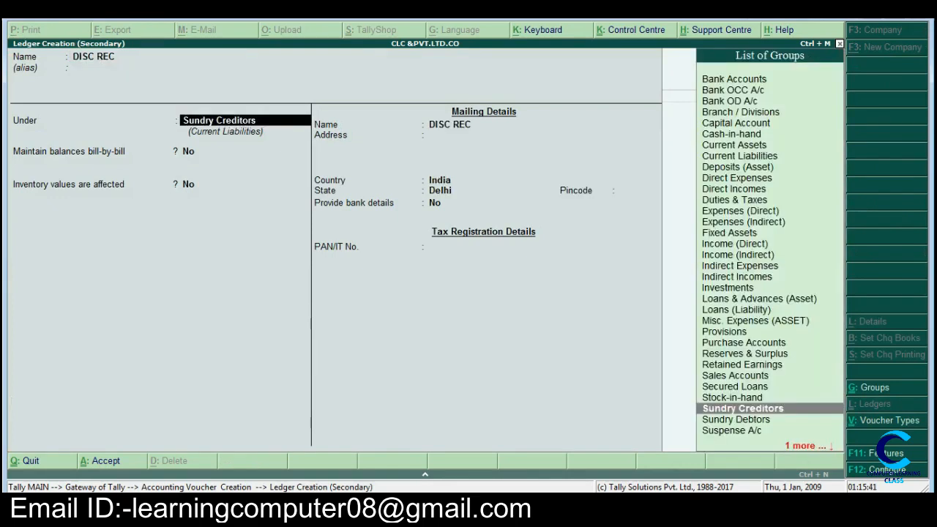
Step: Place the DISC REC ledger under the Indirect Incomes group and save it with the remaining defaults
type("i")
key("Down")
key("Down")
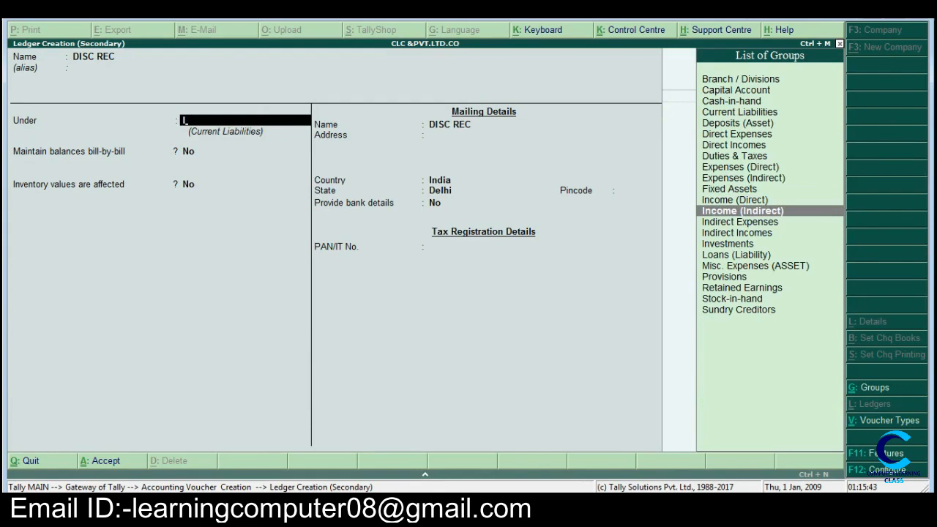
key("Down")
key("Down")
key("Return")
key("Return")
key("Return")
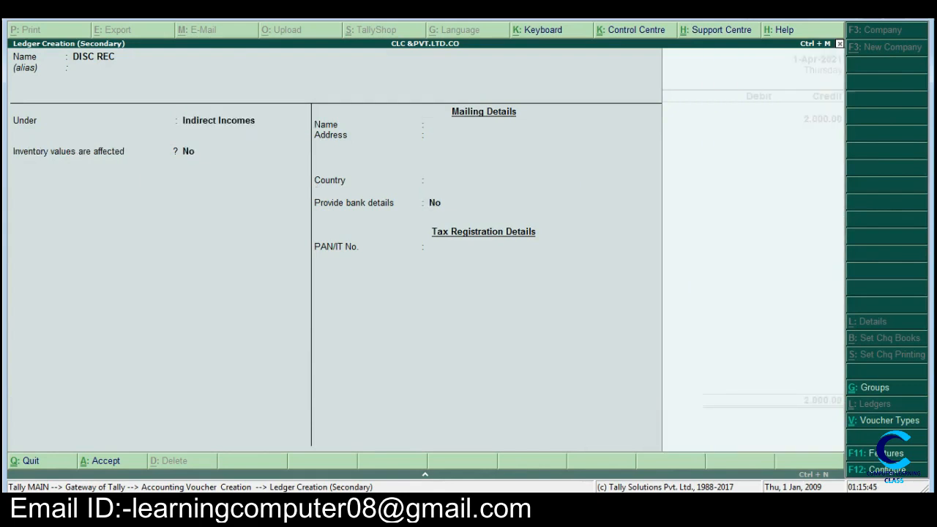
Step: Debit the DISC REC ledger with 50 and add another debit line to the receipt voucher
type("50")
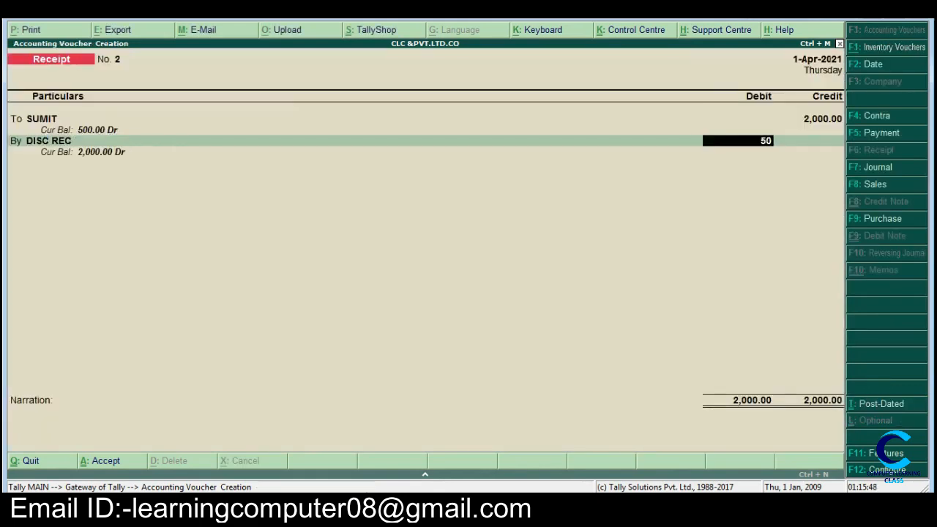
key("Return")
Step: Debit Cash with the remaining 1,950 and save the receipt voucher without a narration
key("Return")
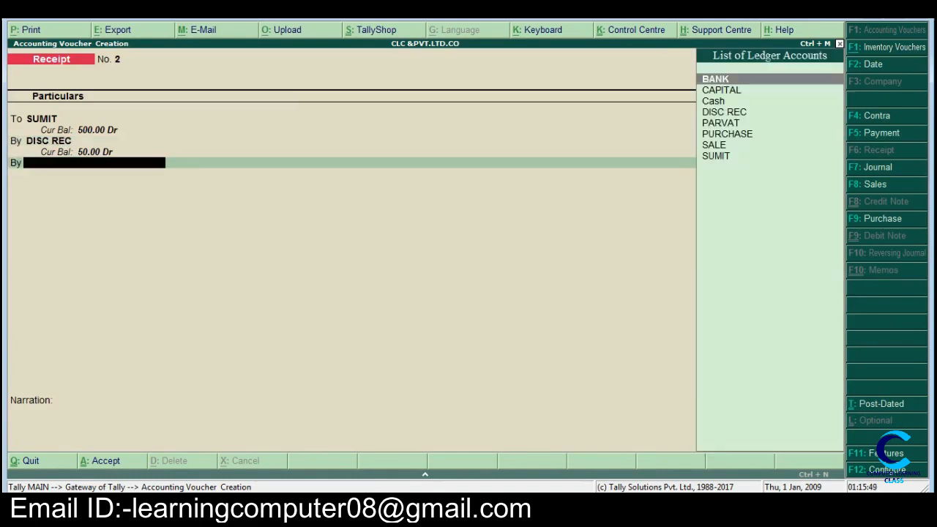
key("Down")
key("Down")
key("Return")
key("Return")
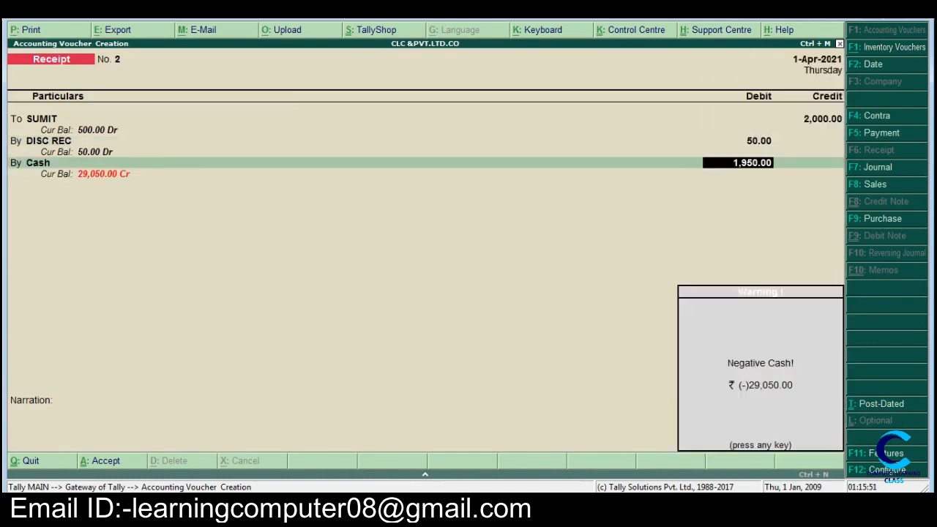
key("Return")
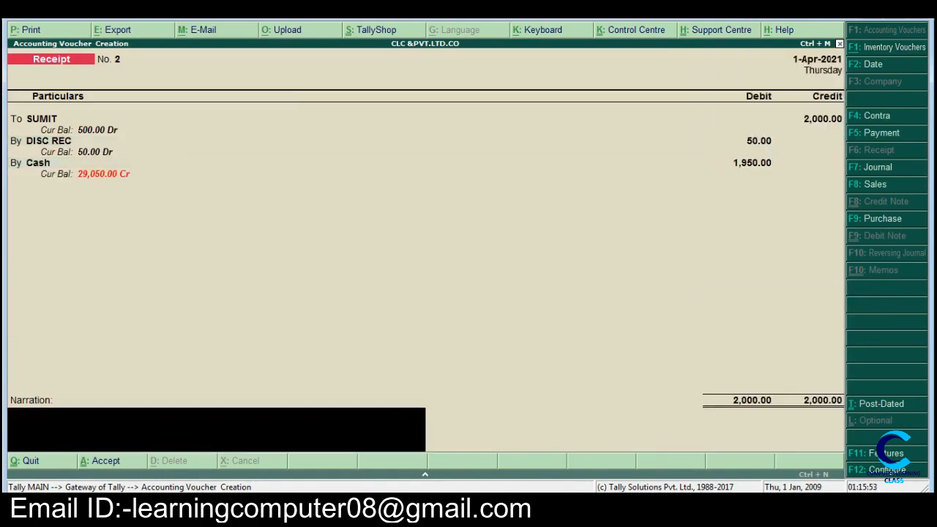
key("Return")
key("Return")
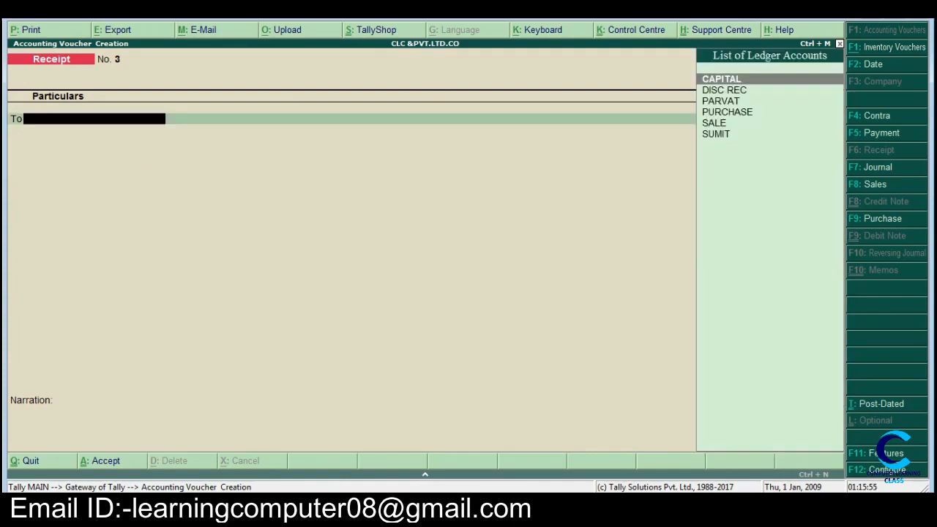
Step: Switch to Word, highlight items f and g in yellow and return to Tally
key("alt+Tab")
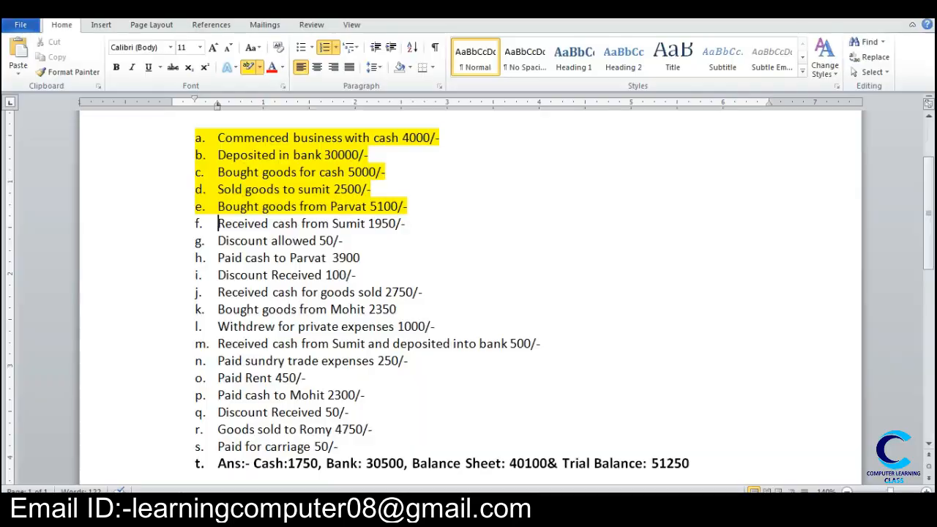
mouse_move(217, 224)
left_mouse_down()
mouse_move(256, 241)
mouse_move(359, 241)
left_mouse_up()
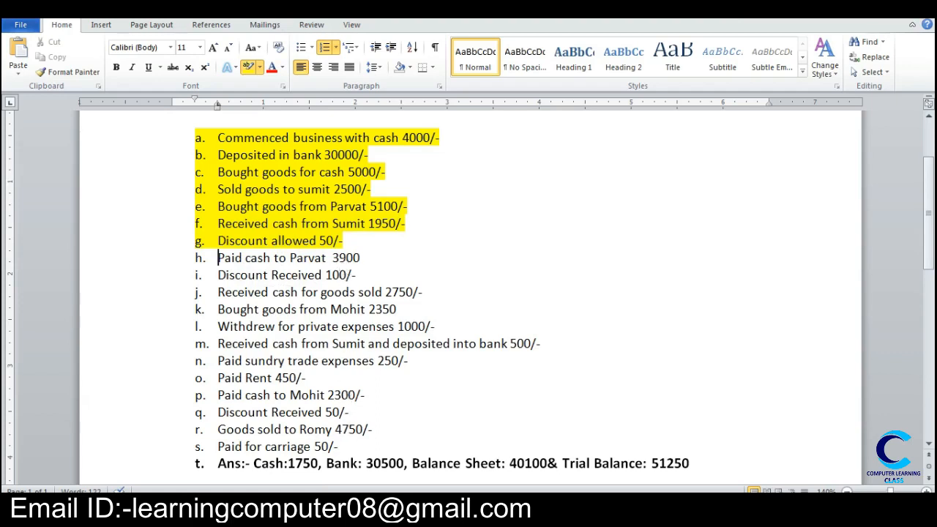
left_click(359, 509)
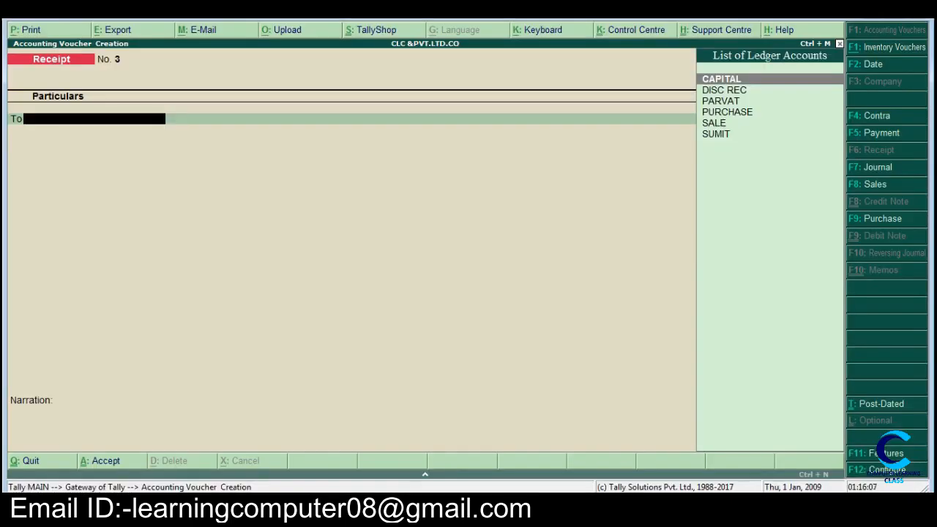
Step: Start a payment voucher and choose the ledger of the supplier from item h for the debit line
key("F5")
type("P")
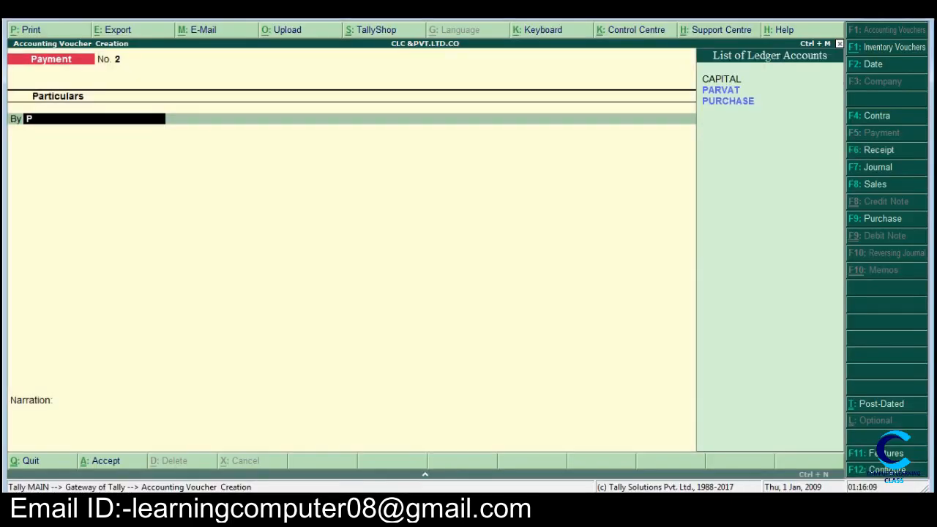
key("Down")
key("Return")
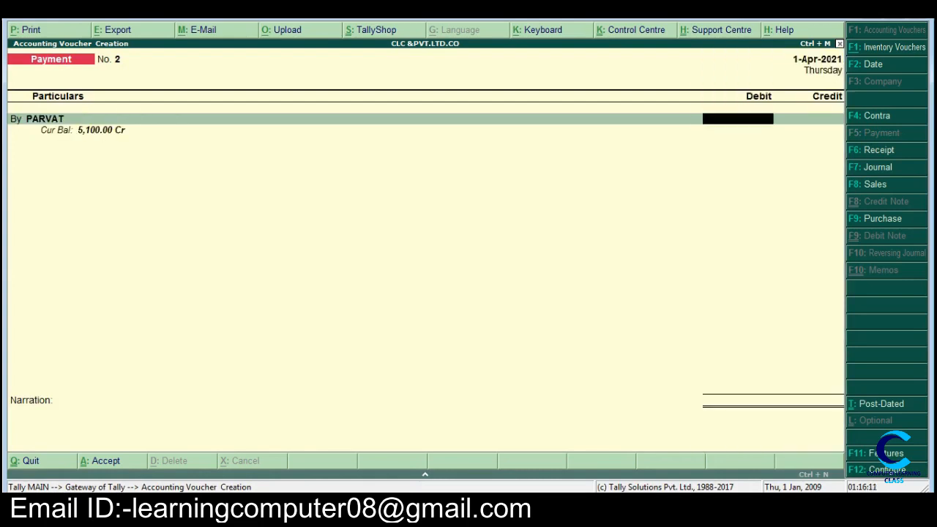
Step: Enter 3900 as the supplier's debit amount and check items h and i in Word
type("3900")
key("alt+Tab")
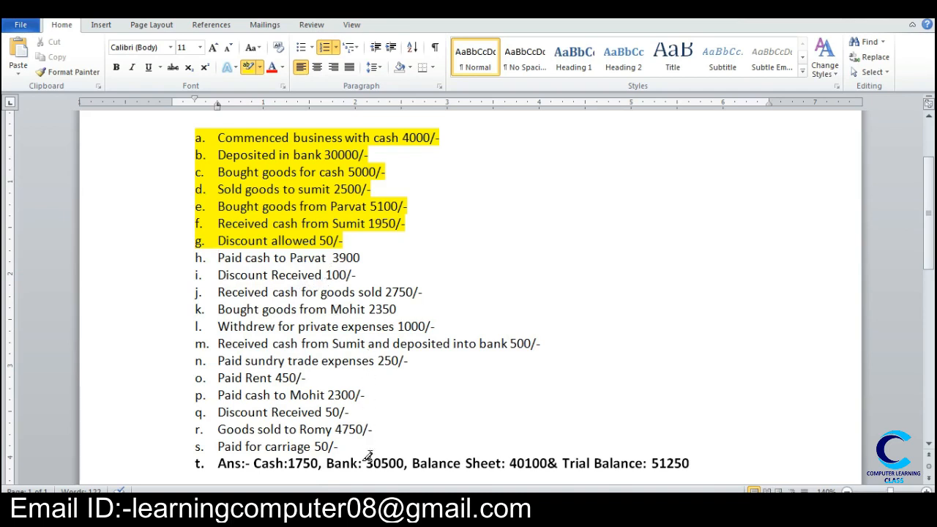
key("alt+Tab")
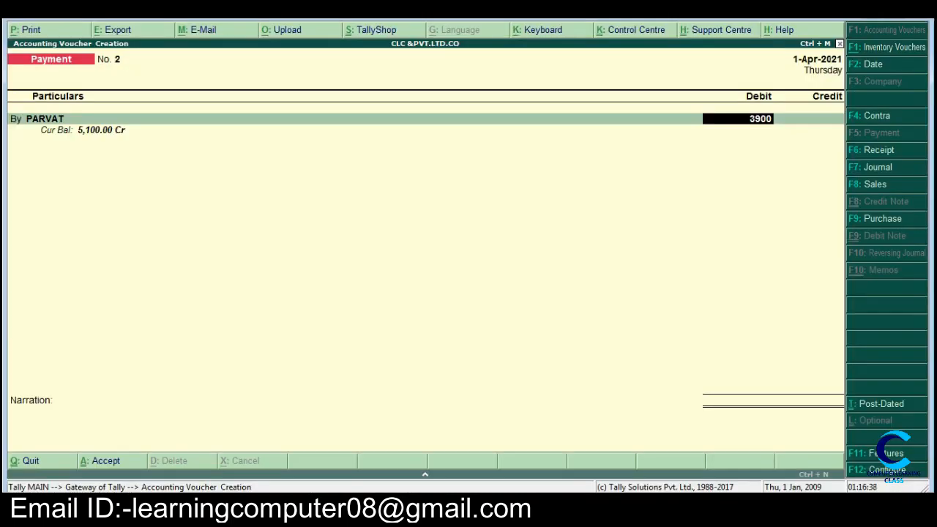
Step: Set the supplier's debit amount to 4000 and begin the payment voucher's credit line
type("400")
key("BackSpace")
key("BackSpace")
key("BackSpace")
key("BackSpace")
key("BackSpace")
key("BackSpace")
key("BackSpace")
type("4000")
key("Return")
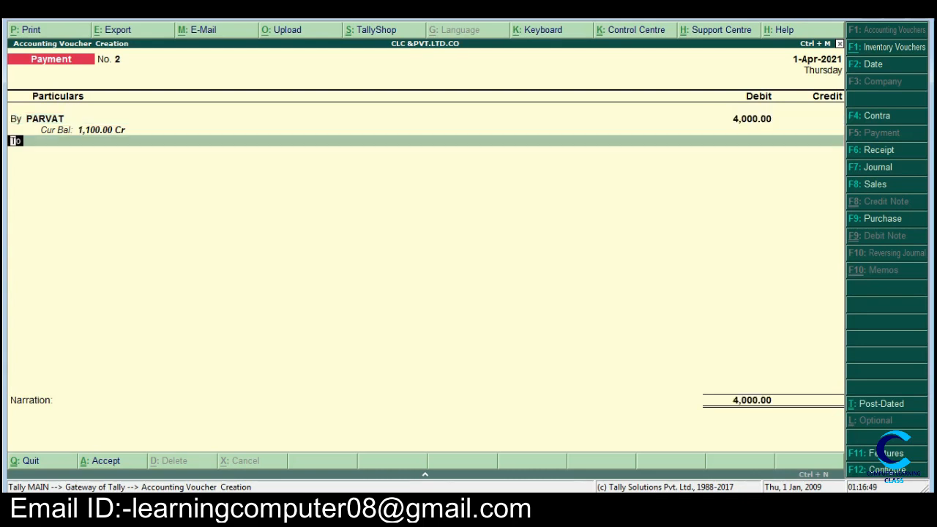
key("Return")
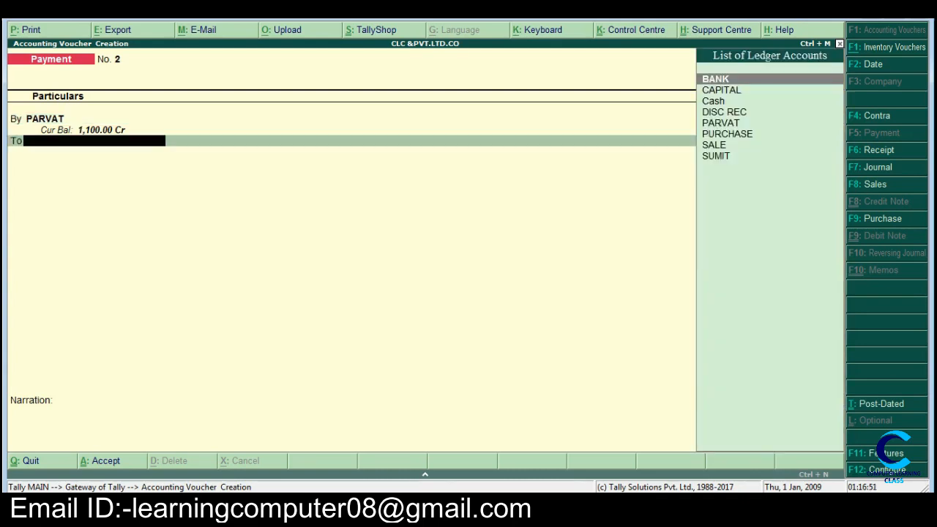
Step: Create a new ledger named DISC ALL for the payment voucher's credit line
key("alt+c")
type("D")
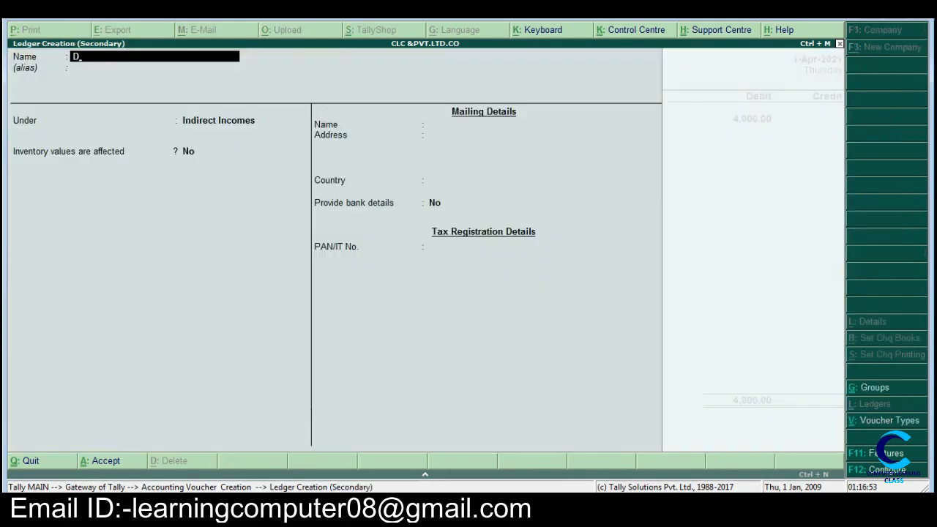
type("ISC ALL")
key("Return")
key("Return")
key("Return")
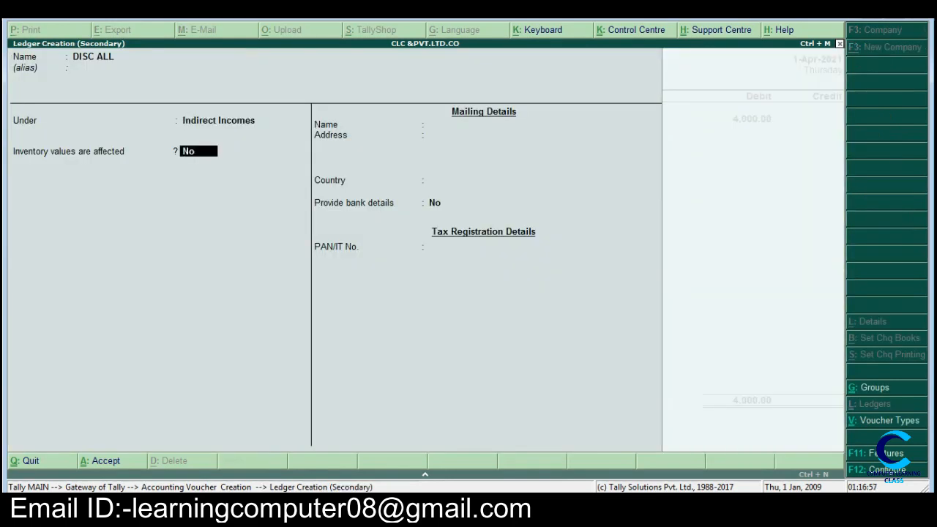
Step: Place the DISC ALL ledger under Indirect Expenses and save it into the voucher
key("BackSpace")
type("I")
key("Down")
key("Down")
key("Down")
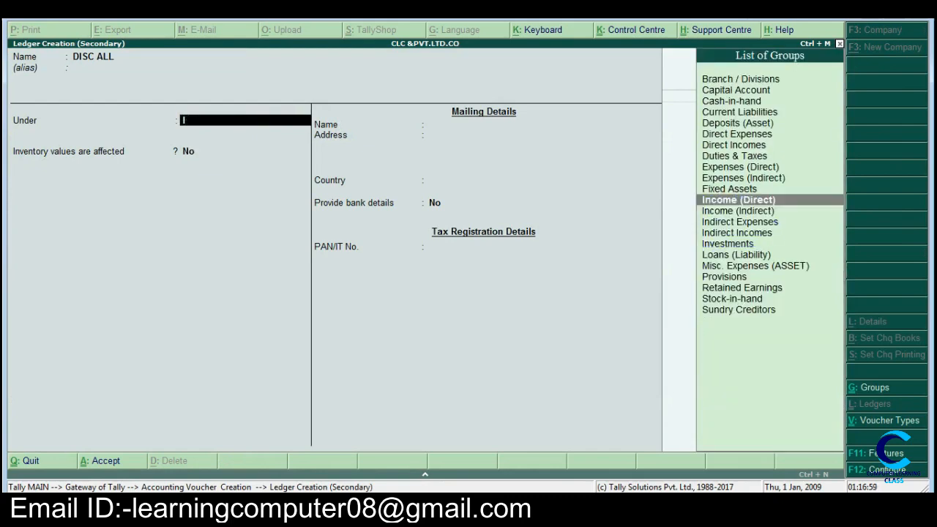
key("Return")
key("Return")
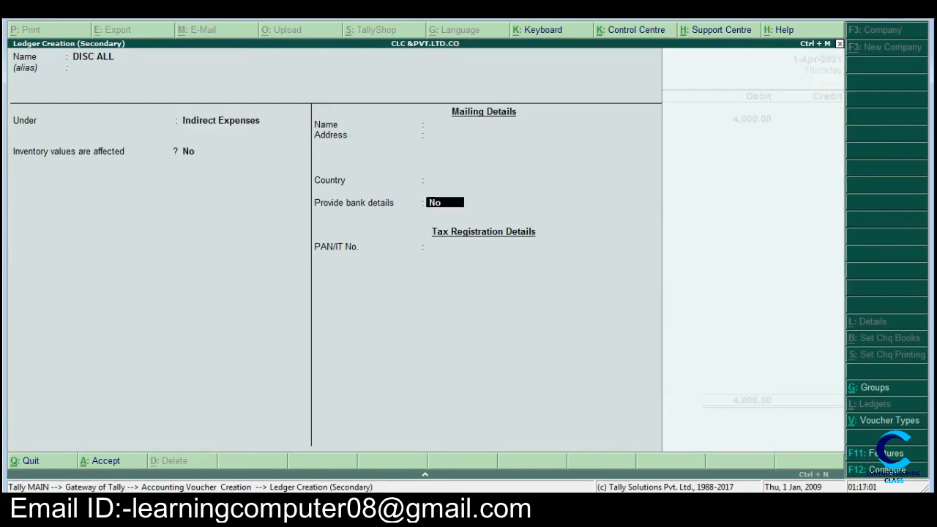
key("Return")
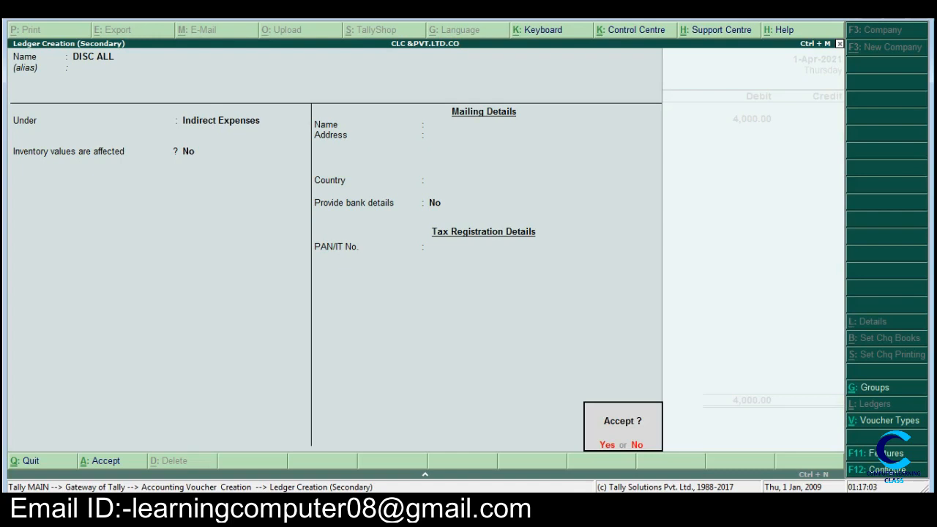
key("Return")
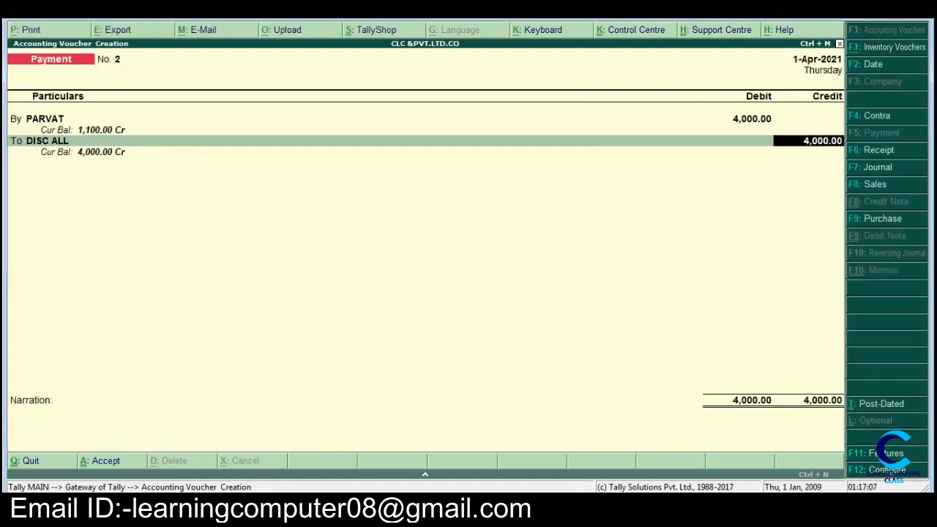
Step: Credit DISC ALL with 100 and Cash with 3,900, and save the payment voucher without a narration
type("100")
key("Return")
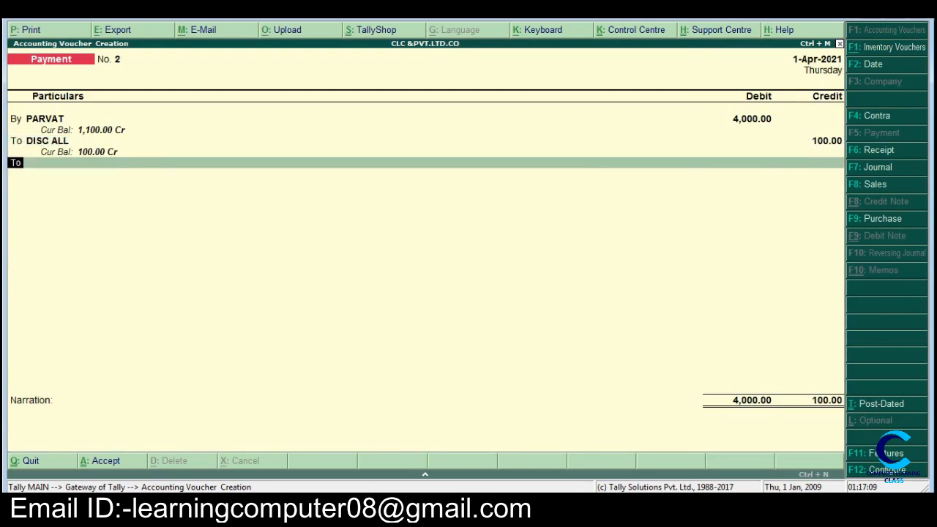
key("Return")
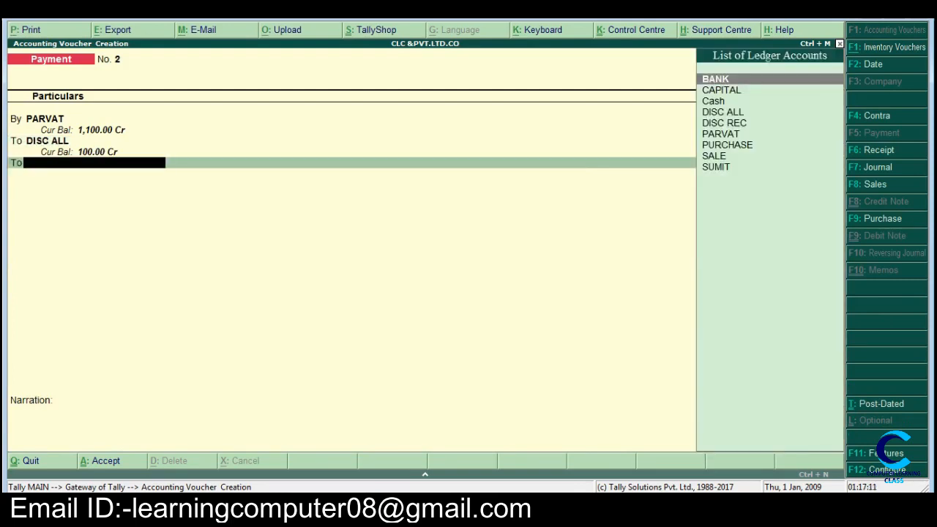
key("Down")
key("Down")
key("Return")
key("Return")
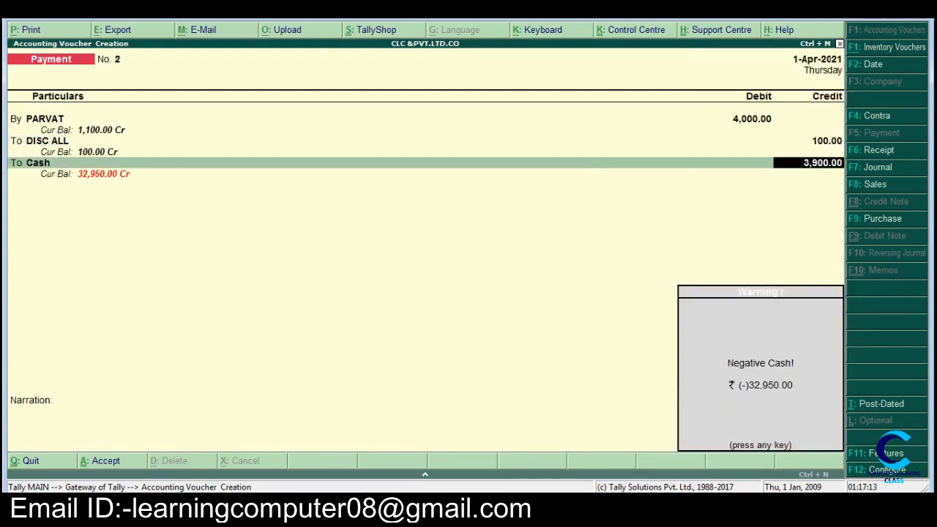
key("Return")
key("Return")
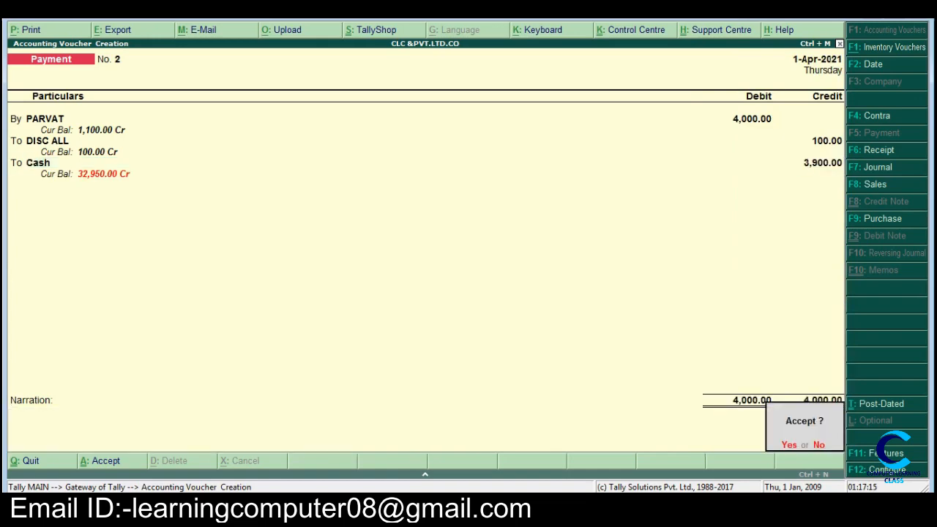
key("Return")
Step: Switch to Word and highlight items h and i in yellow
key("alt+Tab")
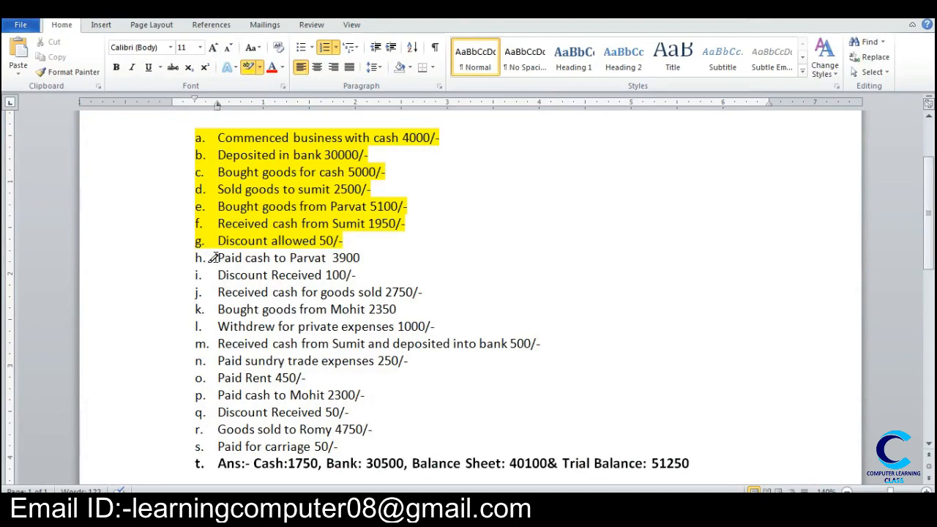
mouse_move(218, 258)
left_mouse_down()
mouse_move(318, 258)
mouse_move(359, 274)
left_mouse_up()
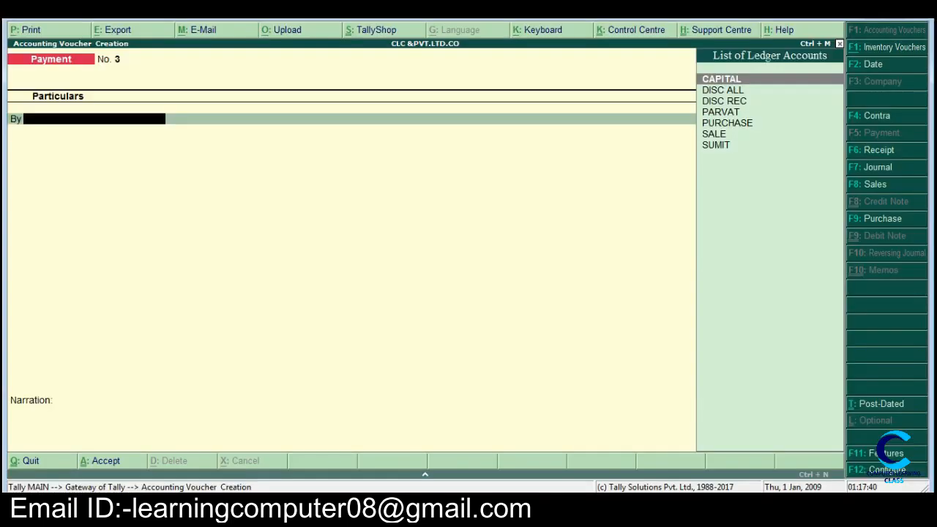
Step: Start a receipt voucher in Tally and credit the SALE ledger with 2750 for item j, checking the amount in Word
key("F6")
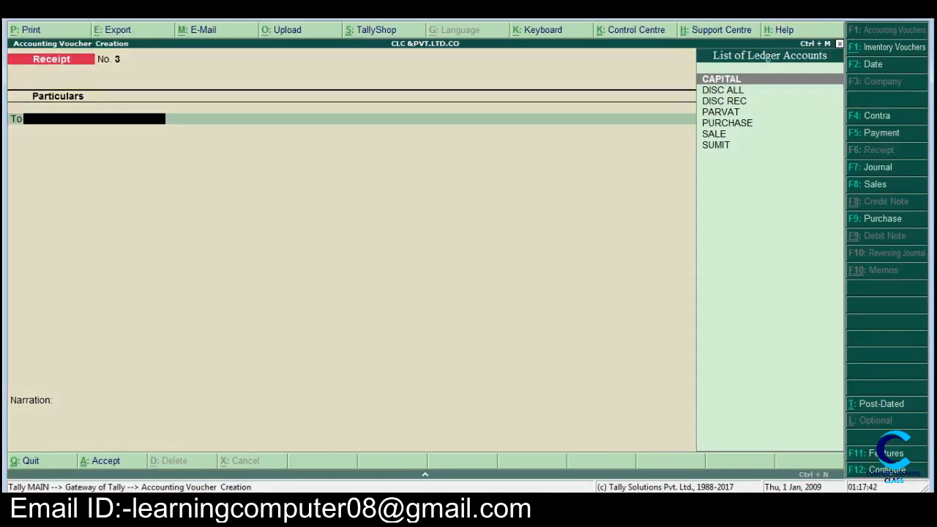
type("s")
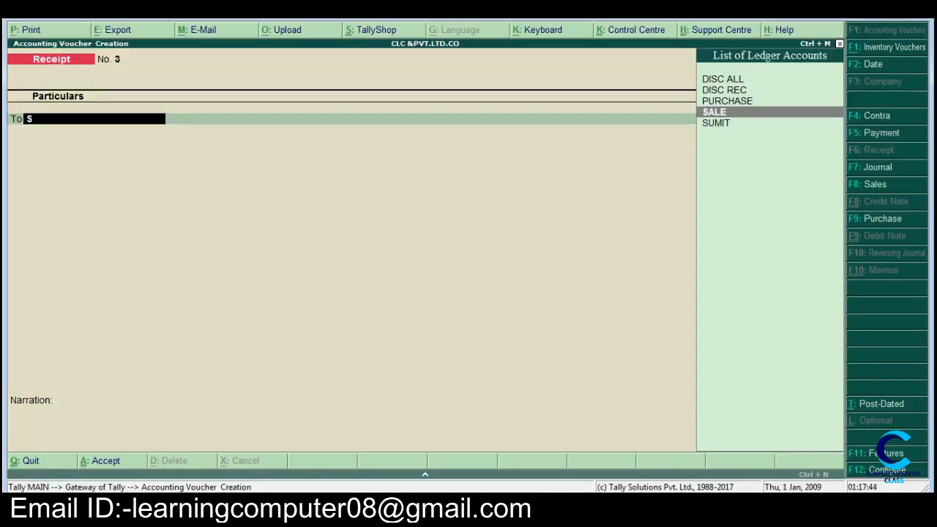
key("Return")
key("Escape")
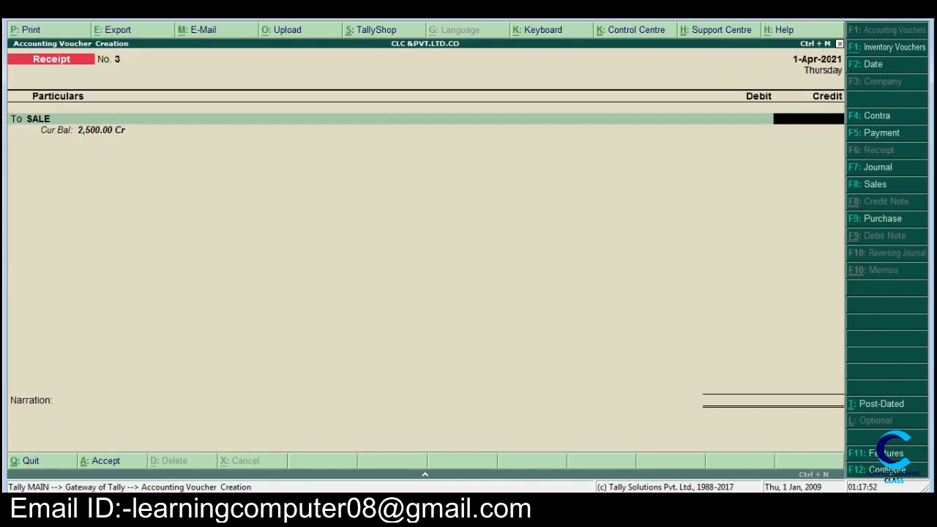
key("alt+Tab")
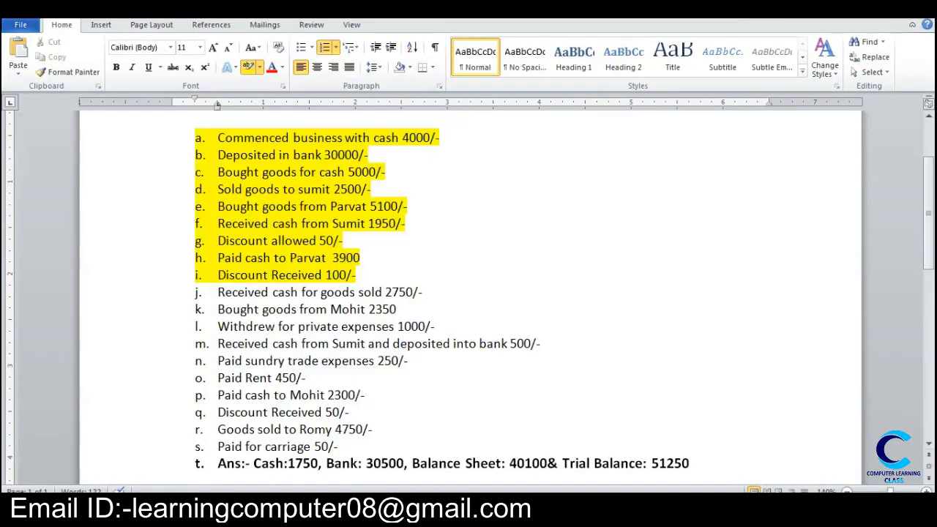
key("alt+Tab")
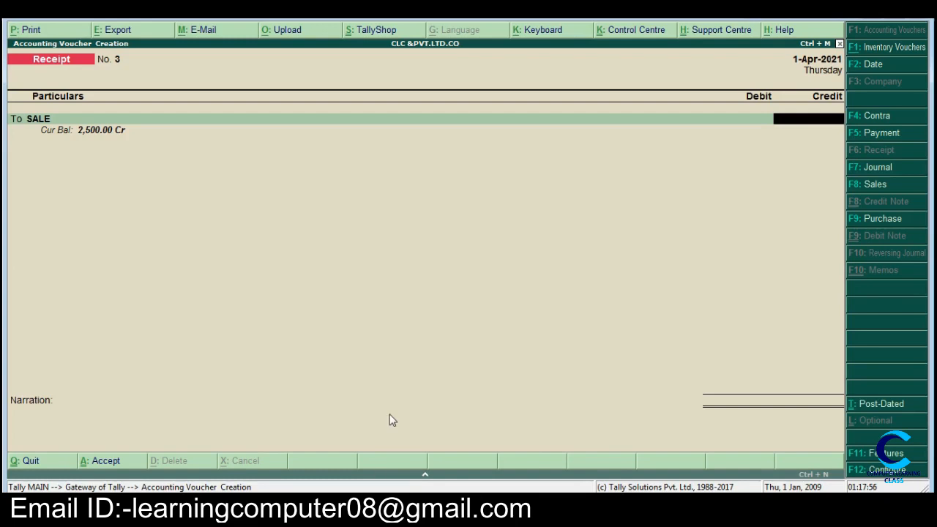
type("2750")
key("Return")
key("Return")
Step: Debit Cash with 2,750 and save the receipt voucher without a narration
key("Down")
key("Down")
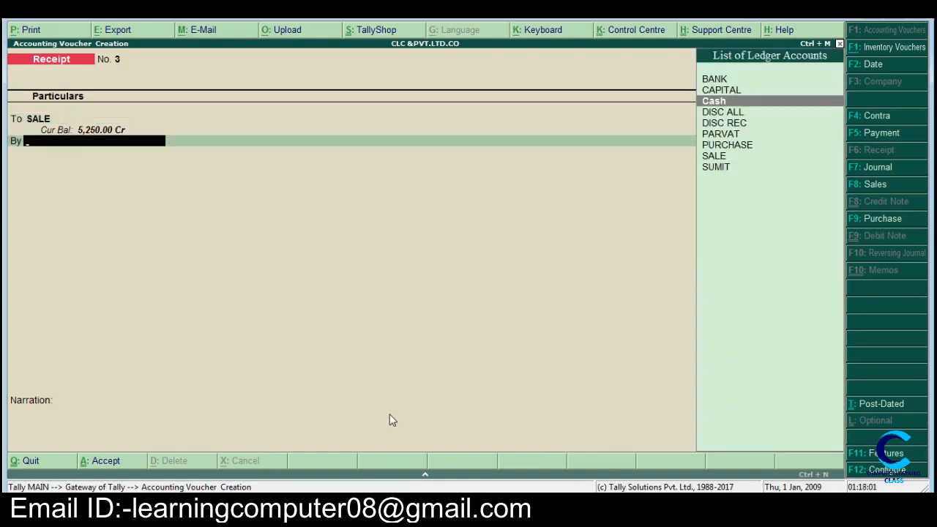
key("Return")
key("Return")
key("Return")
key("Return")
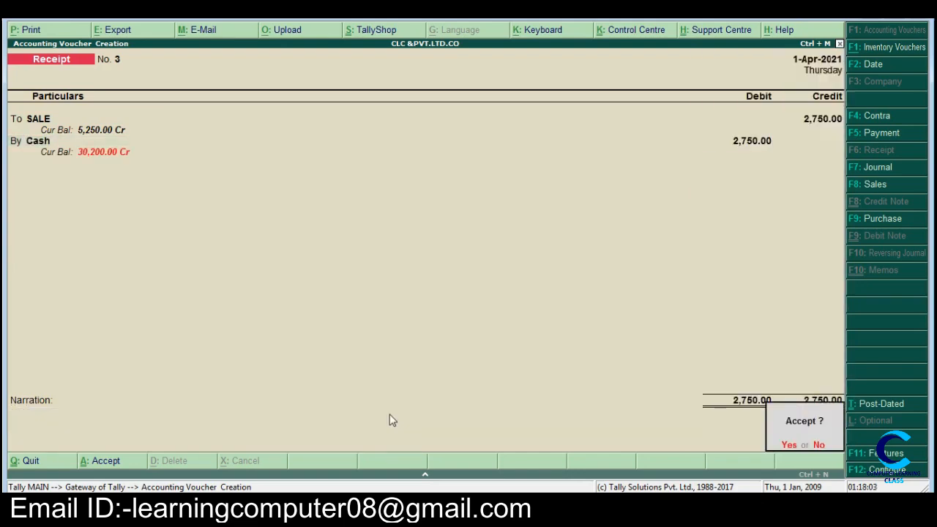
key("Return")
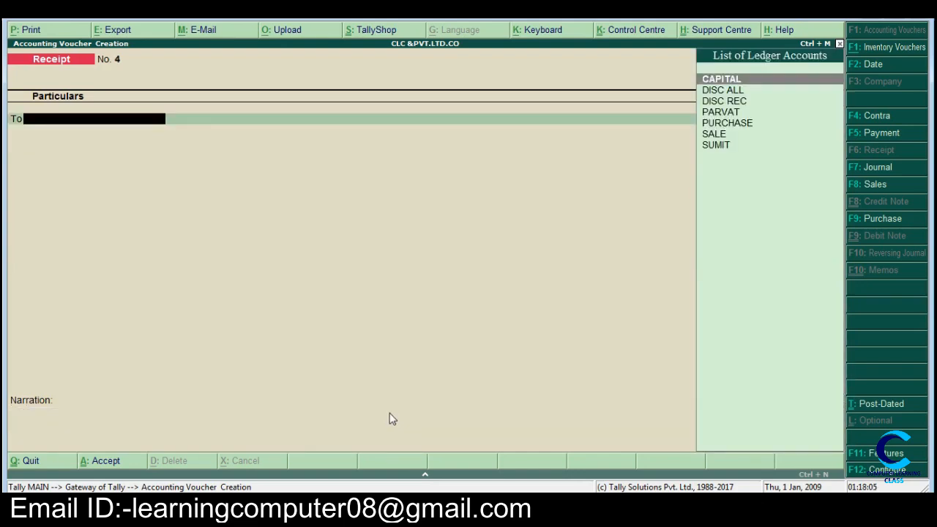
Step: Switch to Word, highlight item j in yellow and return to Tally
left_click(320, 507)
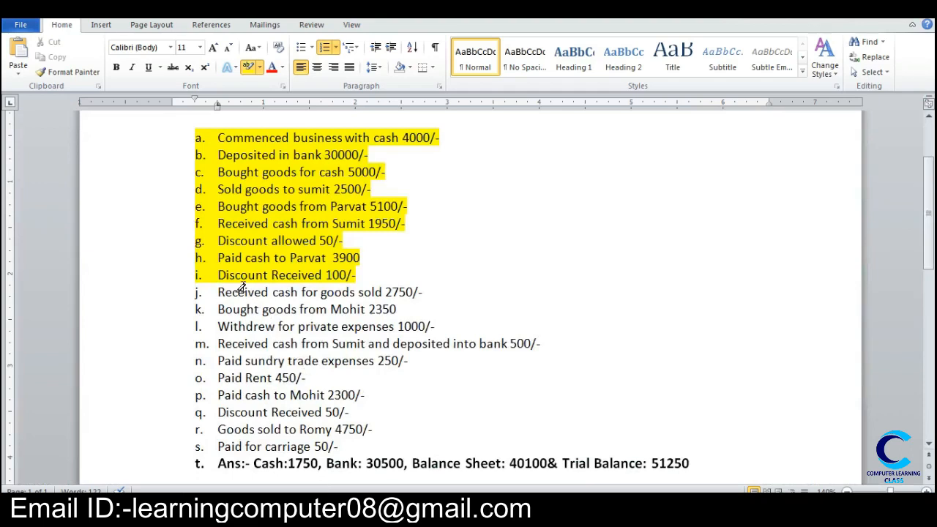
left_click_drag(217, 293, 436, 299)
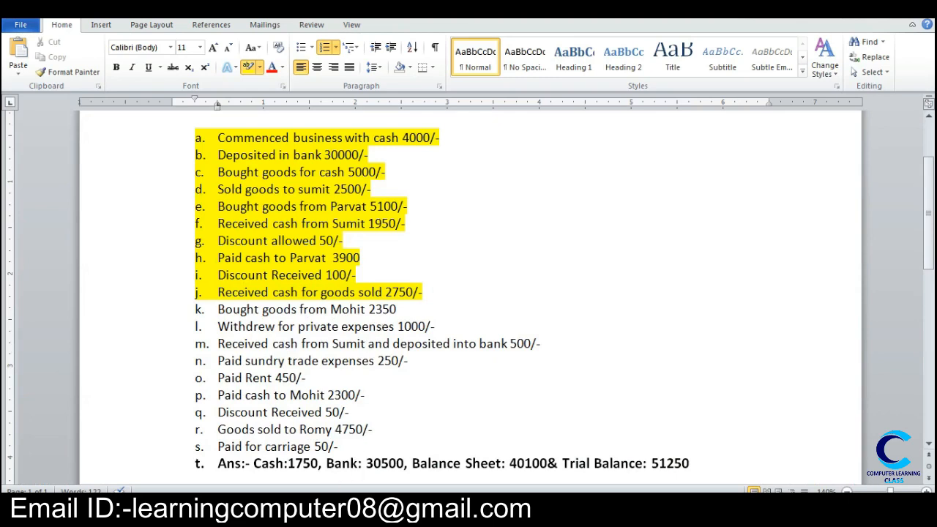
mouse_move(359, 512)
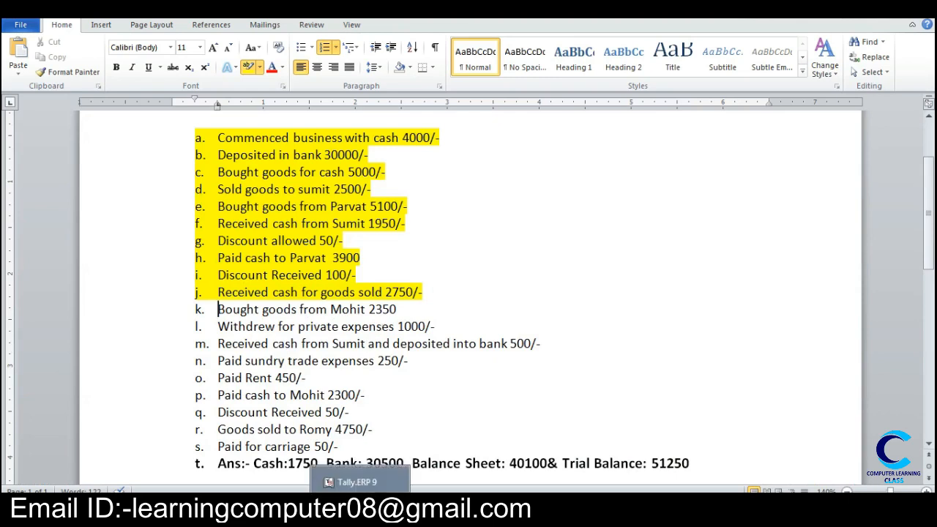
left_click(359, 513)
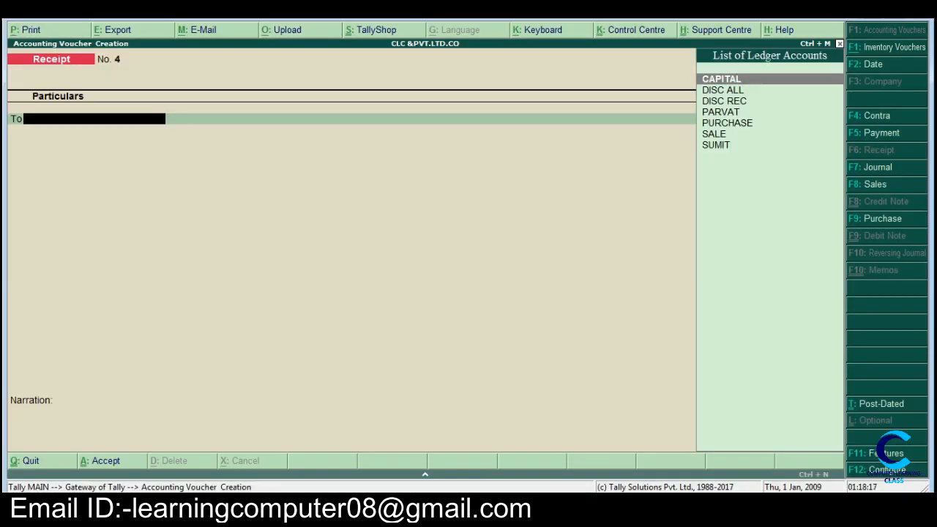
Step: Start a purchase voucher in voucher mode and create a new ledger named after the supplier in item k
key("F9")
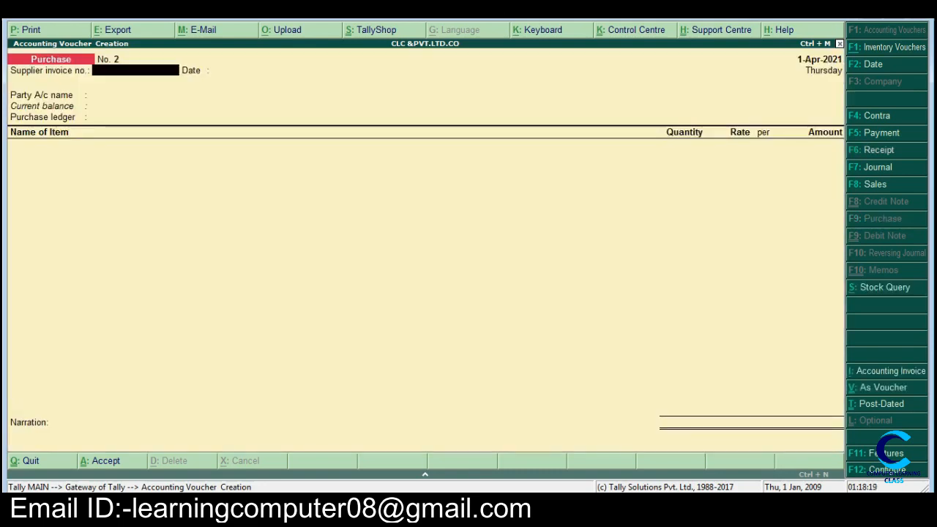
key("ctrl+v")
key("Return")
key("Return")
type("M")
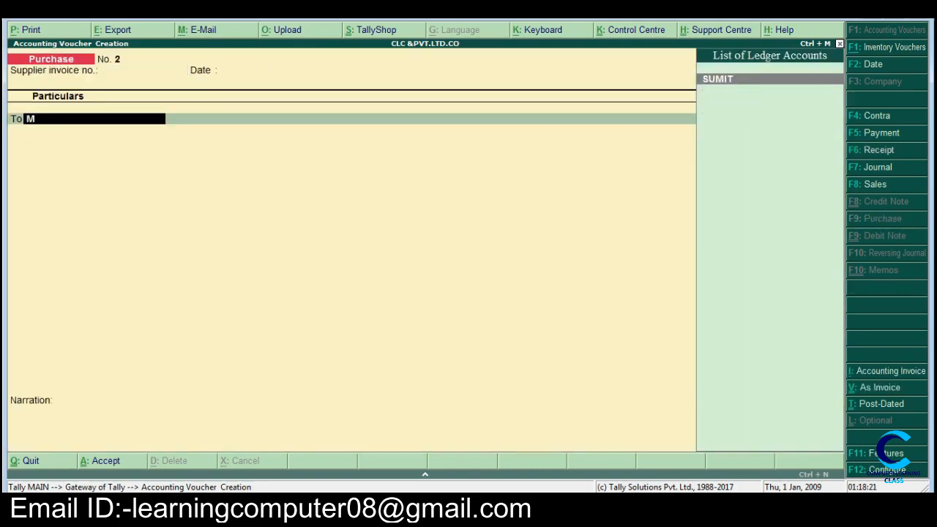
key("alt+c")
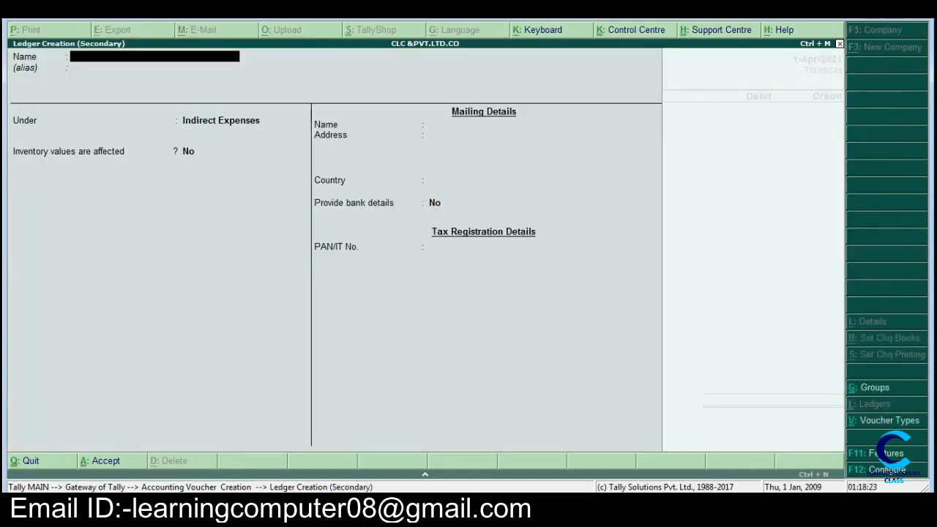
type("MOHIT")
key("Return")
Step: Place the new supplier's ledger under Sundry Creditors, keep the default mailing details and save it
type("S")
key("Down")
key("Down")
key("Down")
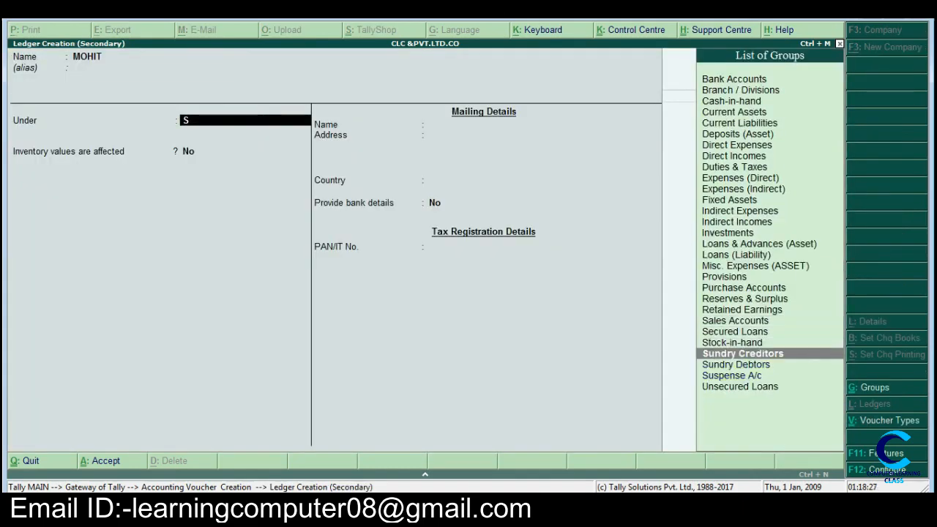
key("Return")
key("Return")
key("Return")
key("Return")
key("Return")
key("Return")
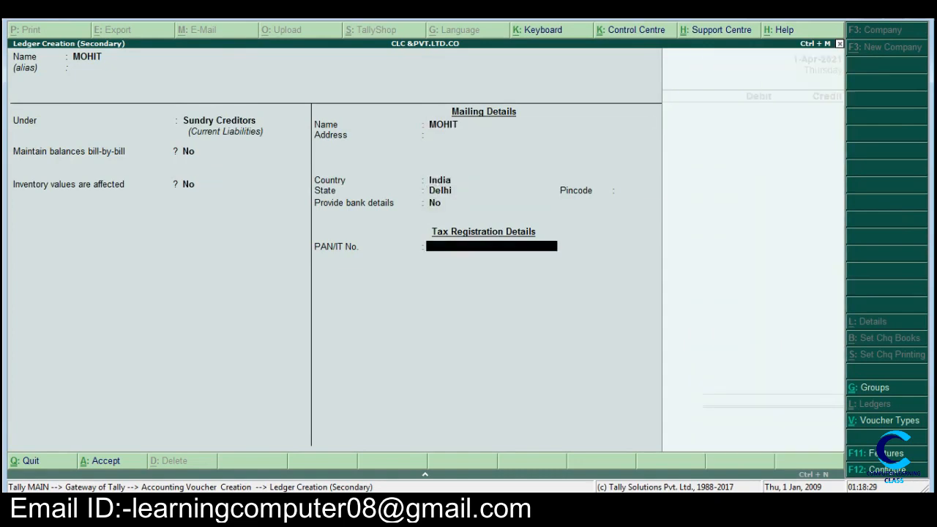
key("Return")
key("Return")
Step: Accept the supplier's details with dealer type Regular and credit the supplier with 2350
key("Return")
key("Return")
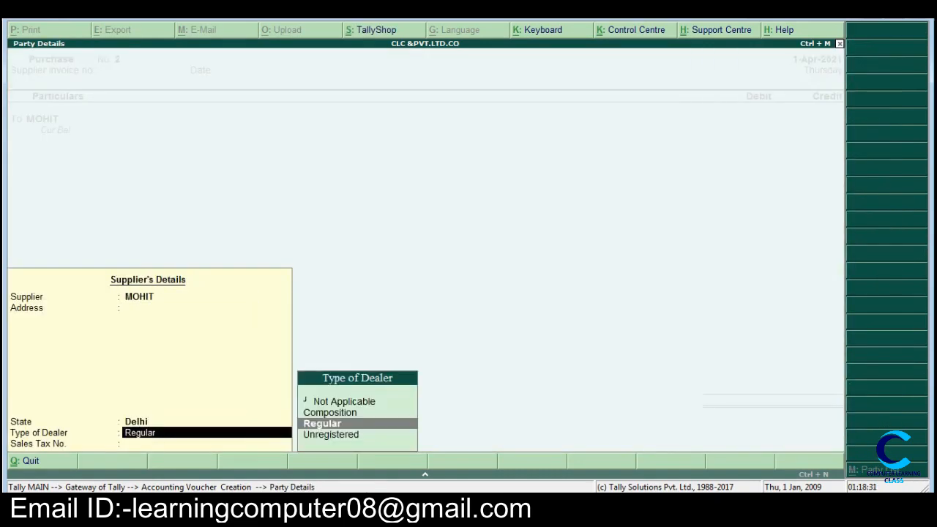
key("Return")
key("Return")
type("2350")
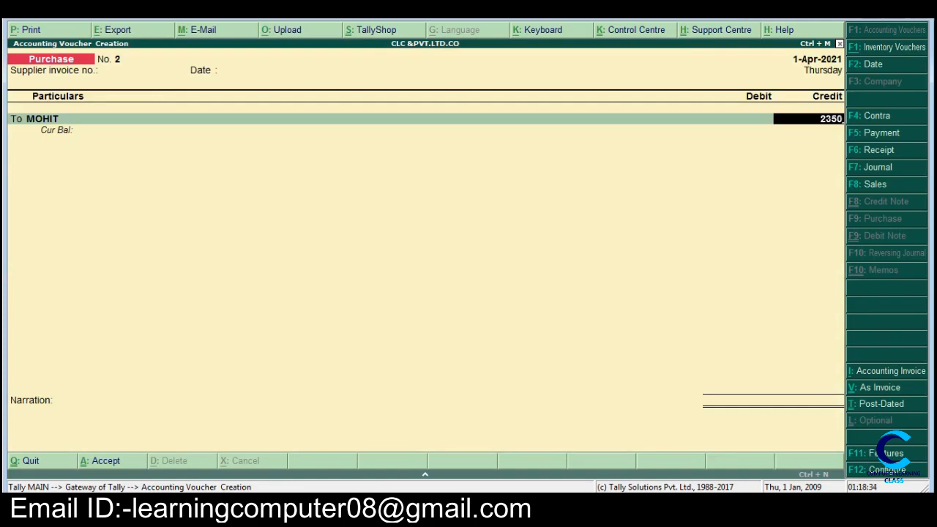
key("Return")
Step: Debit the PURCHASE ledger with 2,350 without inventory items, check item k in Word and save the purchase voucher
key("Return")
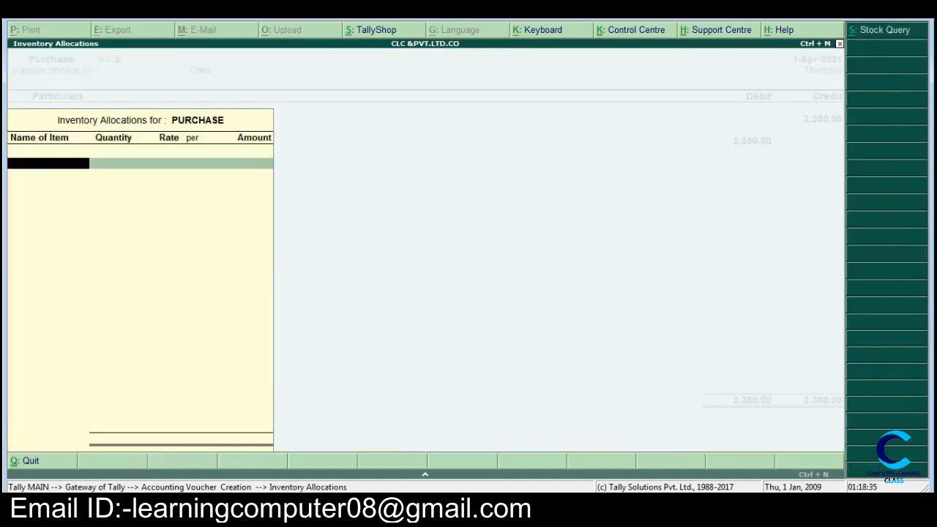
key("Return")
key("Return")
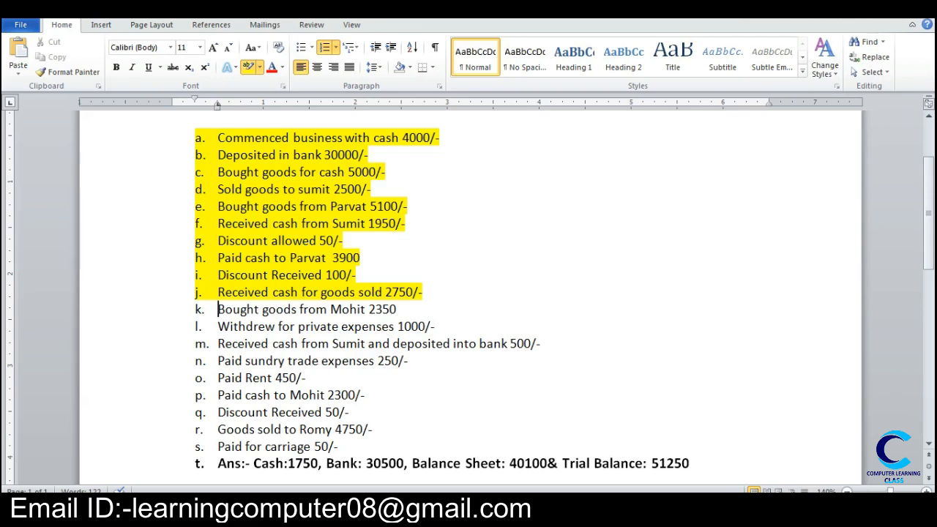
key("alt+Tab")
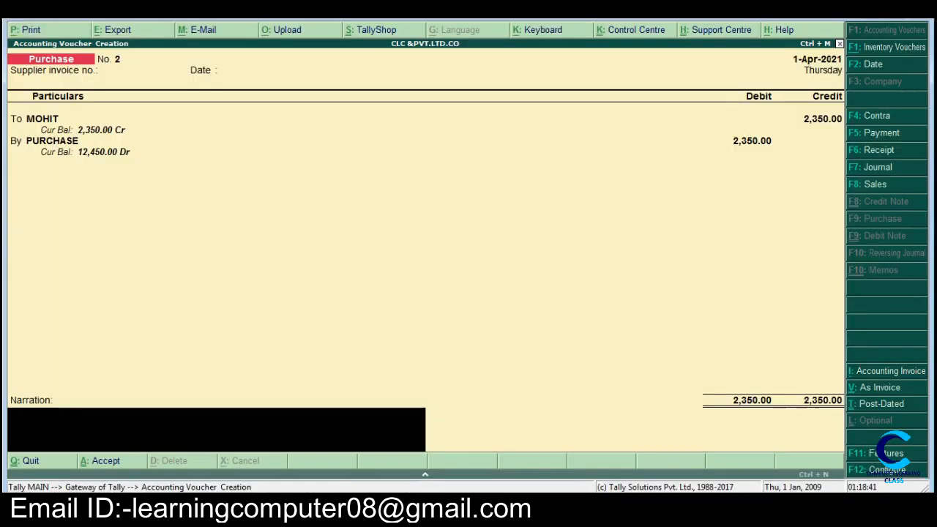
key("Return")
key("Return")
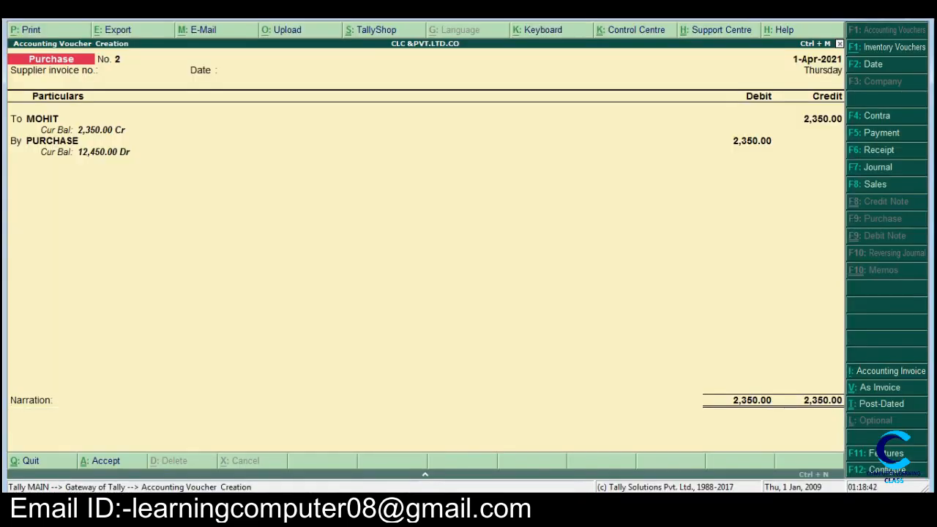
Step: Switch to Word, highlight item k of the transaction list in yellow and return to Tally
key("alt+Tab")
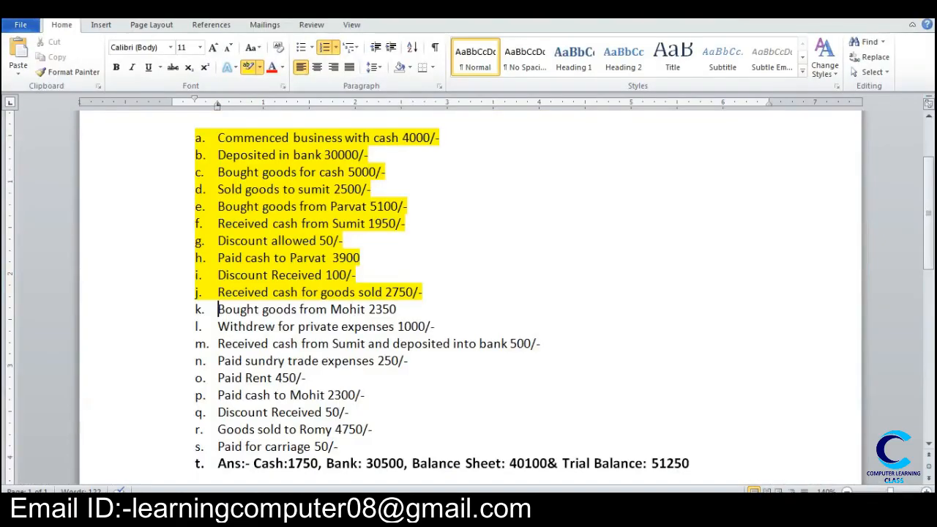
mouse_move(212, 309)
left_mouse_down()
mouse_move(393, 309)
mouse_move(384, 310)
left_mouse_up()
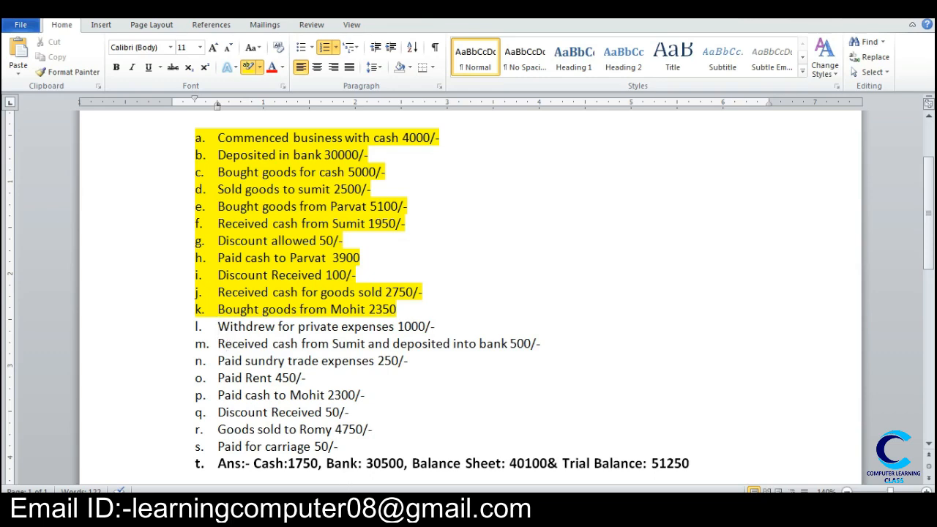
left_click(360, 510)
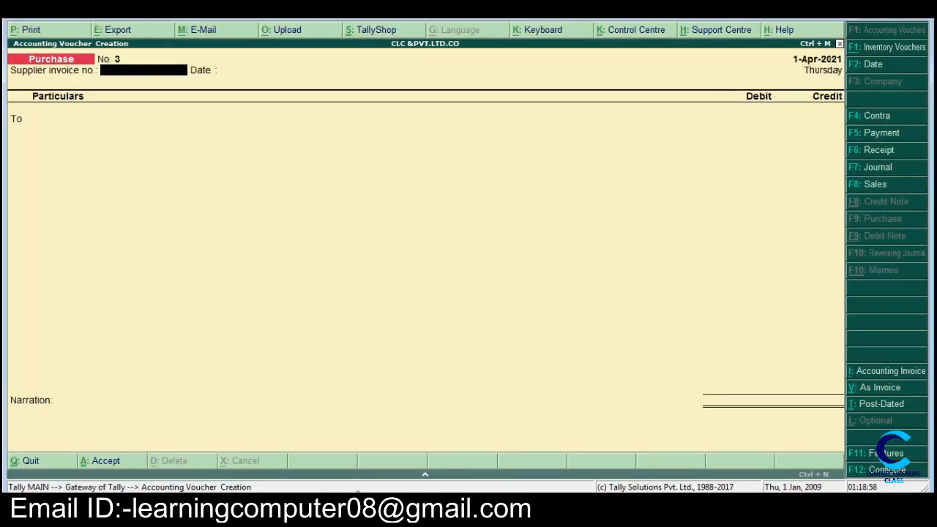
Step: Start a payment voucher and create a new ledger named DRAWING A/C for the debit entry
key("F5")
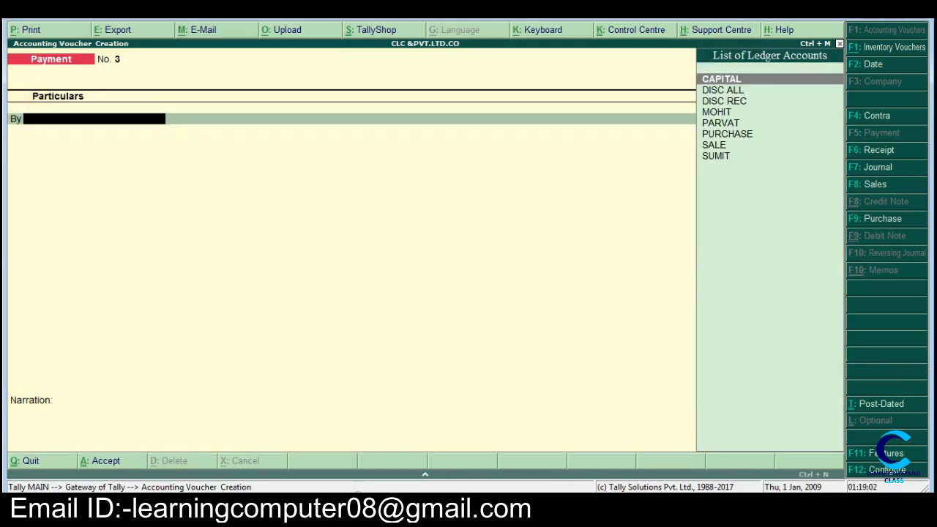
key("alt+c")
type("DR")
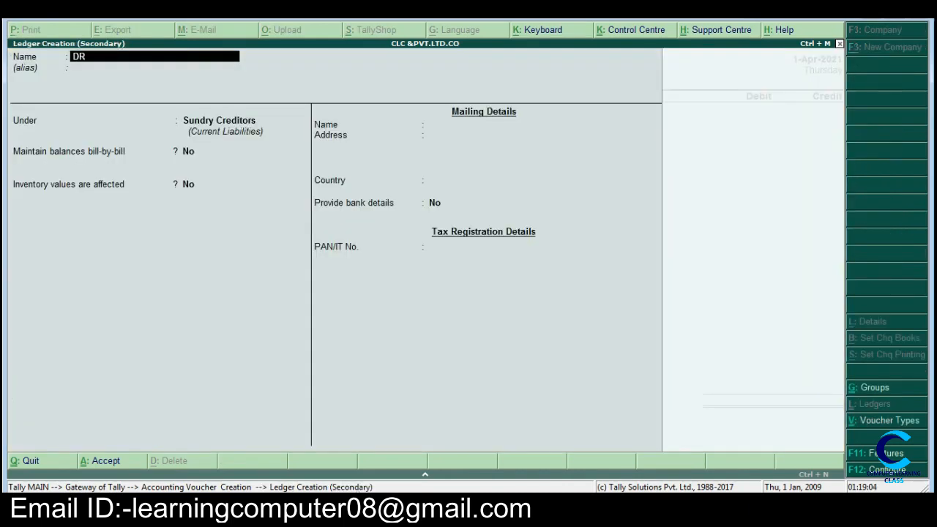
type("AWING A/C")
key("Return")
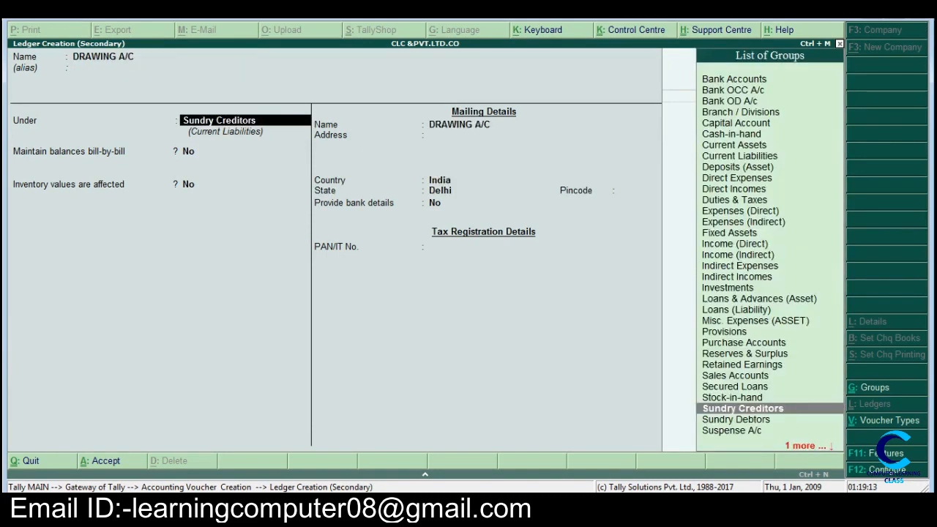
Step: Place the DRAWING A/C ledger under Capital Account, keep the remaining defaults and save it
type("I")
key("BackSpace")
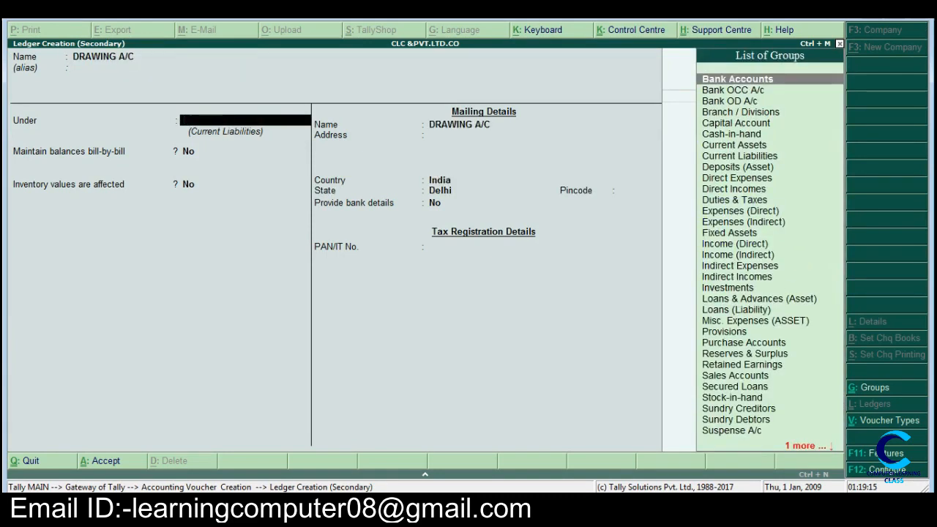
type("C")
key("Return")
key("Return")
key("Return")
key("Return")
key("Return")
key("Return")
key("Return")
key("Return")
key("Return")
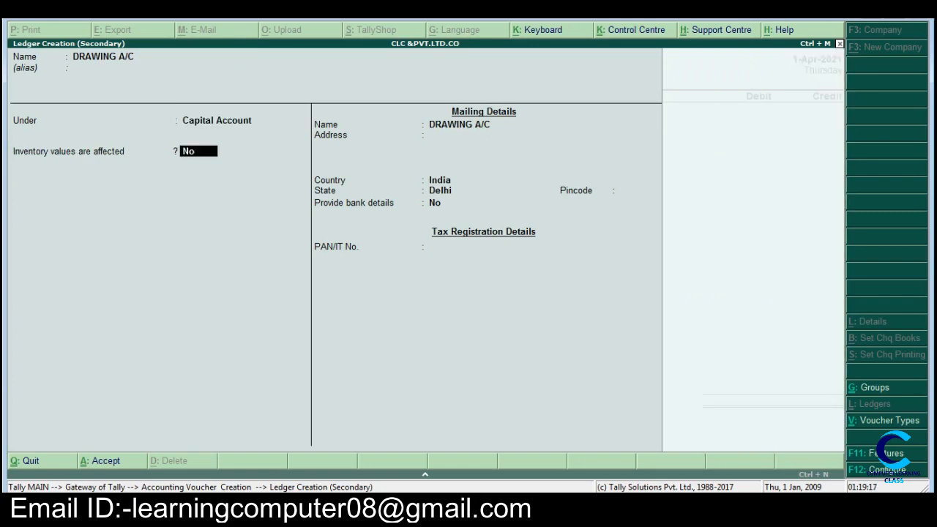
key("Return")
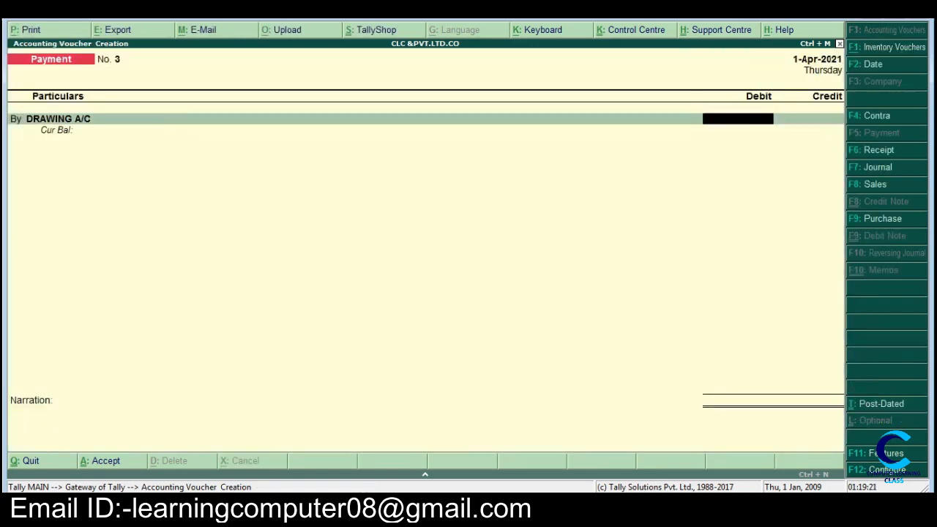
Step: Check the amount of item l in Word and debit DRAWING A/C with 1000 in the payment voucher
key("alt+Tab")
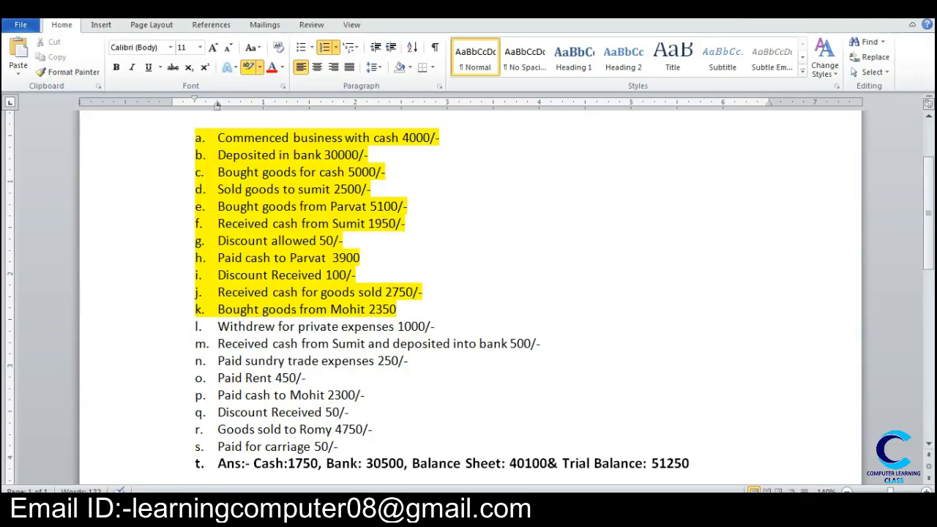
key("alt+Tab")
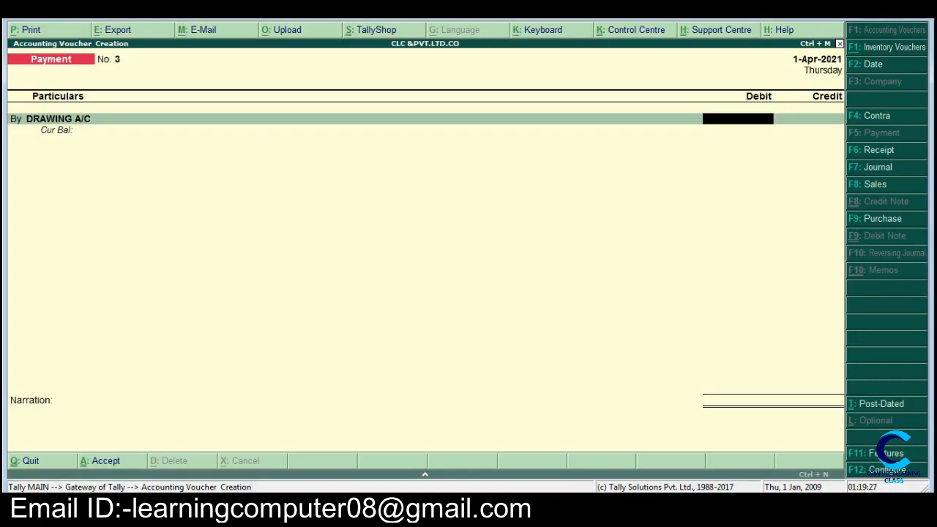
type("1000")
key("Return")
key("Return")
Step: Credit Cash with 1,000 against DRAWING A/C and save the payment voucher without a narration
key("Down")
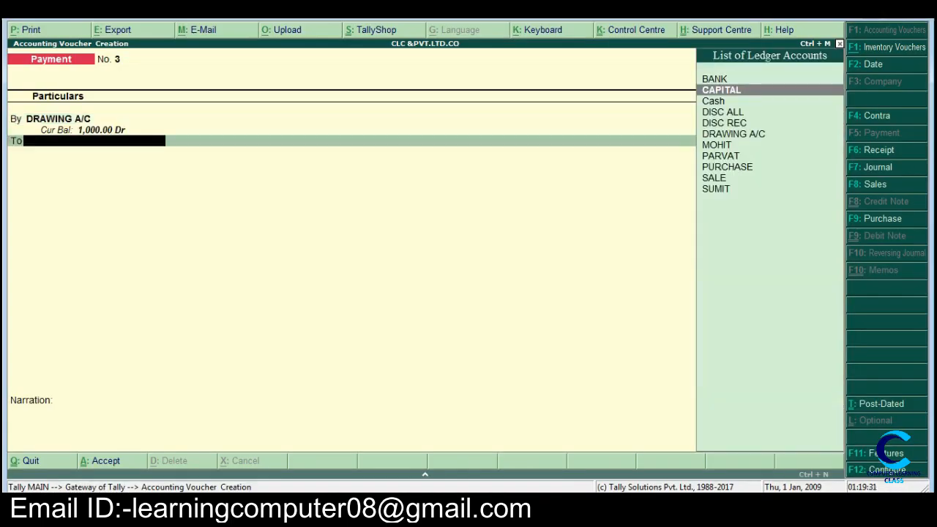
key("Down")
key("Return")
key("Return")
key("Return")
key("Return")
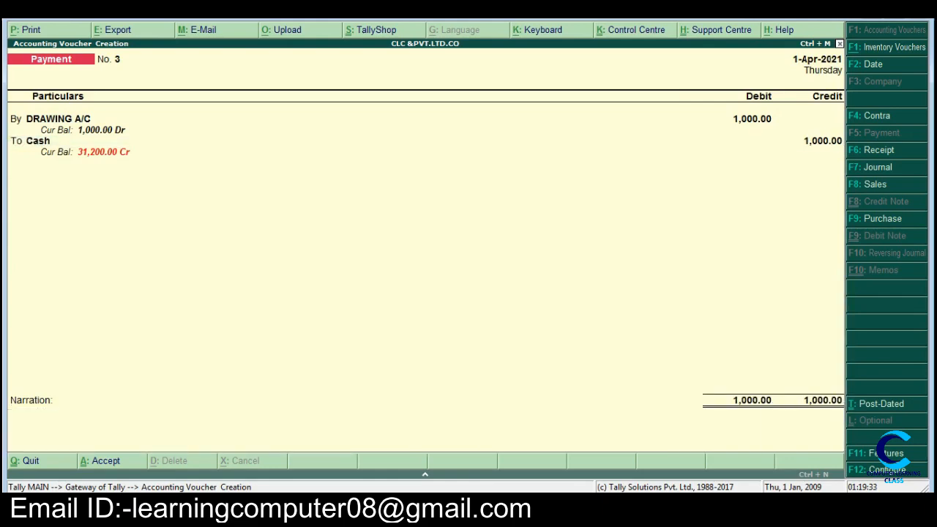
key("Return")
Step: Mark item l, the withdrawal for private expenses, with yellow highlighting in Word and return to Tally
key("alt+Tab")
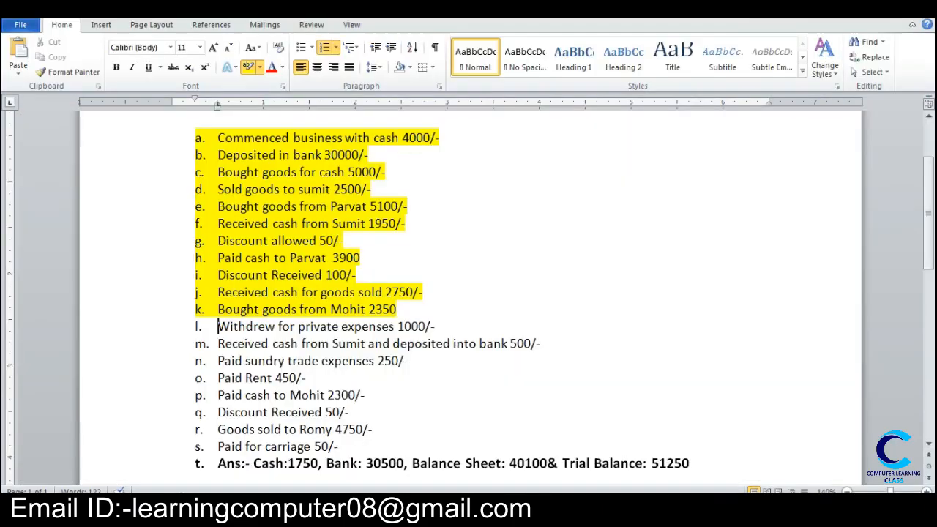
left_click_drag(217, 327, 536, 330)
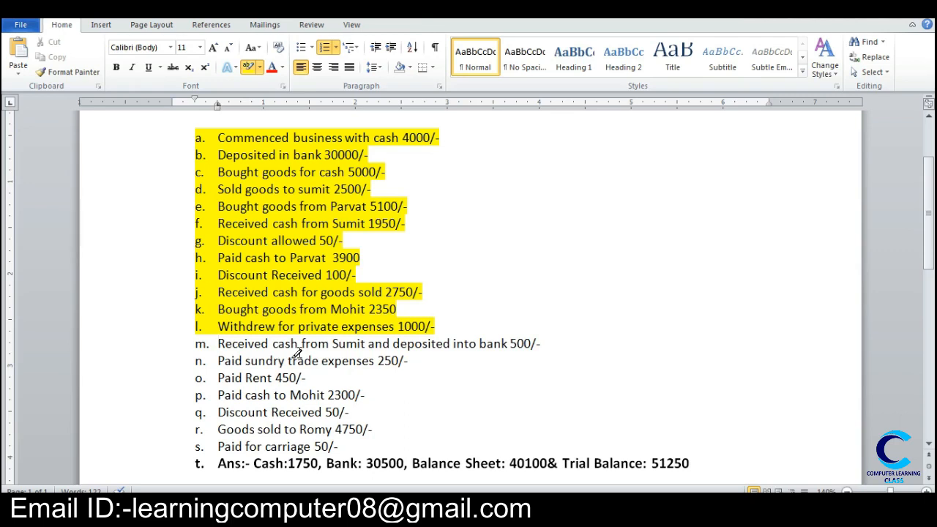
key("alt+Tab")
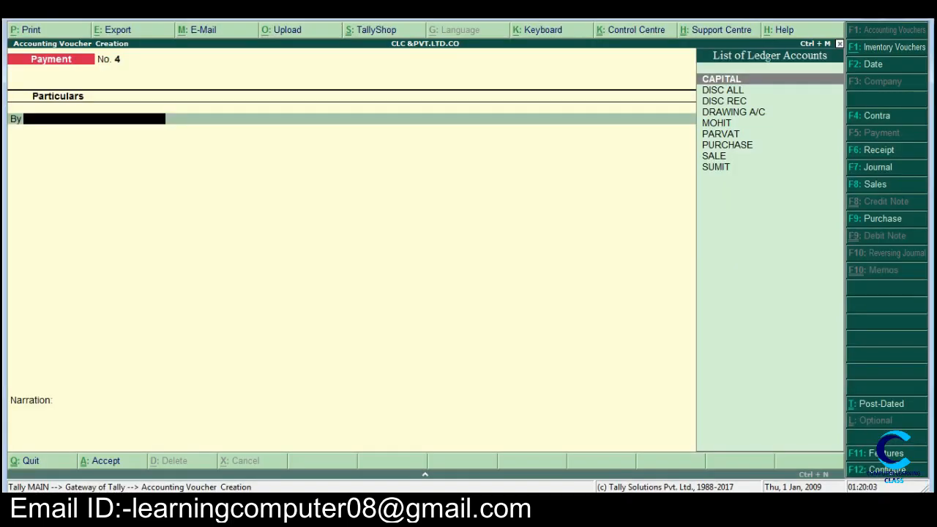
Step: Start a receipt voucher, check item m in Word and credit the customer named there with 500
key("F6")
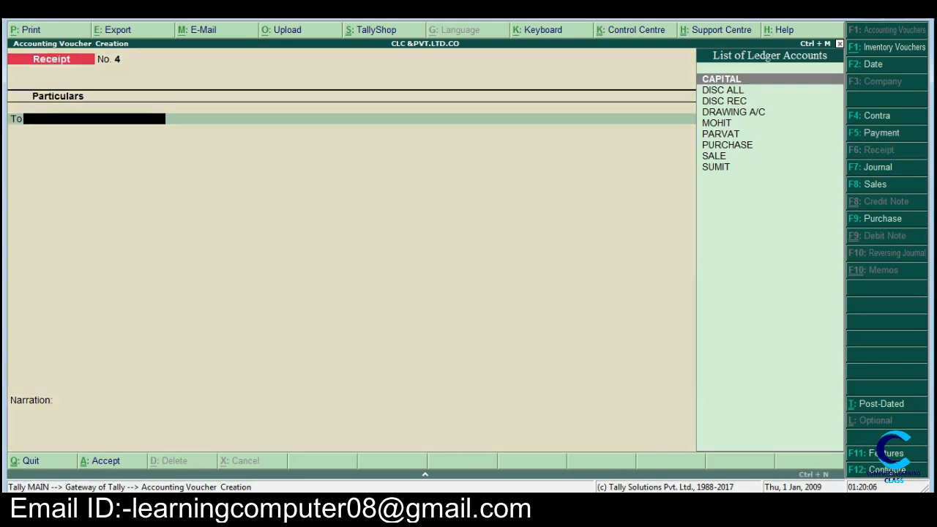
type("S")
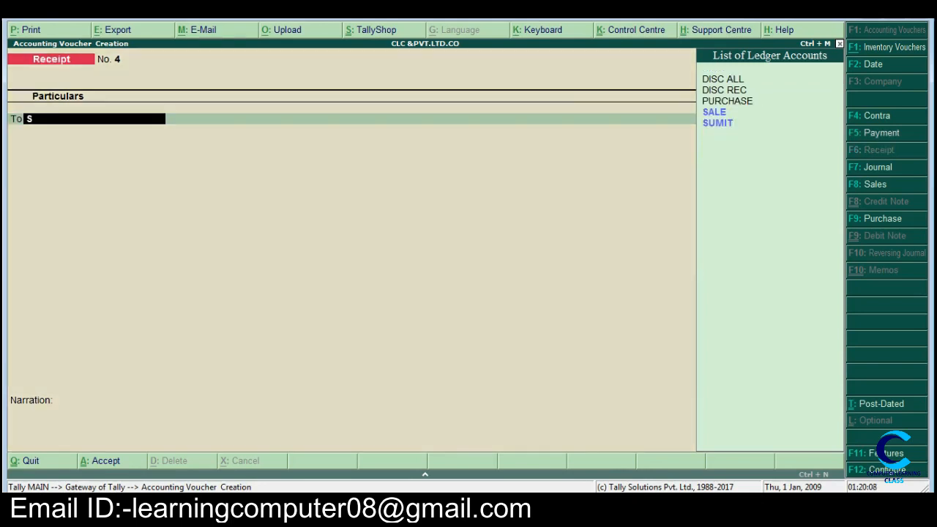
key("Down")
key("Return")
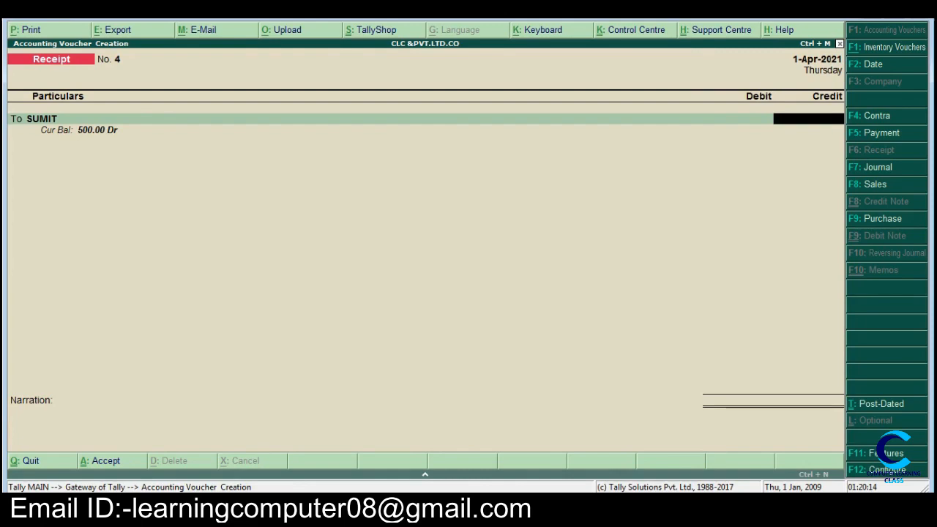
key("alt+Tab")
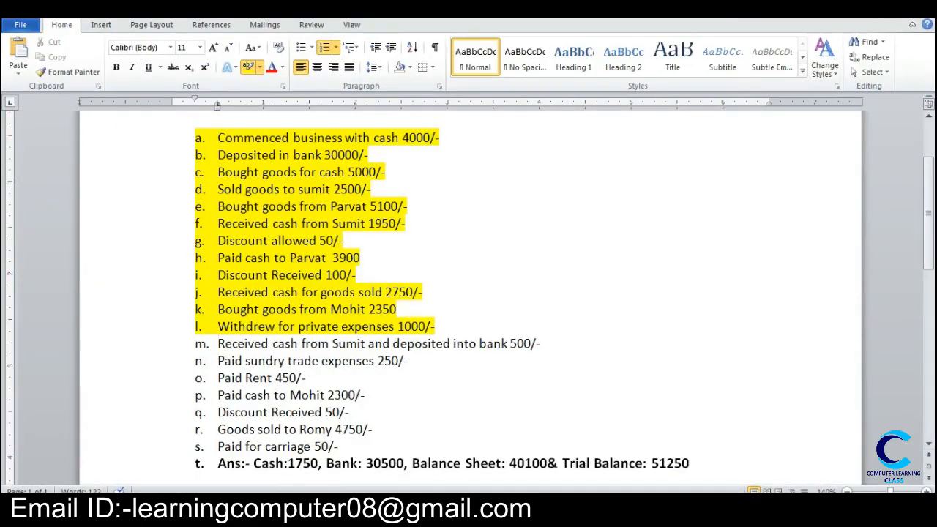
key("alt+Tab")
type("500")
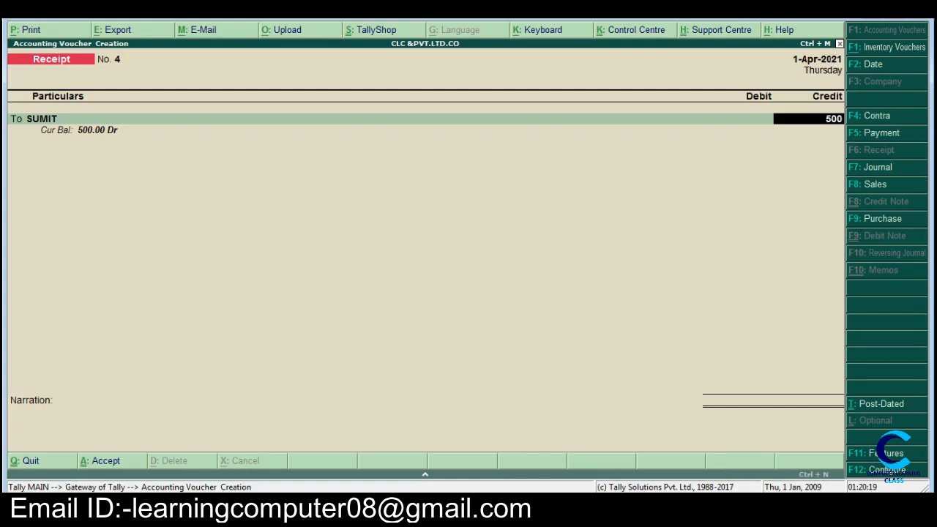
key("Return")
Step: Debit BANK with 500 instead of Cash and save the receipt voucher without a narration
key("Return")
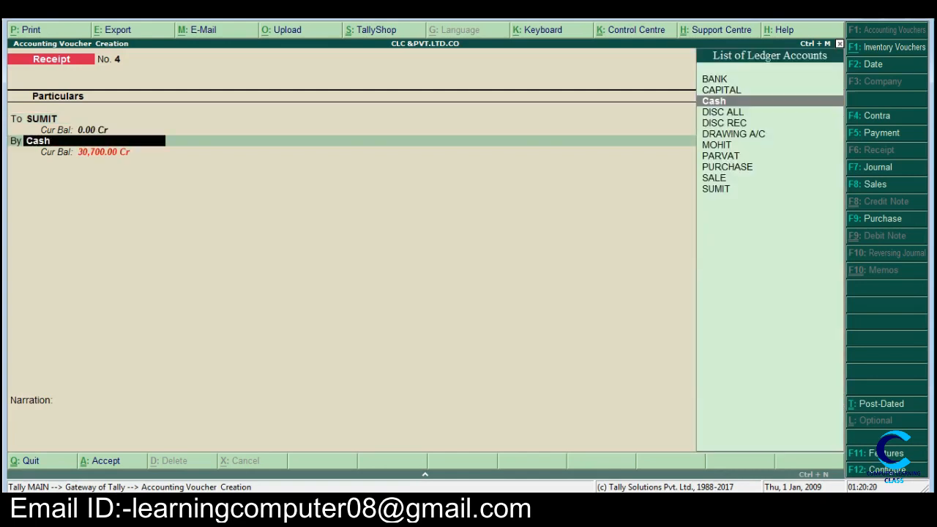
key("Up")
key("Up")
key("Return")
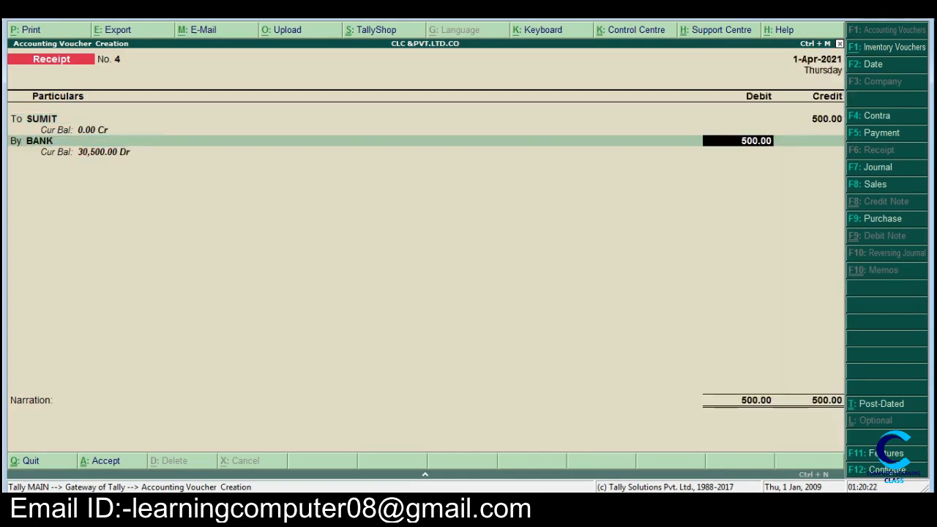
key("Return")
key("Return")
key("Return")
key("Return")
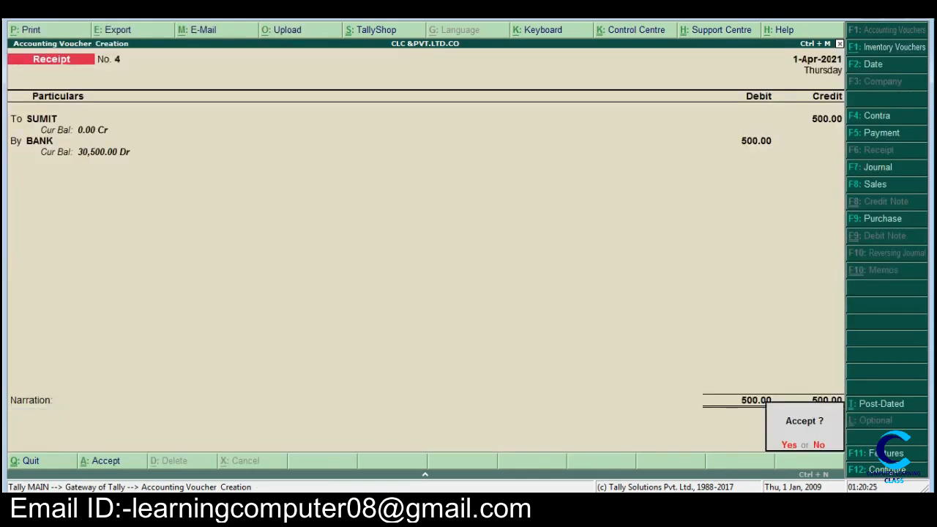
key("Return")
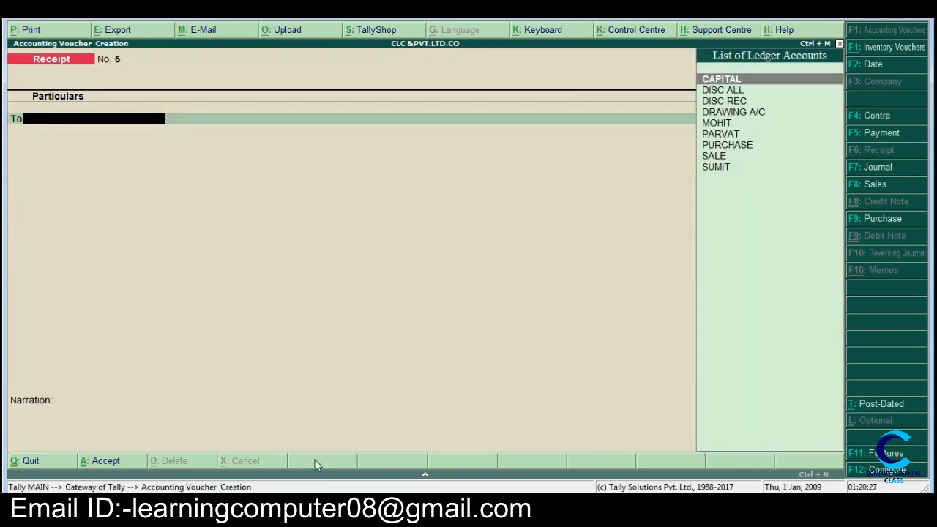
Step: Highlight item m, the receipt deposited into the bank, in yellow in Word and return to Tally
key("alt+Tab")
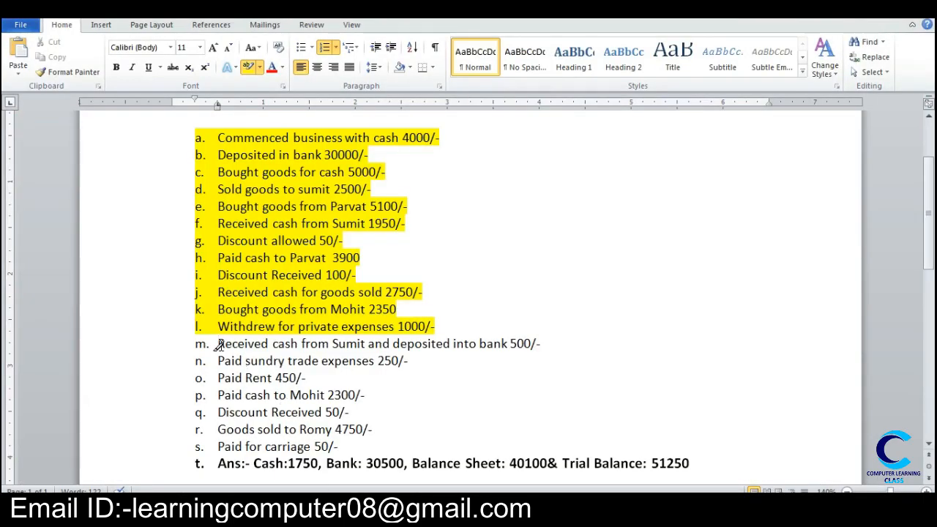
left_click_drag(218, 344, 566, 349)
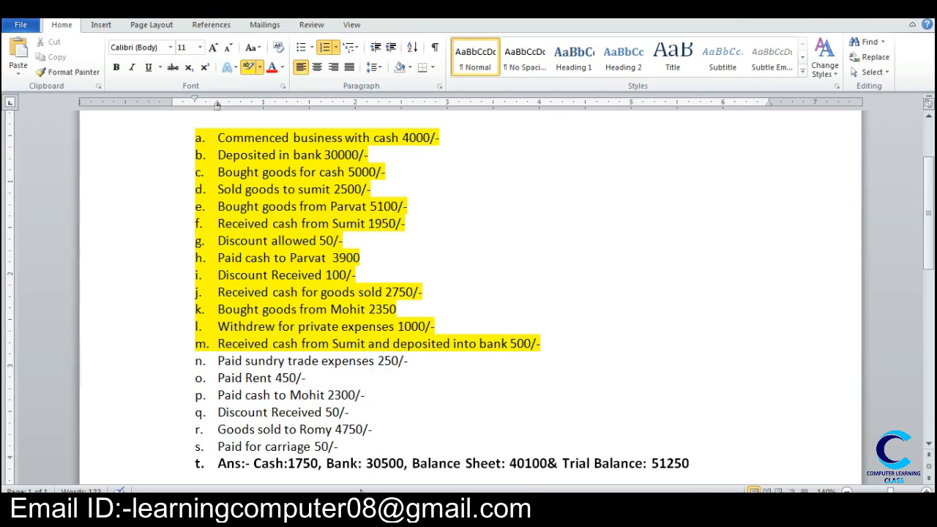
left_click(361, 490)
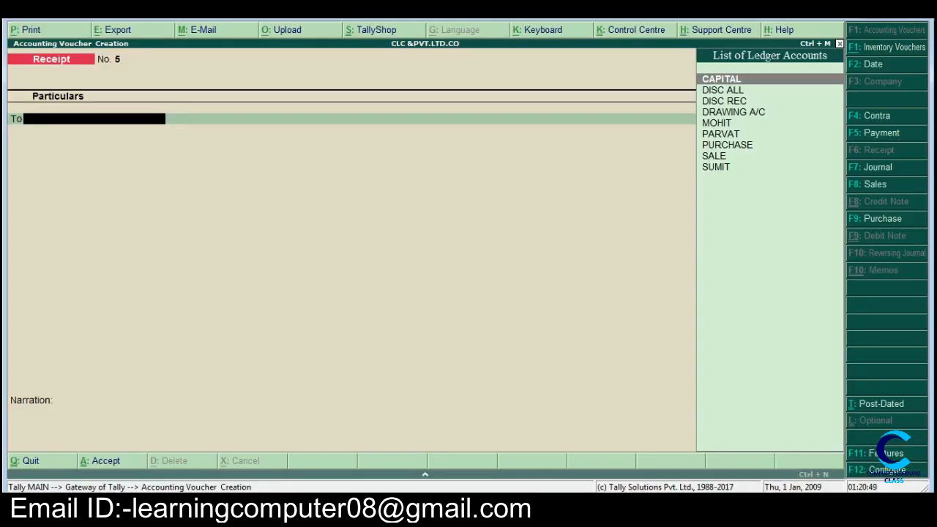
Step: Start a new payment voucher and create a ledger named EXPENSES for the trade expenses
key("F5")
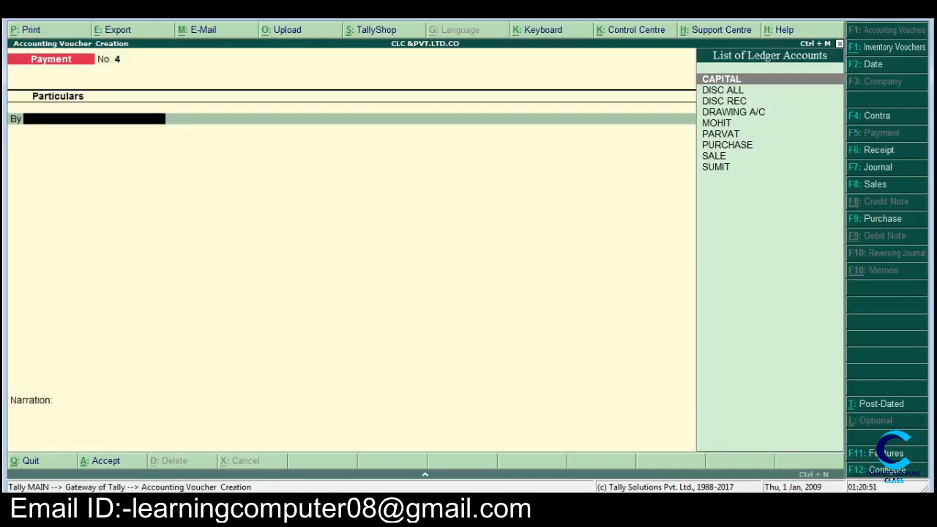
key("alt+c")
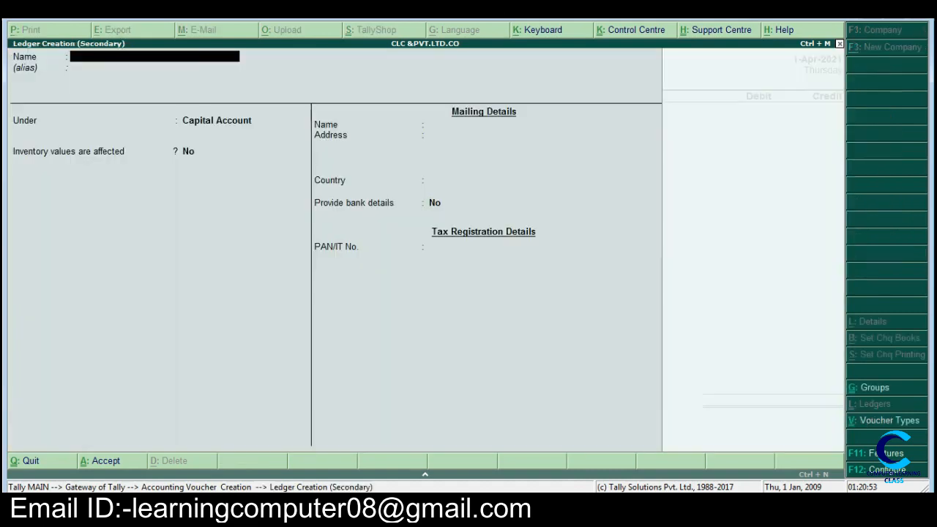
type("EX")
type("PENSES")
key("Return")
Step: Place the EXPENSES ledger under Indirect Expenses, keep bank details set to No and save it
type("I")
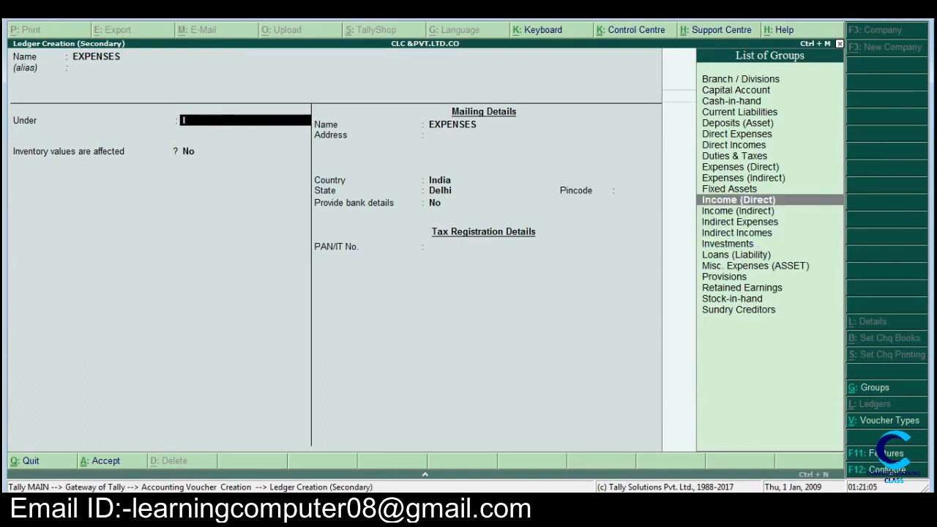
key("Down")
key("Down")
key("Return")
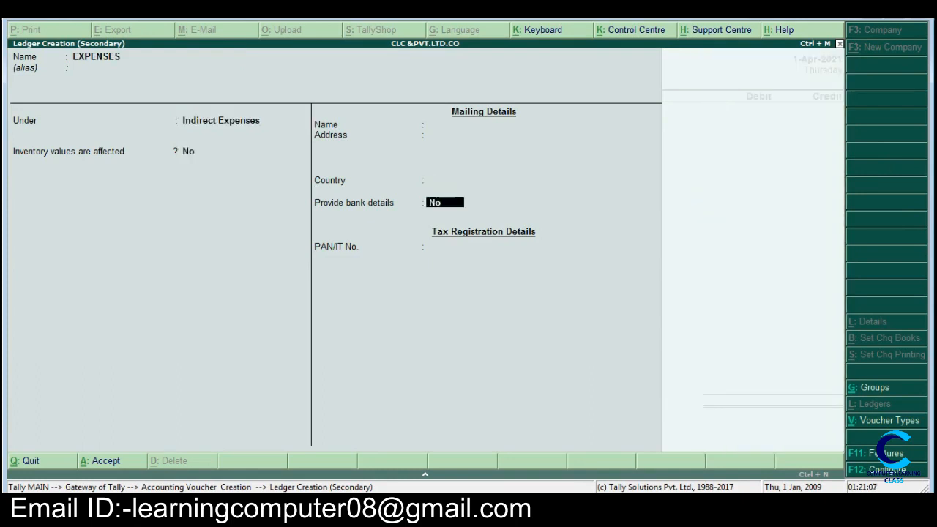
key("Return")
key("Return")
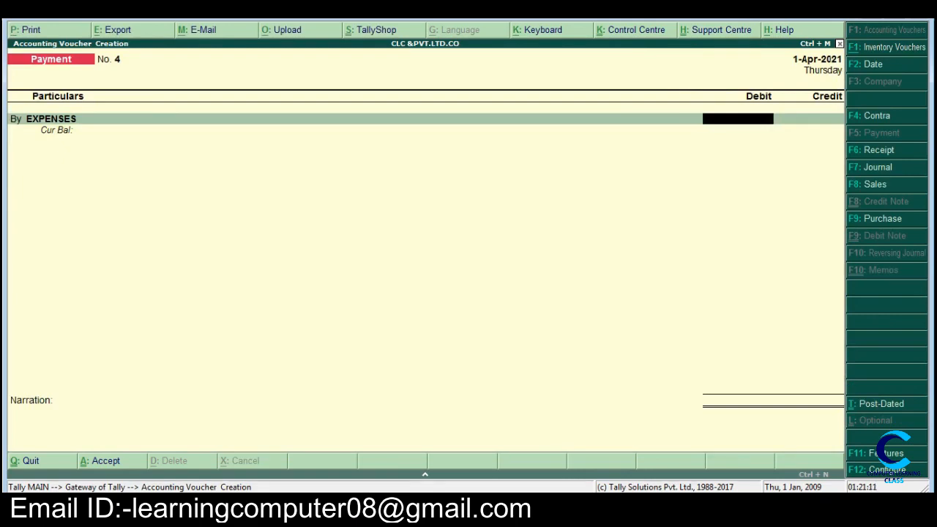
Step: Debit EXPENSES with 250, credit Cash for the same amount and save the payment voucher without a narration
type("250")
key("Return")
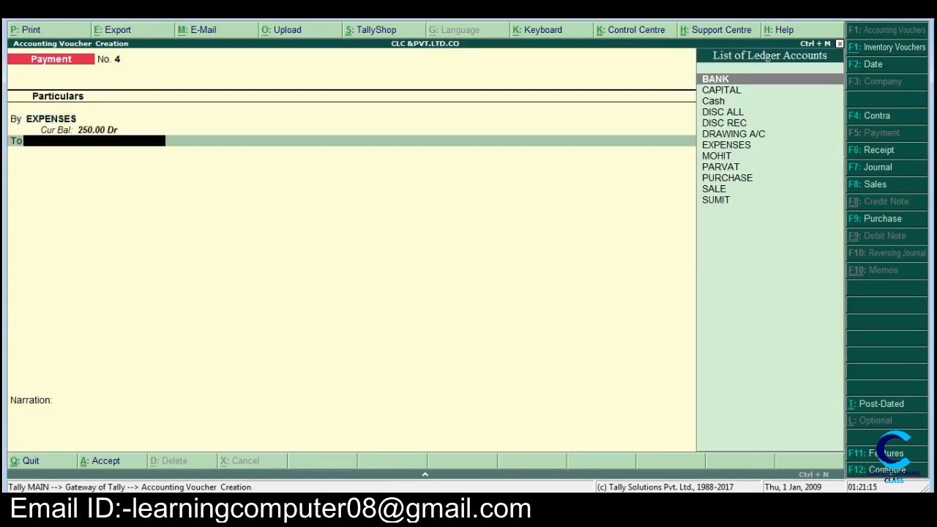
key("Down")
key("Down")
key("Return")
key("Return")
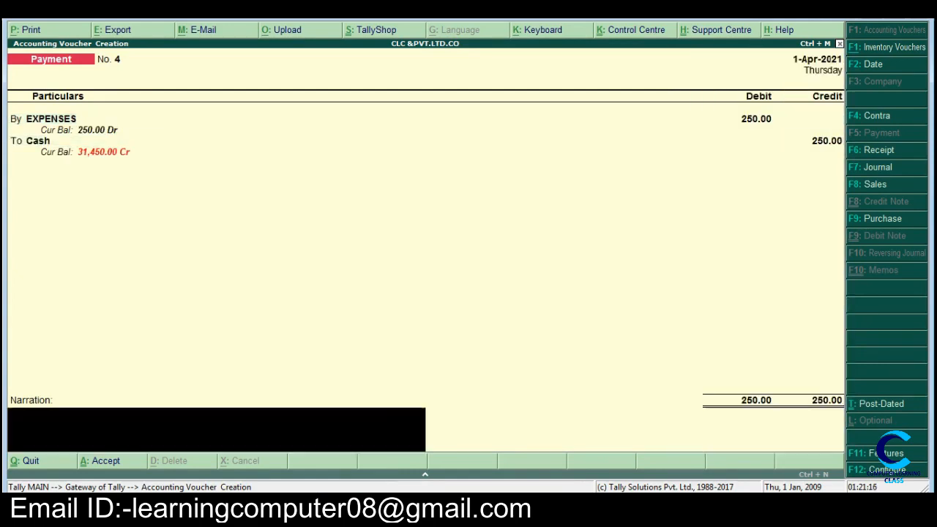
key("Return")
key("Return")
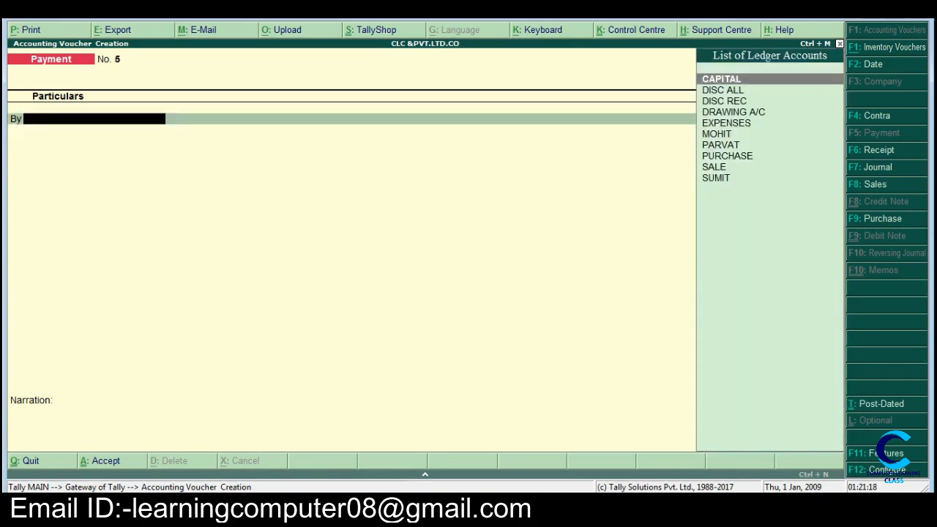
Step: Highlight item n, the sundry trade expenses, in yellow in Word and return to Tally
left_click(318, 511)
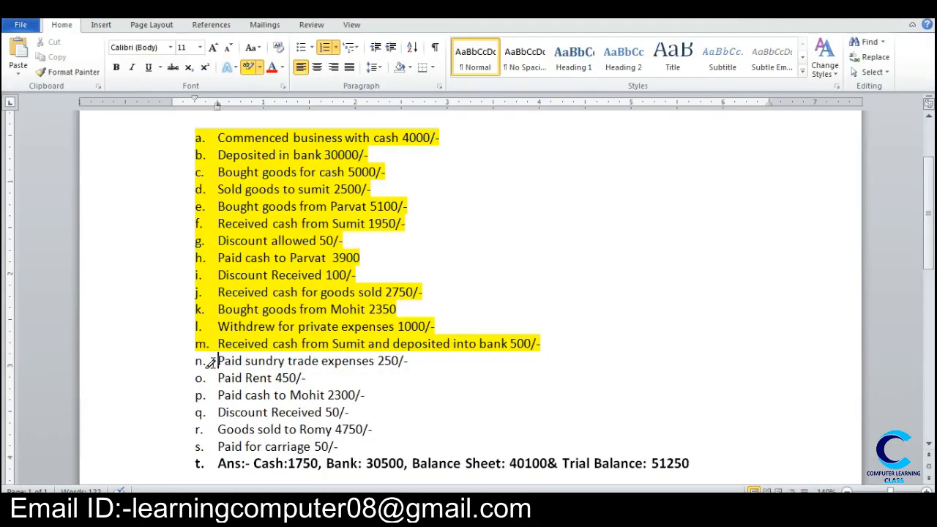
mouse_move(216, 361)
left_mouse_down()
mouse_move(413, 360)
mouse_move(218, 378)
left_mouse_up()
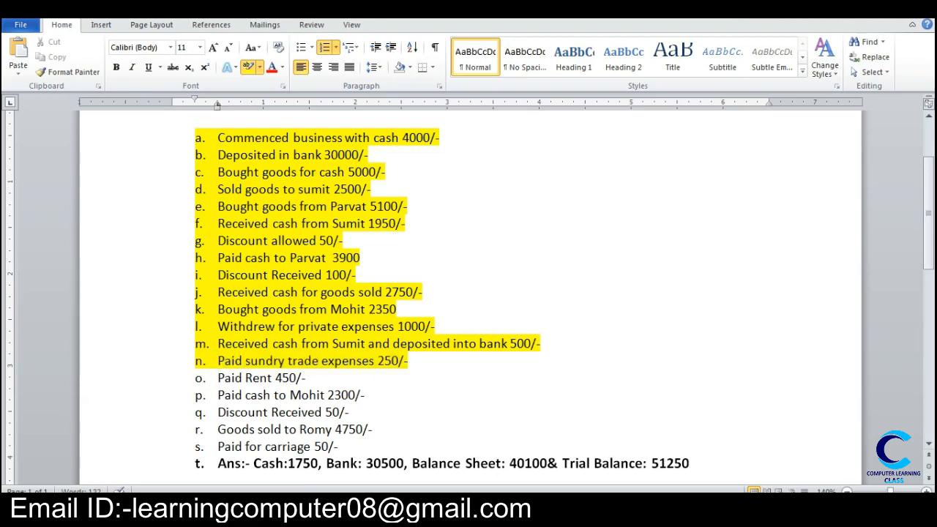
mouse_move(359, 513)
left_click(356, 482)
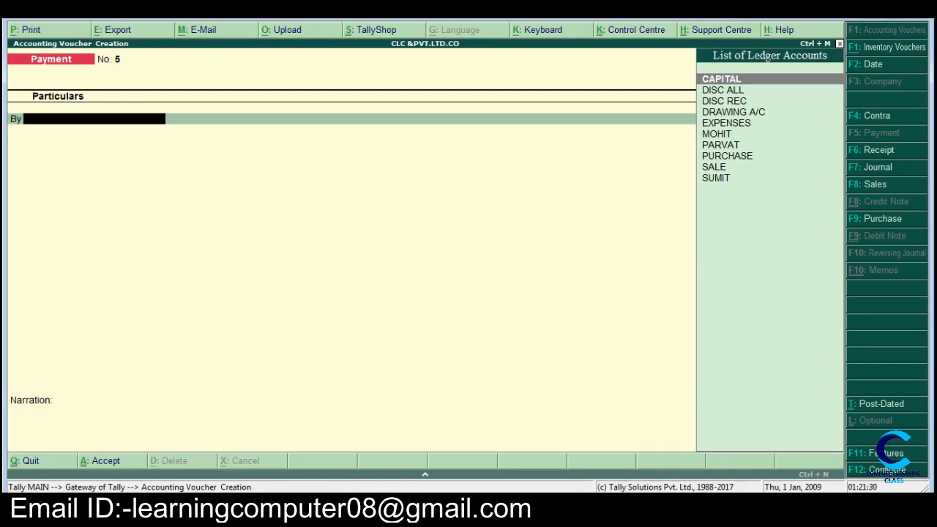
Step: Create a ledger named RENT under Indirect Expenses, keep inventory values and bank details set to No, and save it
key("alt+c")
type("RENT")
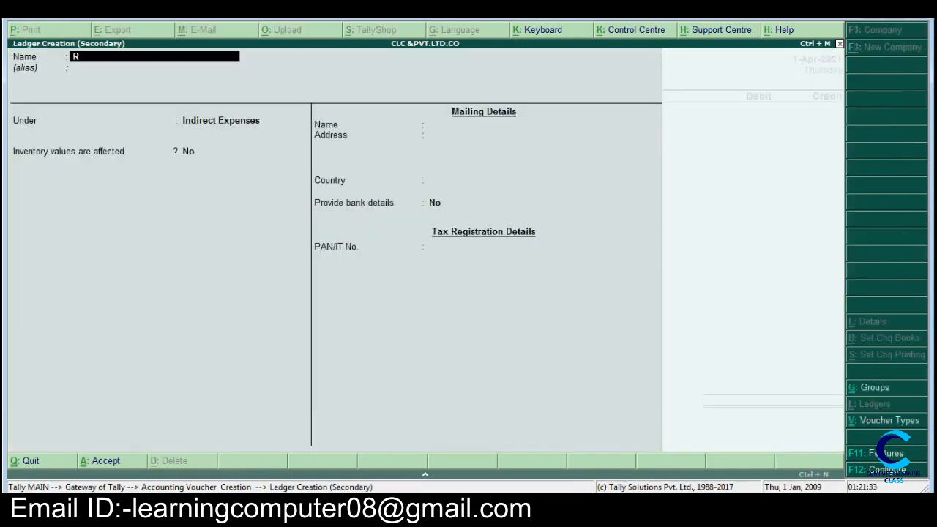
key("Return")
key("Return")
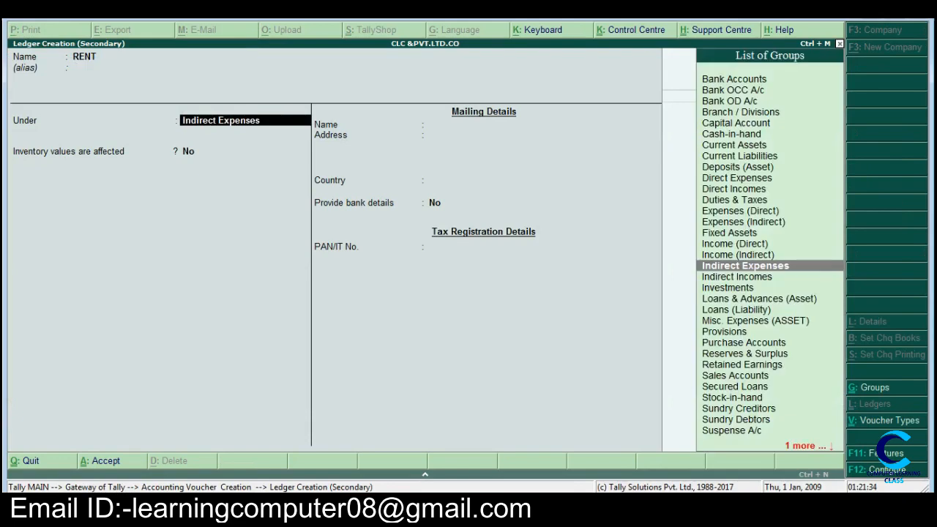
type("I")
key("Down")
key("Down")
key("Down")
key("Down")
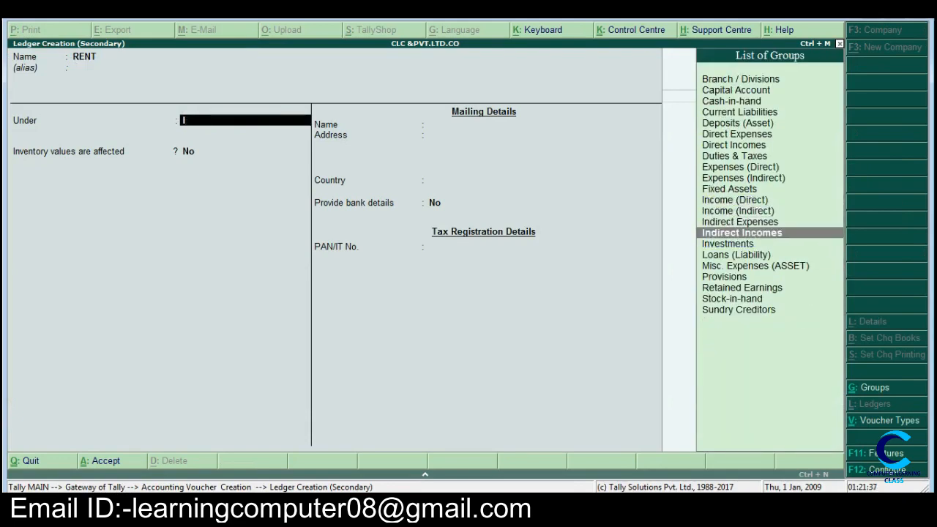
key("Up")
key("Return")
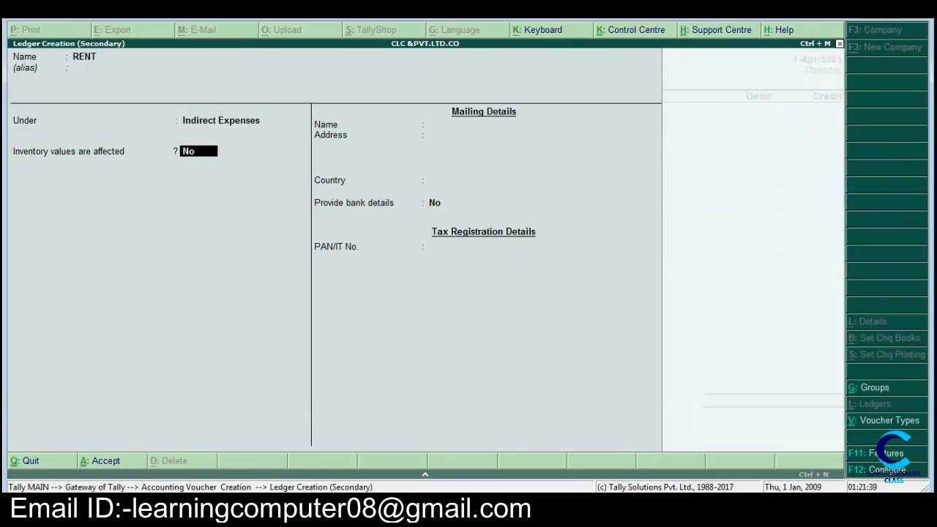
key("Return")
key("Return")
key("Return")
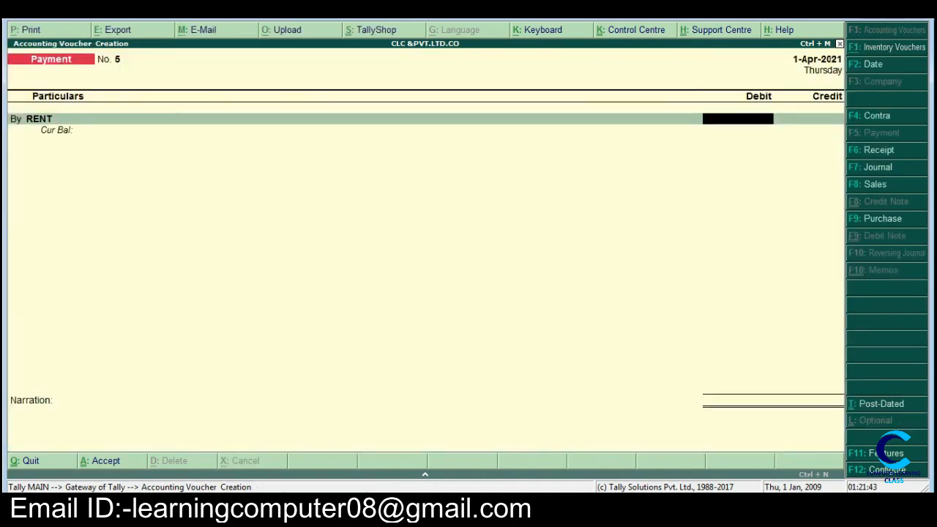
Step: Check the rent amount in the Word list, debit RENT with 450 against Cash and save the payment voucher
key("alt+Tab")
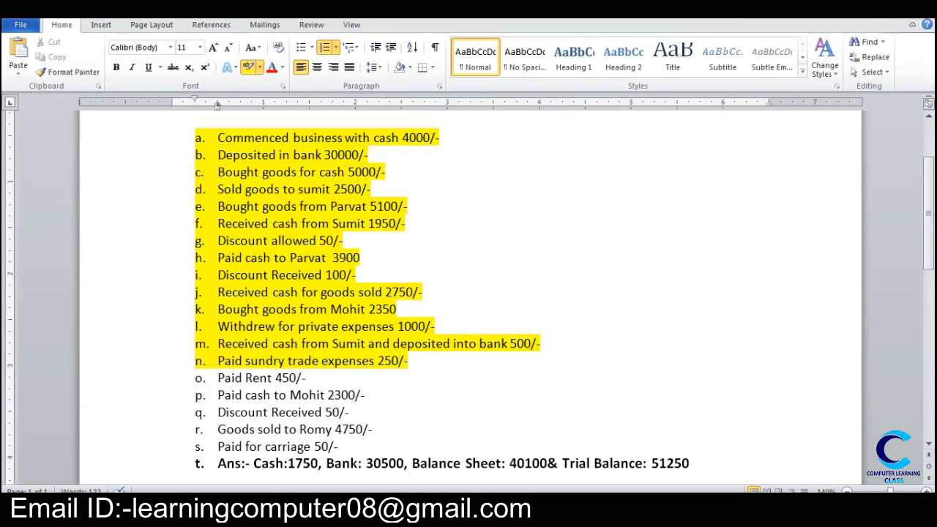
key("alt+Tab")
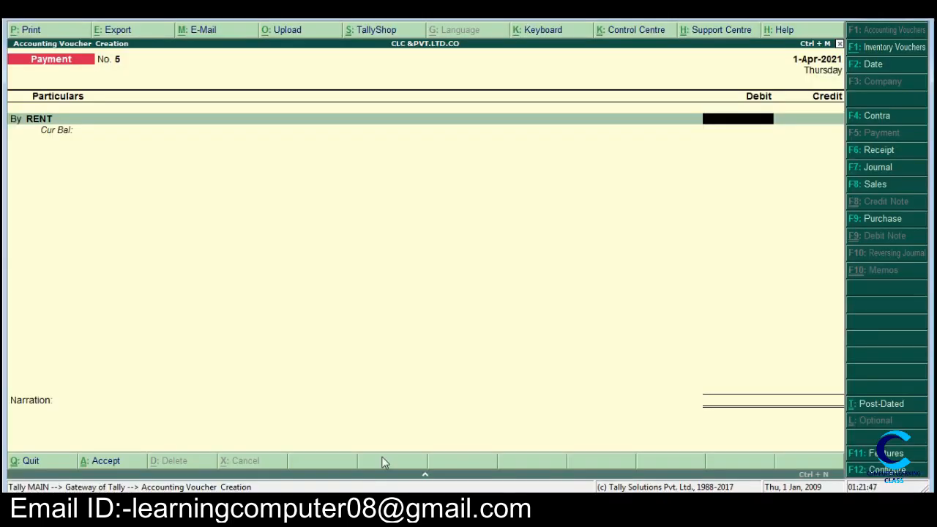
type("450")
key("Return")
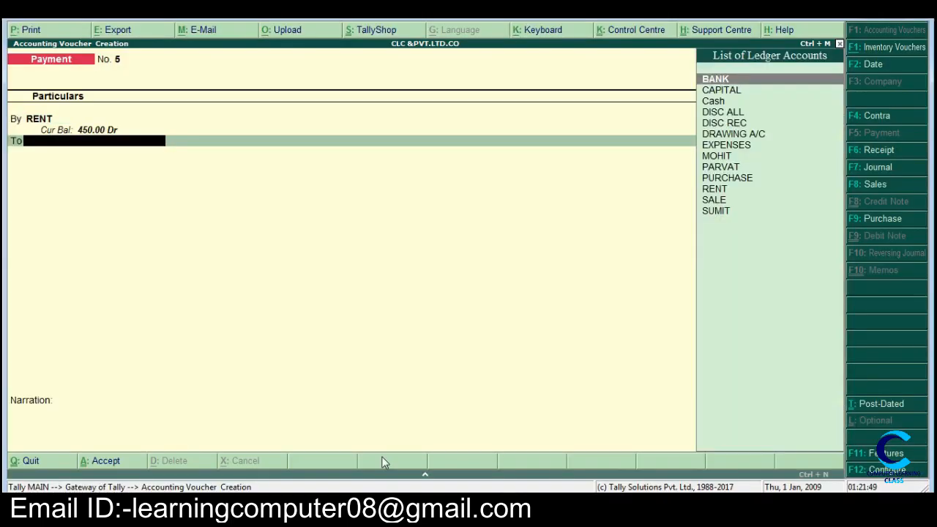
key("Down")
key("Down")
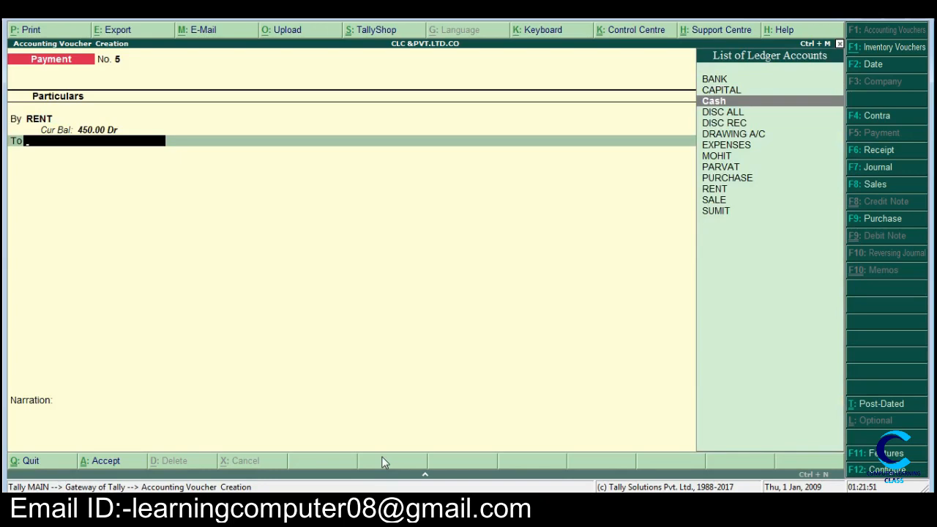
key("Return")
key("Return")
key("Return")
key("Return")
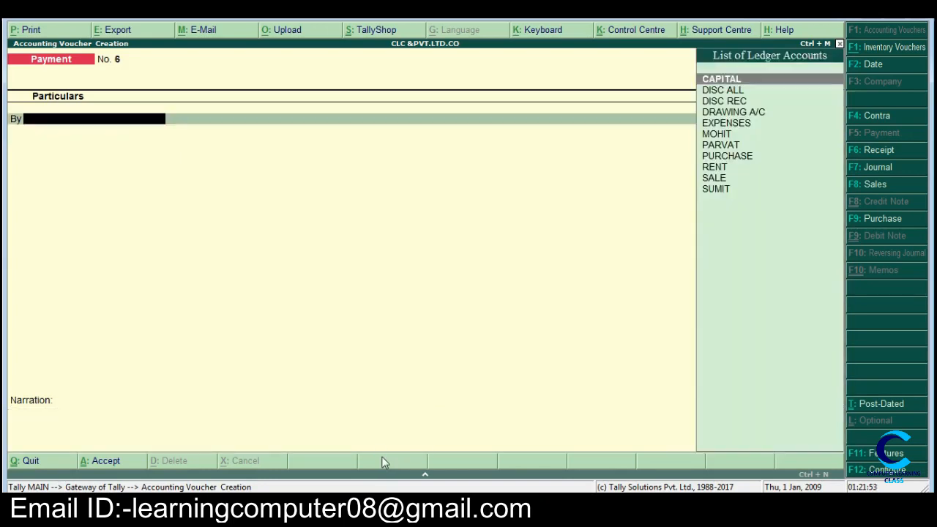
Step: Highlight item o, the rent payment, in yellow in Word and return to Tally
left_click(319, 506)
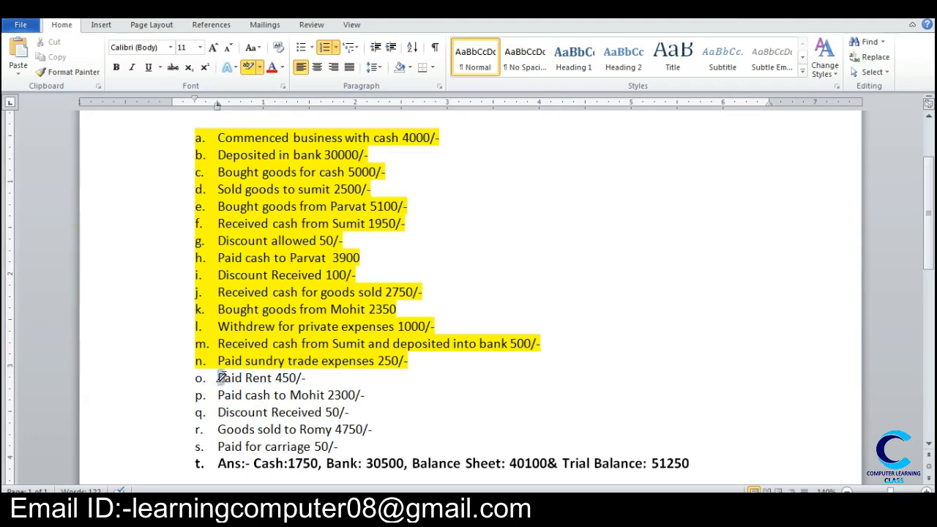
left_click_drag(219, 378, 318, 373)
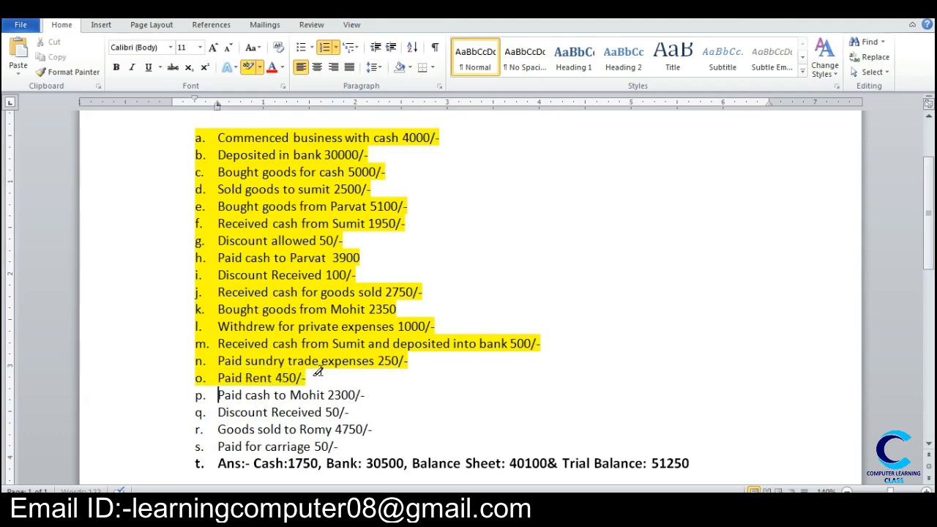
left_click(386, 506)
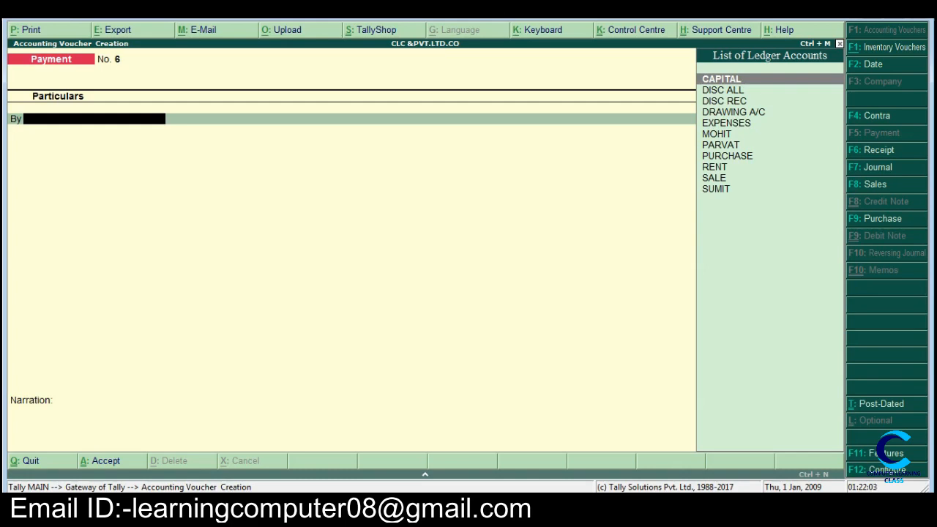
Step: Debit the supplier's ledger for item p with 2300 in the new payment voucher, checking the amount in the Word list
type("M")
key("Return")
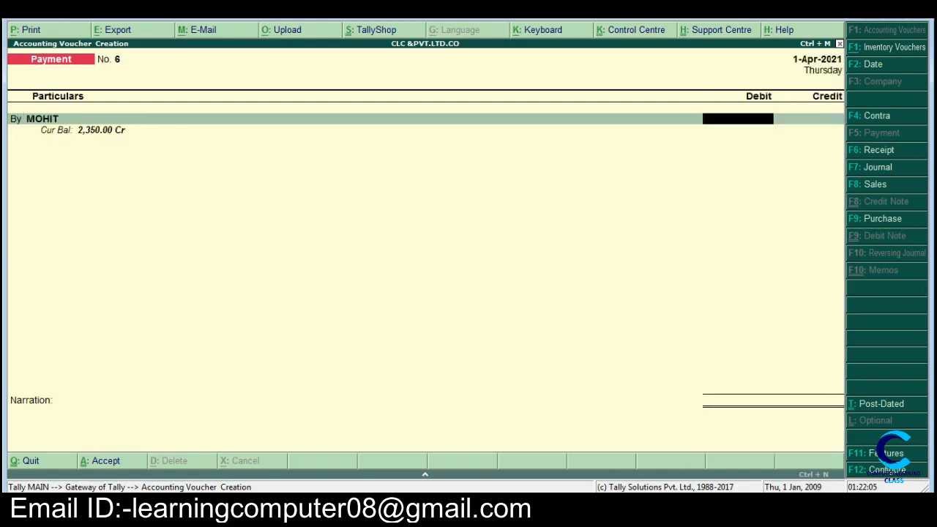
key("alt+Tab")
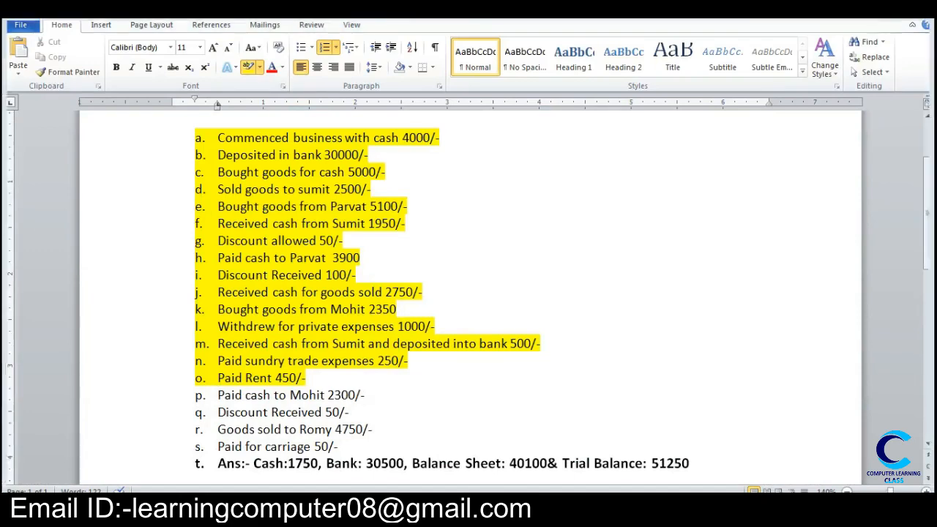
key("alt+Tab")
key("alt+Tab")
key("alt+Tab")
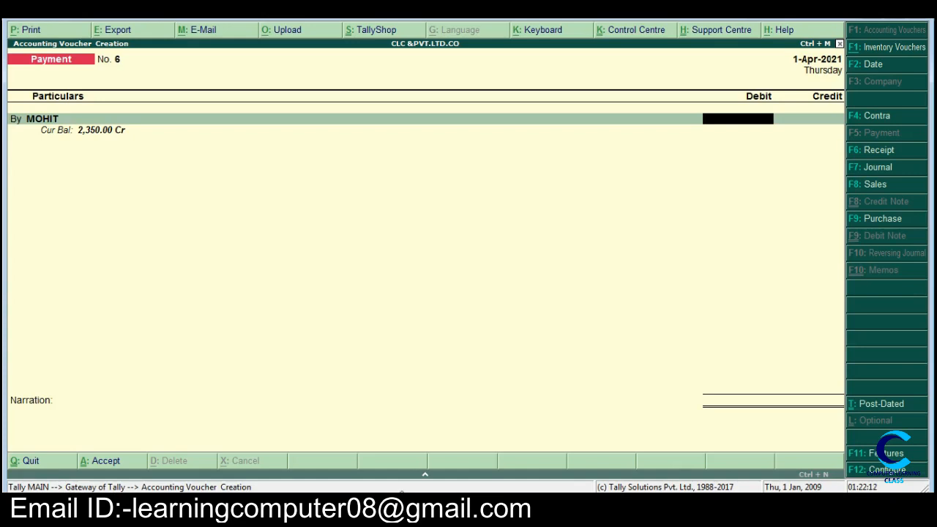
type("2300")
key("Return")
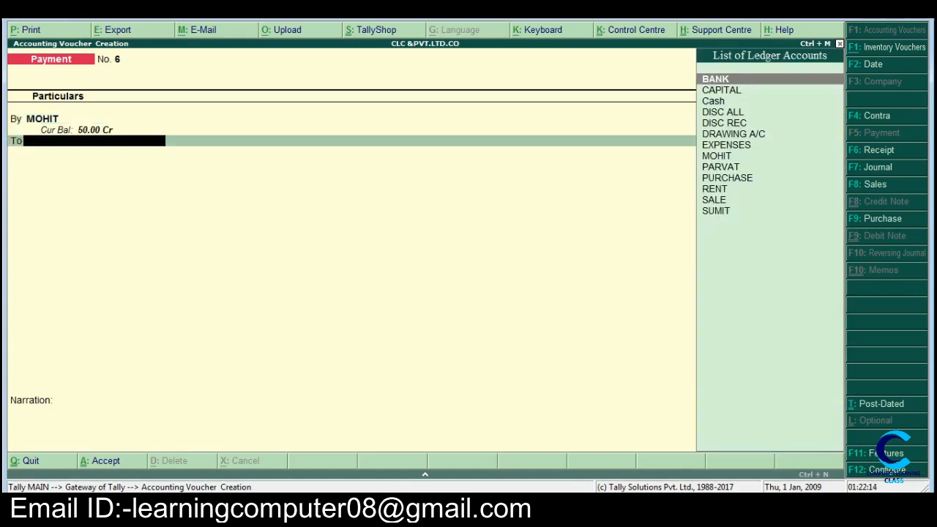
Step: Credit Cash with the full amount and save the supplier payment voucher without a narration
key("Down")
key("Down")
key("Return")
key("Return")
key("Return")
key("Return")
key("Return")
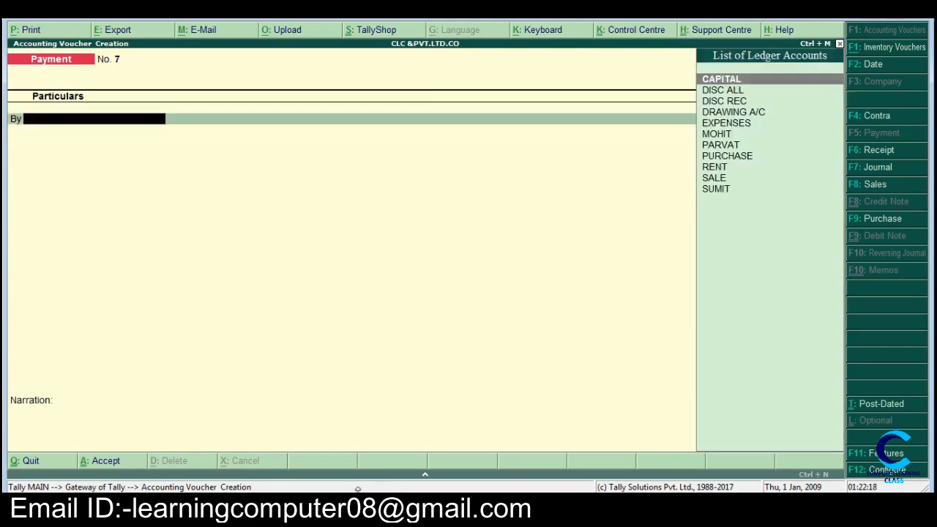
Step: Check the received discount in the Word list, reopen payment voucher No. 6 and set the supplier's debit to 2,350
key("alt+Tab")
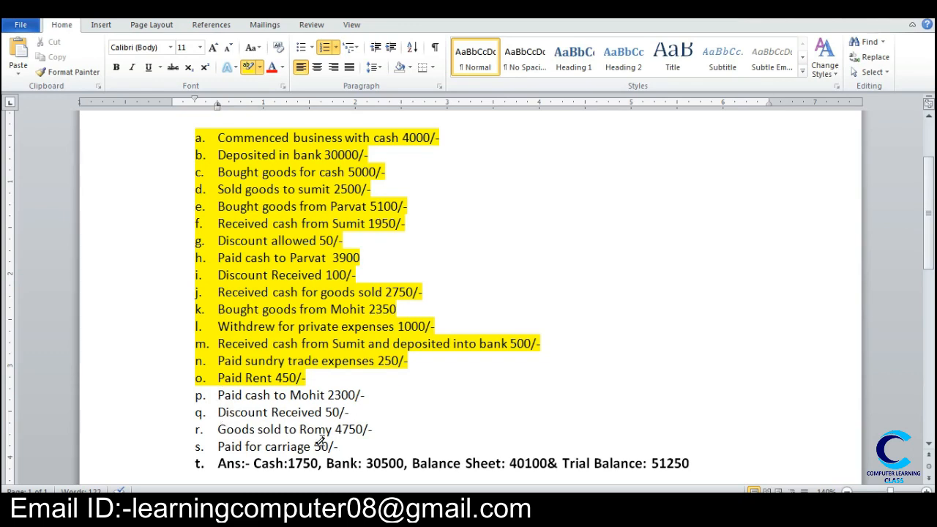
key("alt+Tab")
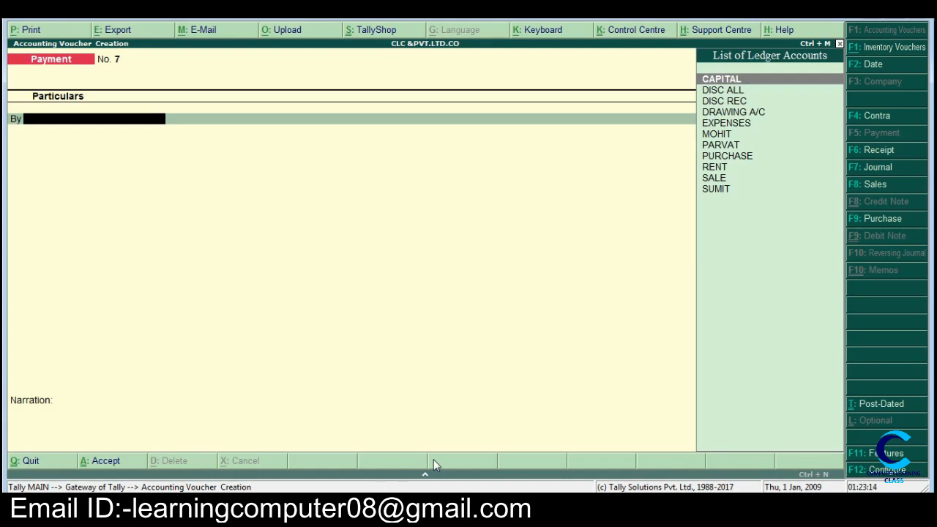
key("Page_Up")
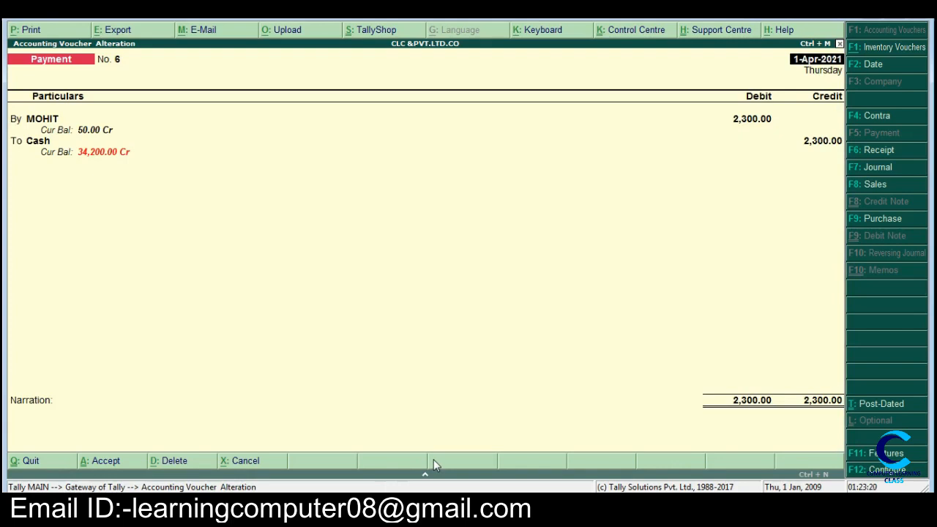
key("Return")
key("Return")
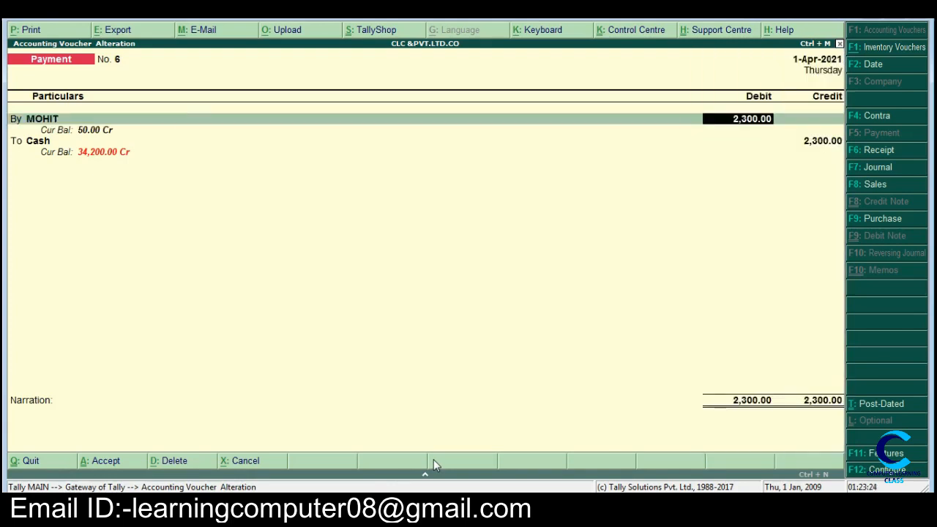
type("2,35")
type("0")
key("Return")
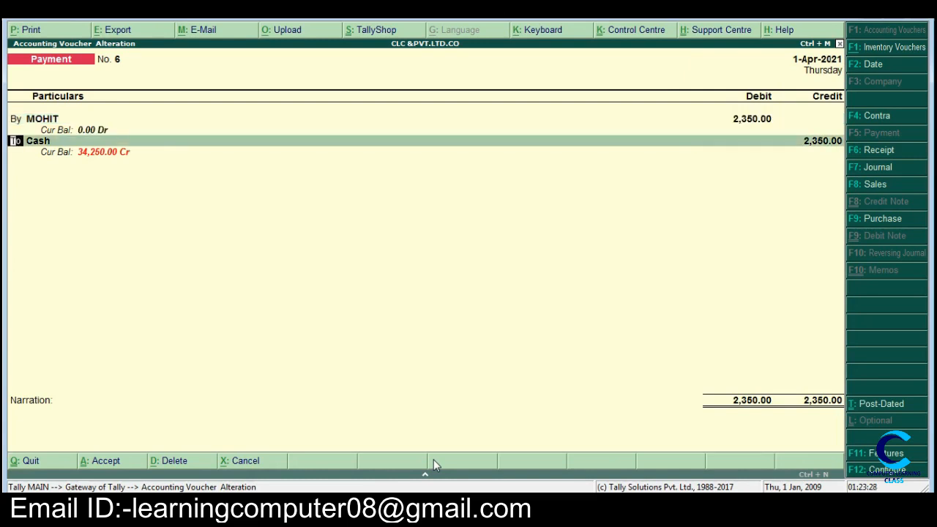
Step: Replace the Cash credit line with the DISC ALL ledger and set its credit amount to 50
key("Return")
type("D")
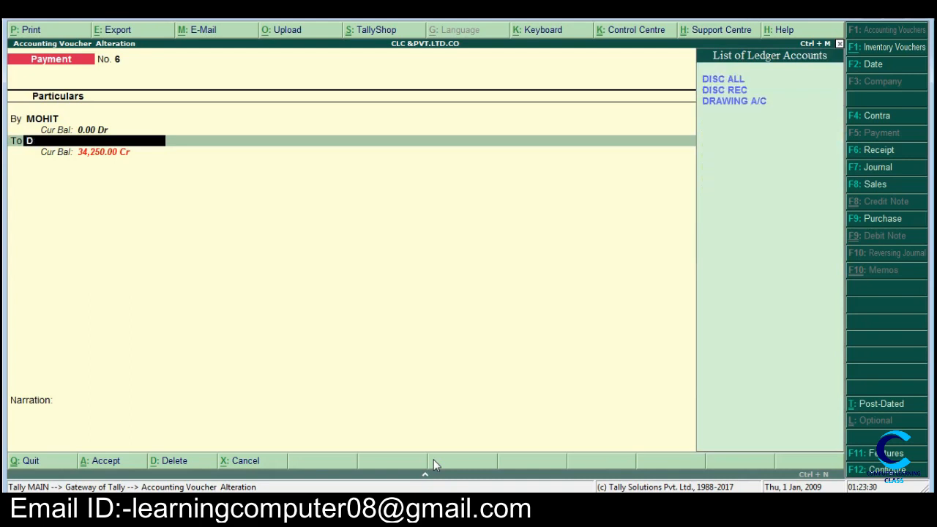
key("Down")
key("Up")
key("Return")
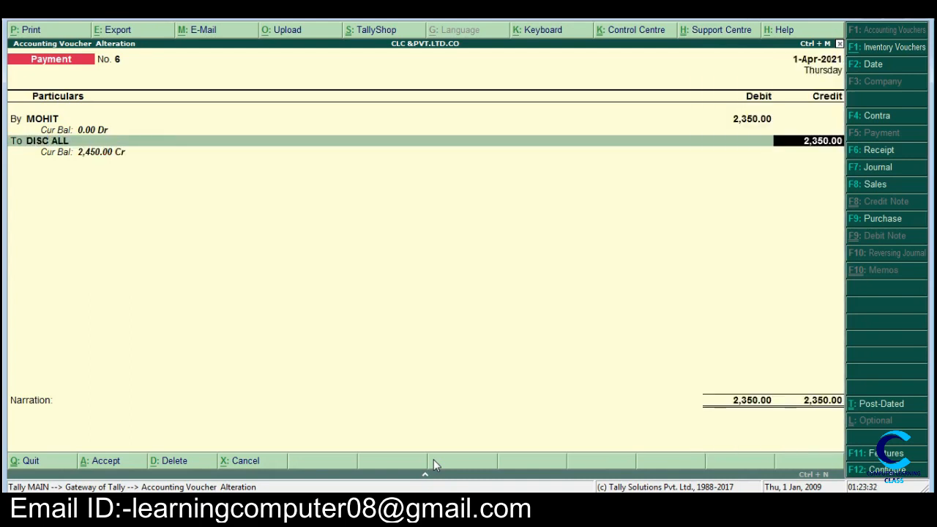
type("50")
key("Return")
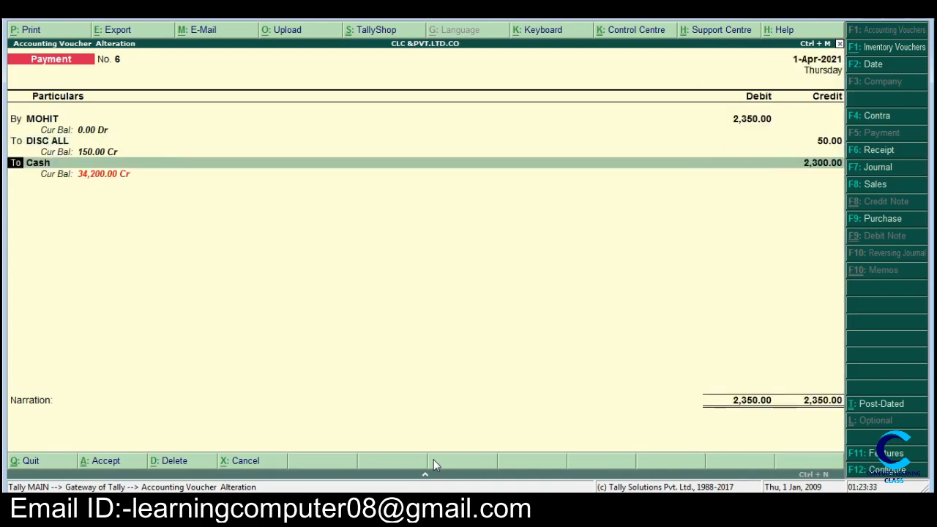
Step: Credit the remaining 2,300 to Cash and save the altered payment voucher without a narration
key("Return")
key("Return")
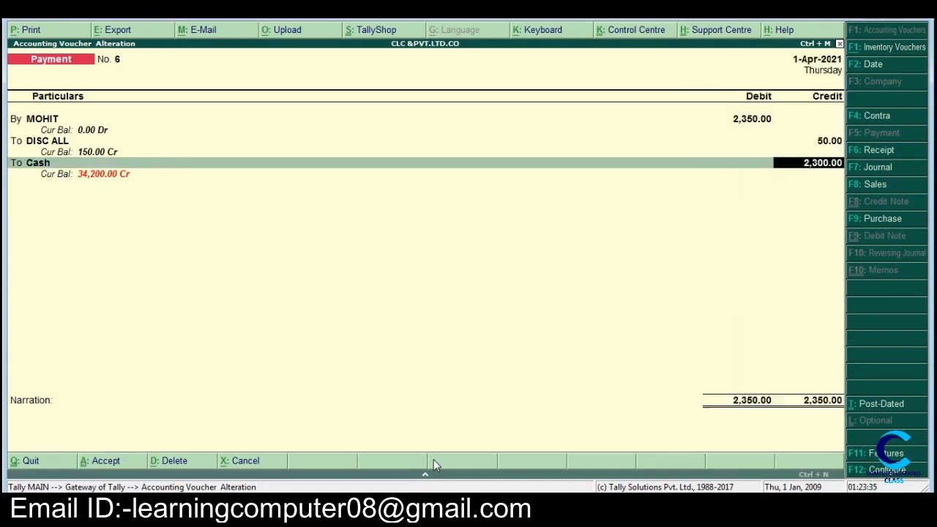
key("Return")
key("Return")
key("Return")
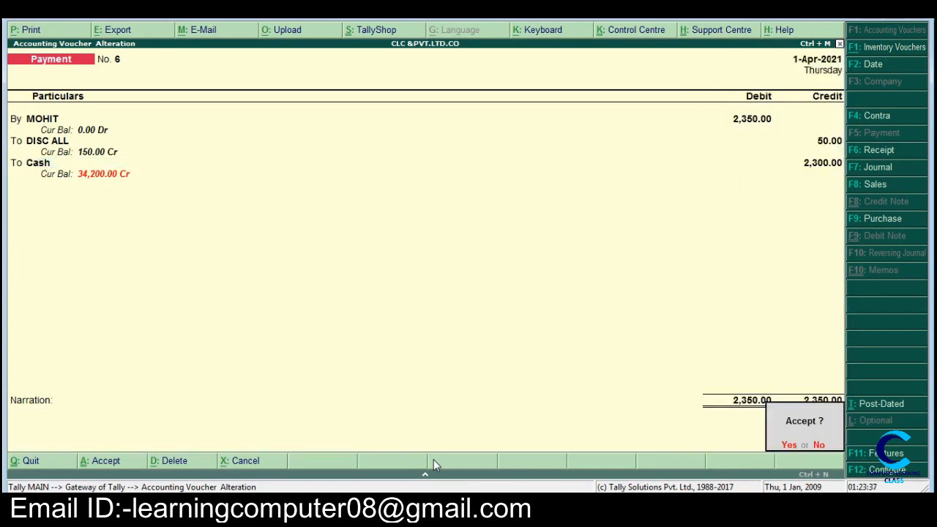
key("Return")
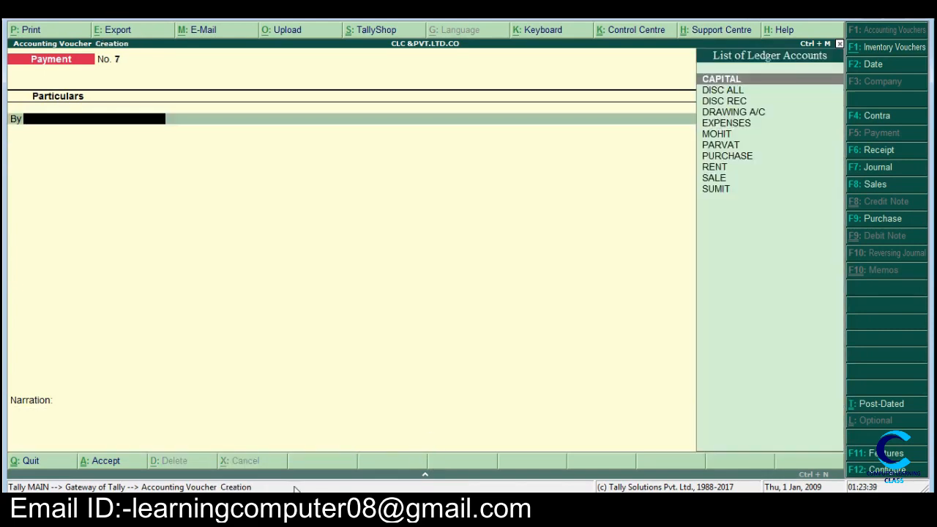
Step: Highlight the 2300 cash payment and 50 discount received entries (items p and q) in Word, then return to Tally
key("alt+Tab")
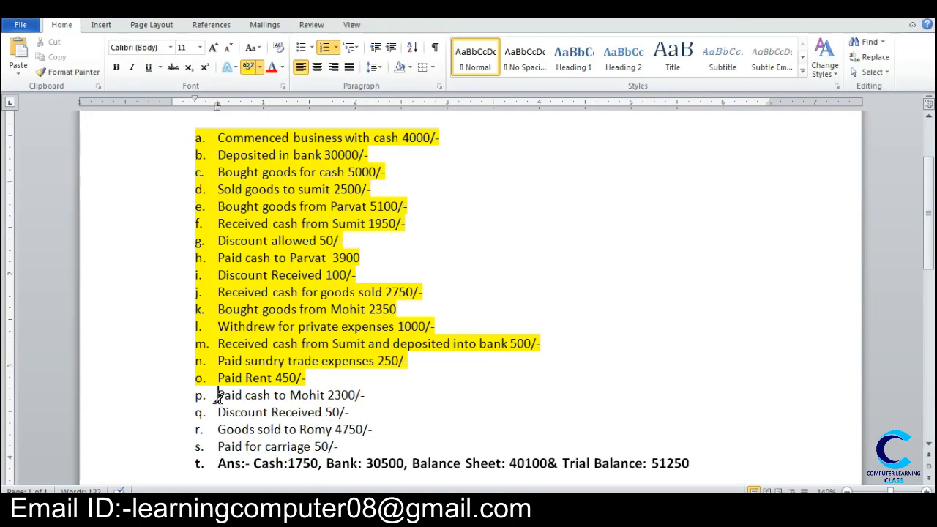
mouse_move(210, 396)
left_mouse_down()
mouse_move(310, 398)
mouse_move(359, 414)
left_mouse_up()
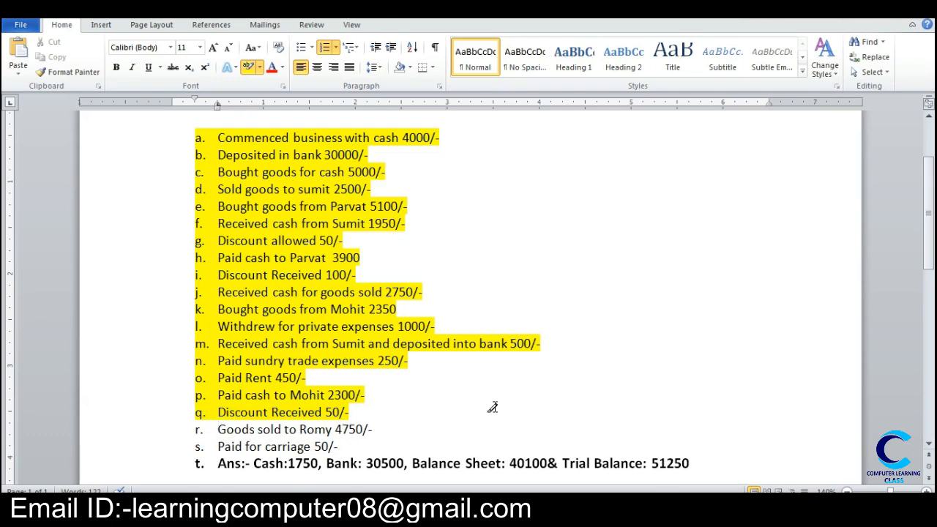
key("alt+Tab")
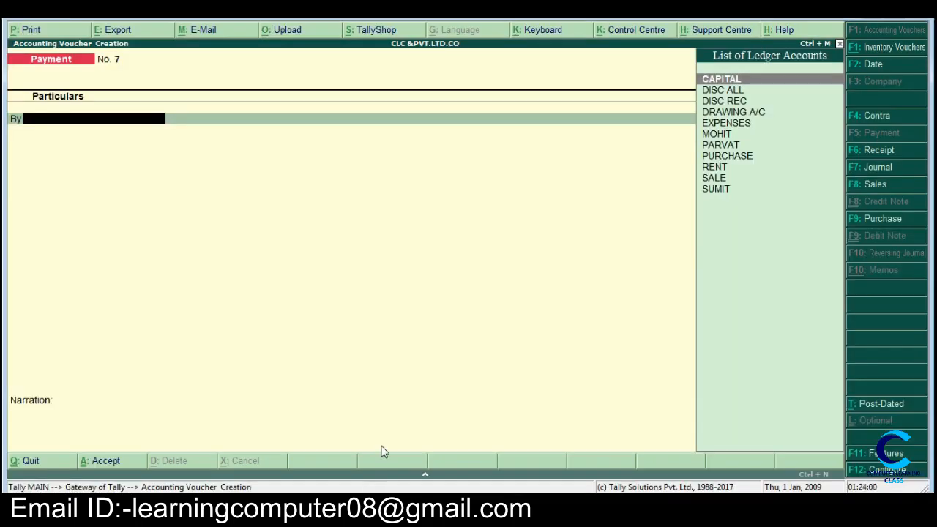
Step: Start a sales voucher without a reference number and begin a new ledger with the name of the customer in item r
key("F8")
key("ctrl+v")
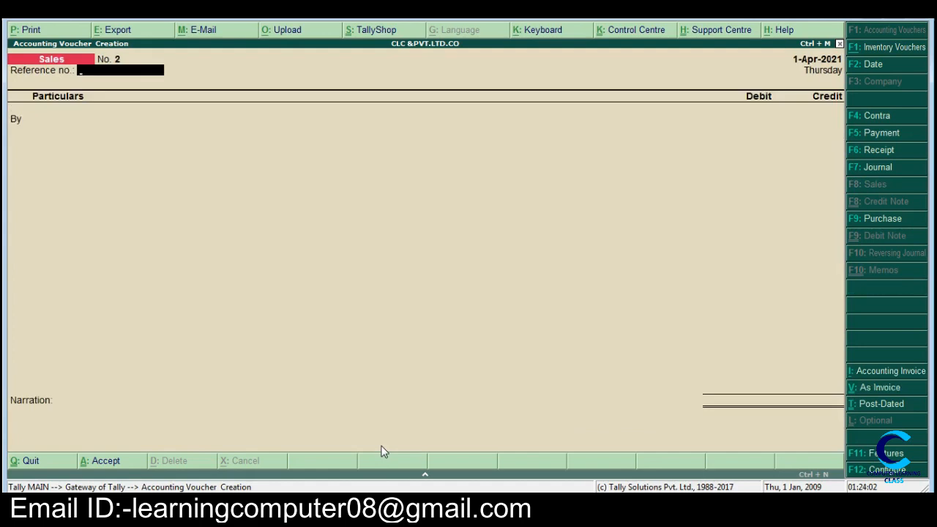
key("Return")
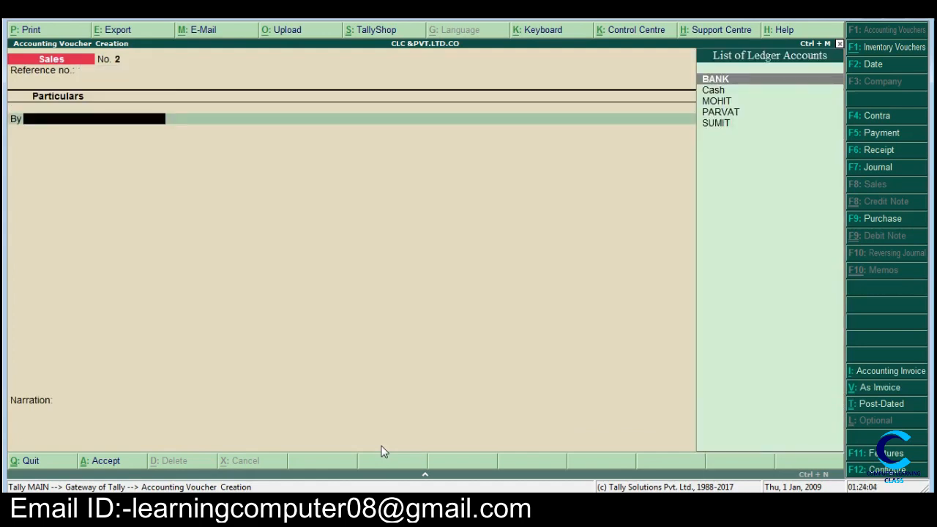
key("alt+c")
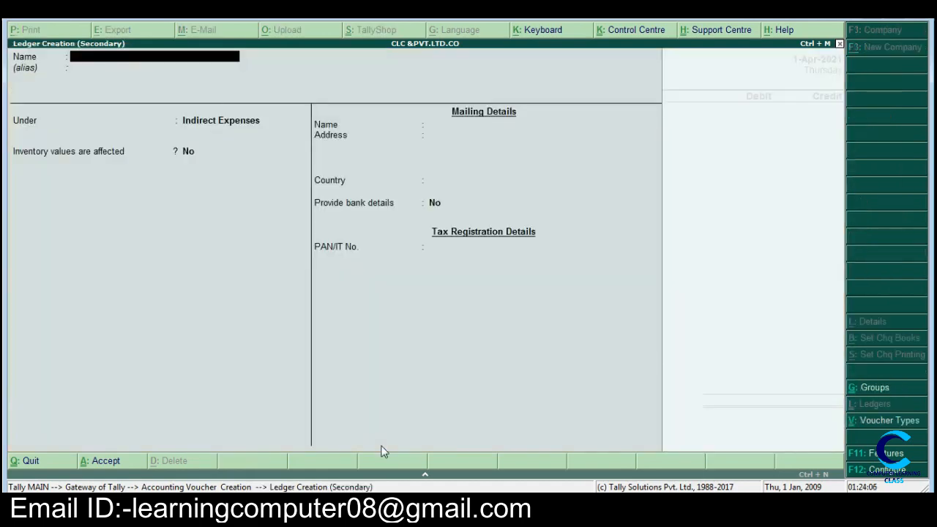
type("ROMI")
key("Return")
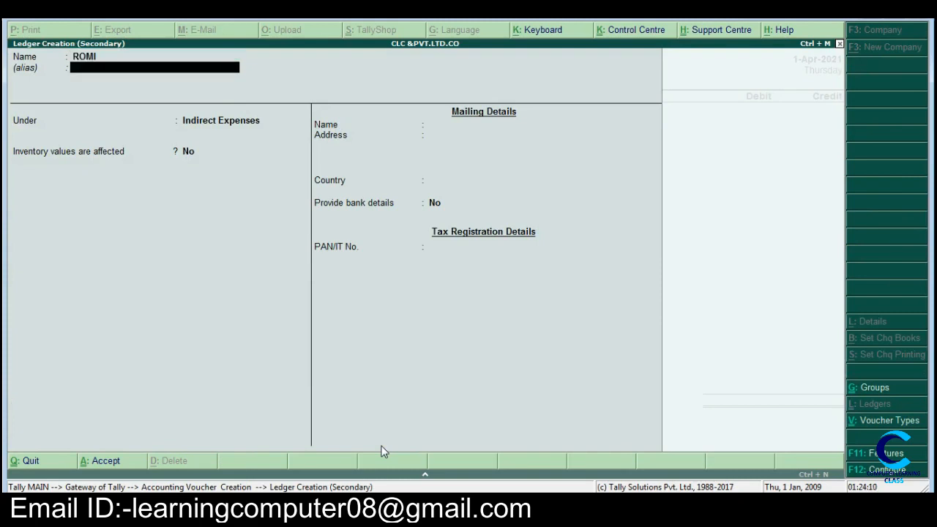
Step: Put the new customer ledger under Sundry Debtors and save it with the default mailing details
key("Return")
type("S")
key("Down")
key("Down")
key("Down")
key("Down")
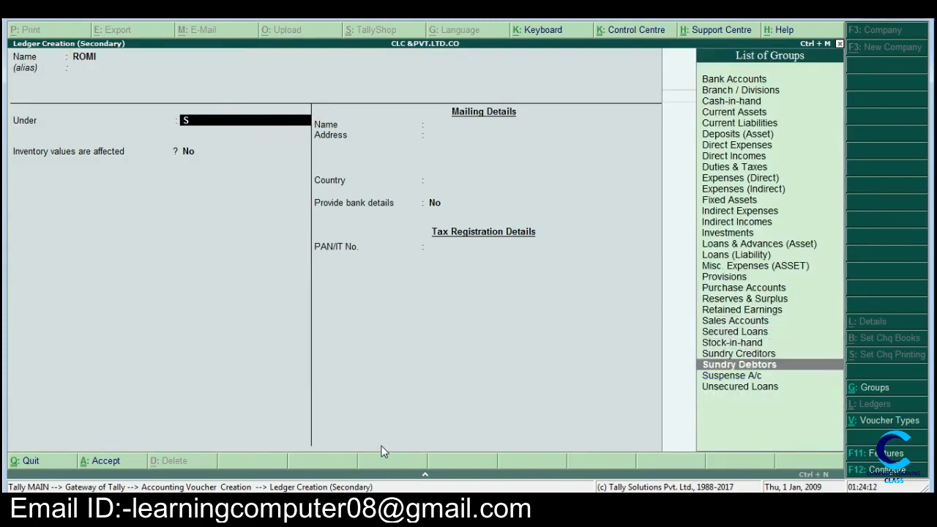
key("Return")
key("Return")
key("Return")
key("Return")
key("Return")
key("Return")
key("Return")
key("Return")
key("Return")
key("Return")
key("Return")
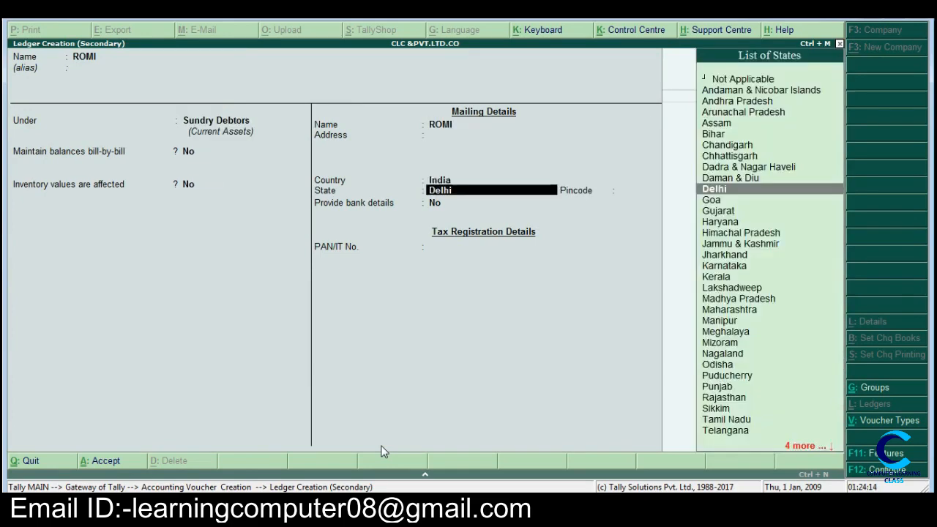
key("Return")
key("Return")
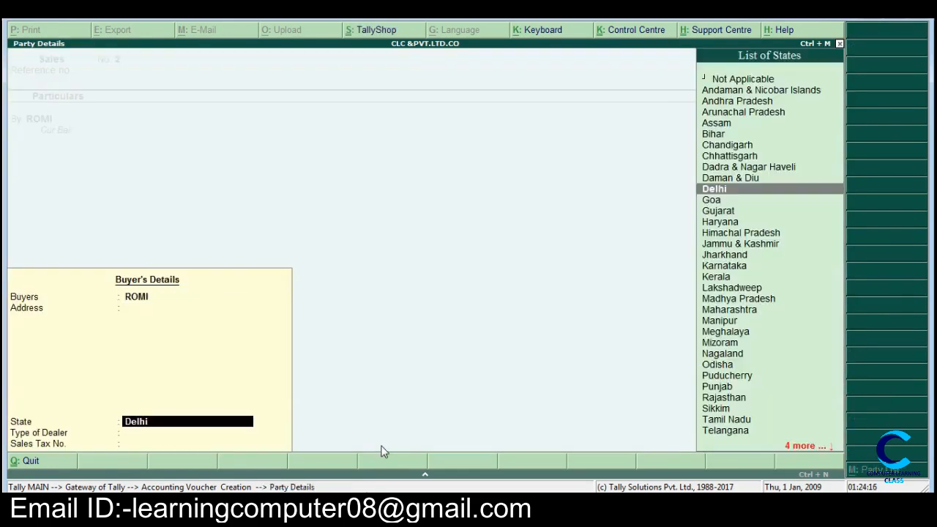
Step: Accept the default buyer's details, check the goods sold amount in Word, and debit the customer 4750 in the sales voucher
key("Return")
key("Return")
key("Return")
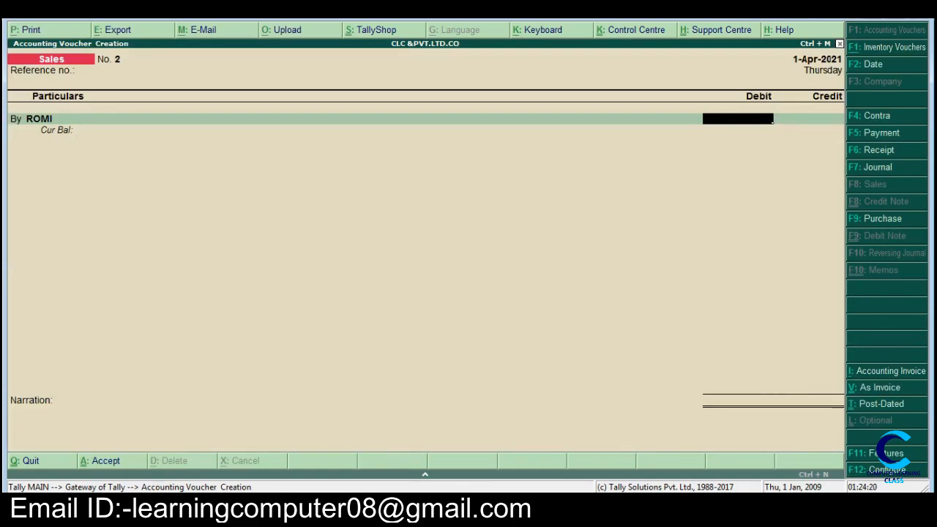
left_click(384, 512)
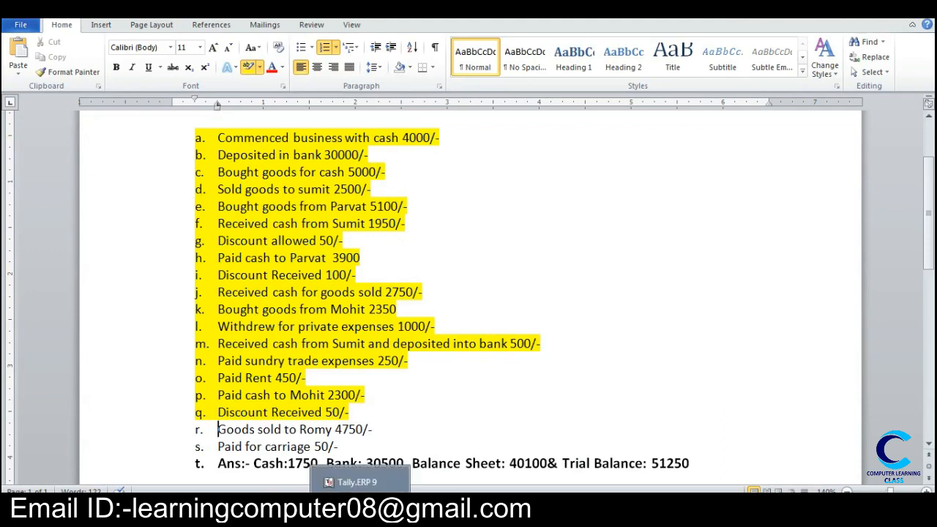
left_click(360, 513)
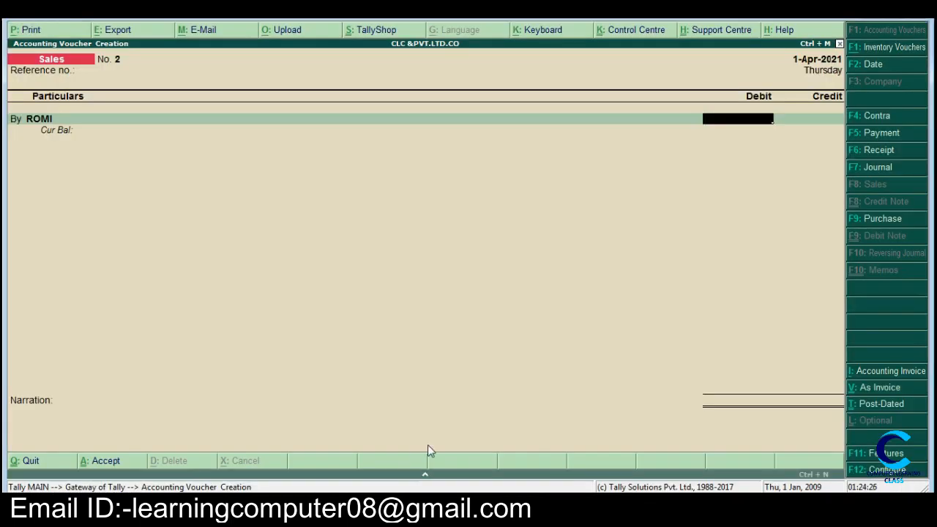
type("4750")
key("Return")
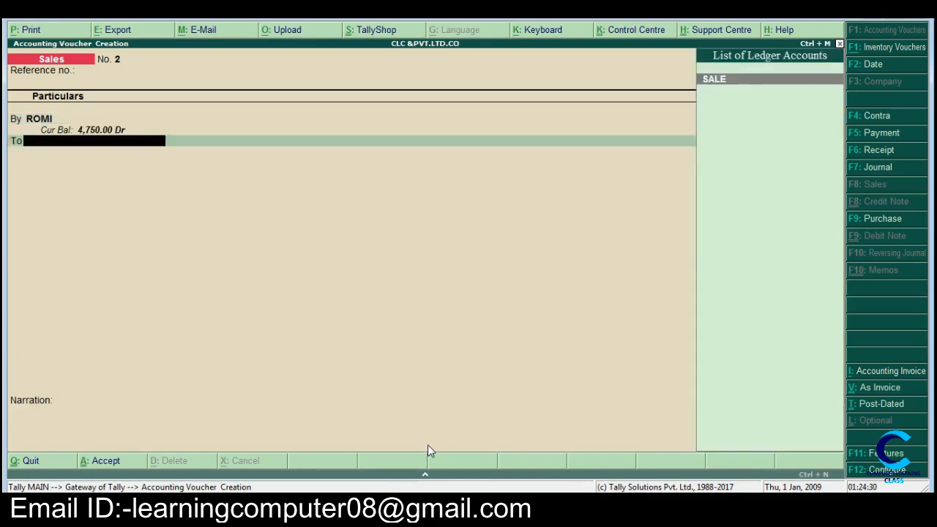
Step: Credit SALE with the full amount, save the sales voucher without a narration, and highlight the goods sold entry (item r) in Word
key("Return")
key("Return")
key("Return")
key("Return")
key("Return")
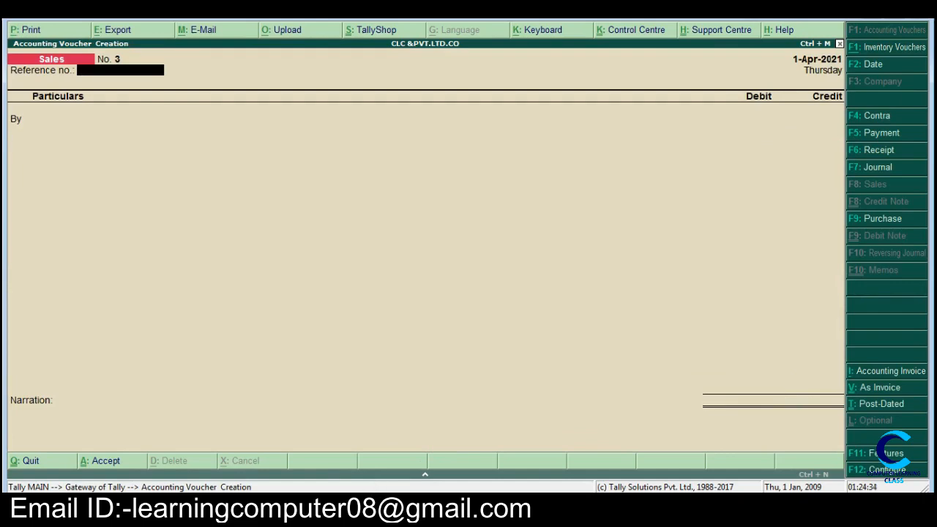
key("alt+Tab")
left_click_drag(218, 434, 373, 432)
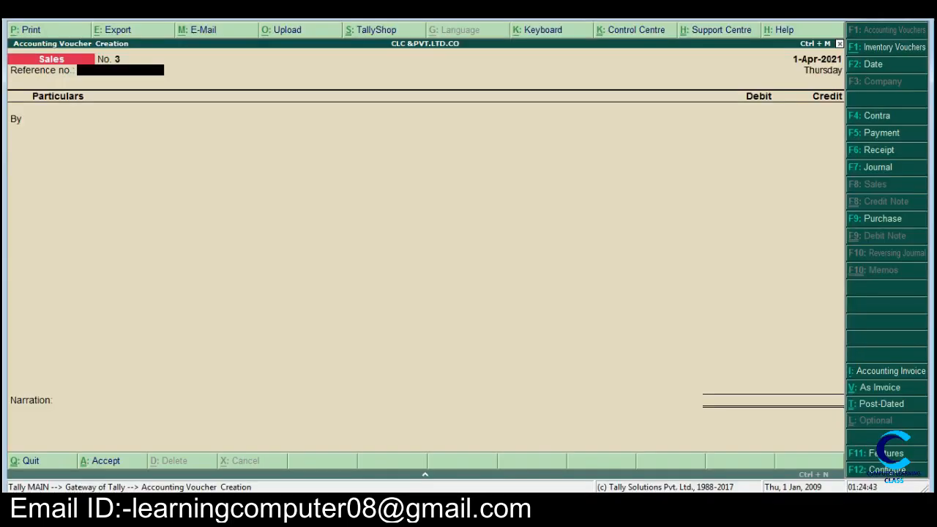
Step: Start a payment voucher in Tally and begin a new ledger named CARRIAGE
key("F5")
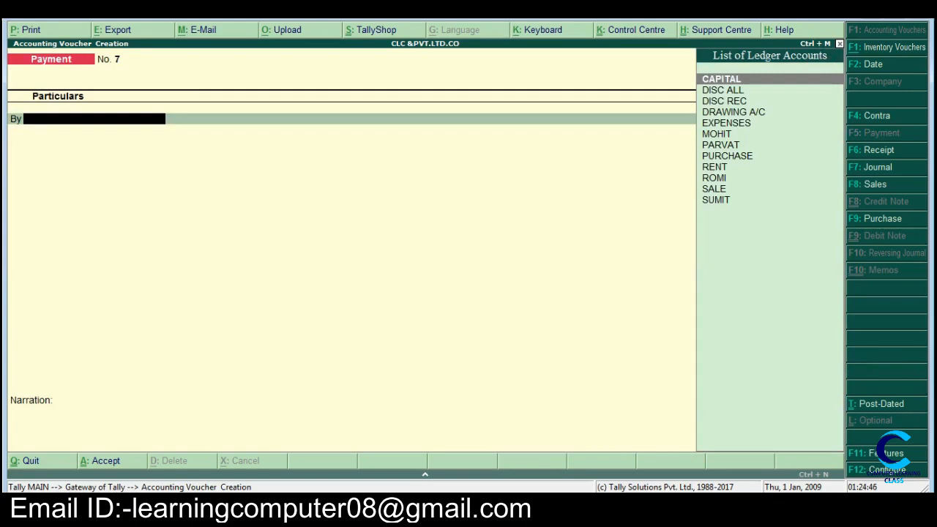
key("alt+c")
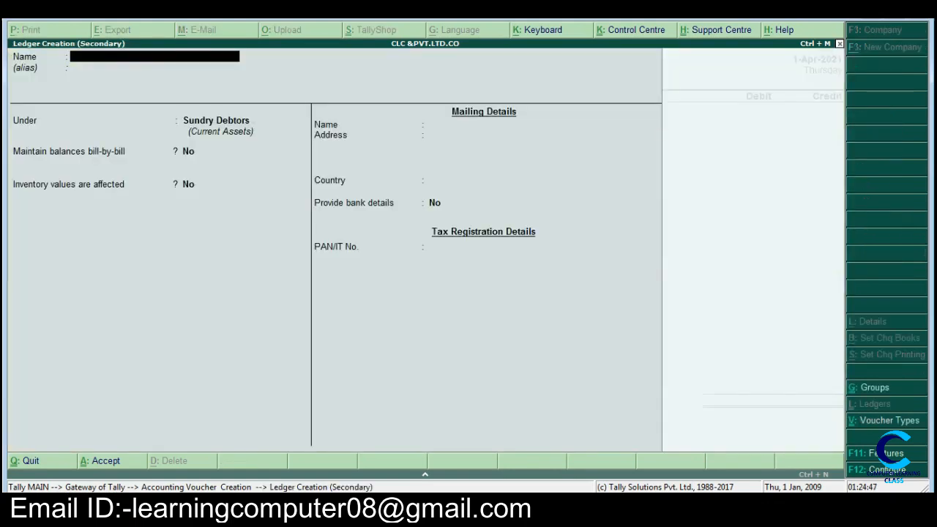
type("C")
type("ARRIAGE")
key("Return")
key("Return")
Step: Put the CARRIAGE ledger under Indirect Expenses and save it with the remaining defaults
type("I")
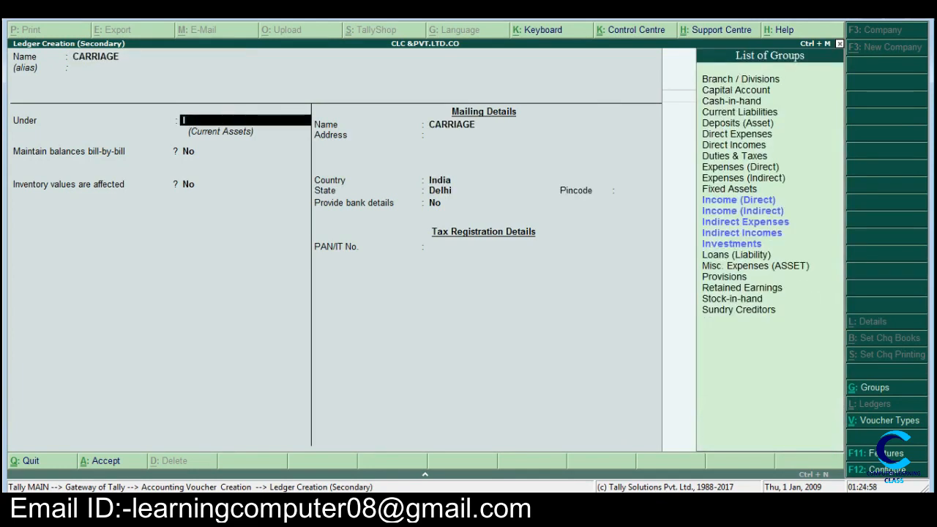
key("Down")
key("Down")
key("Return")
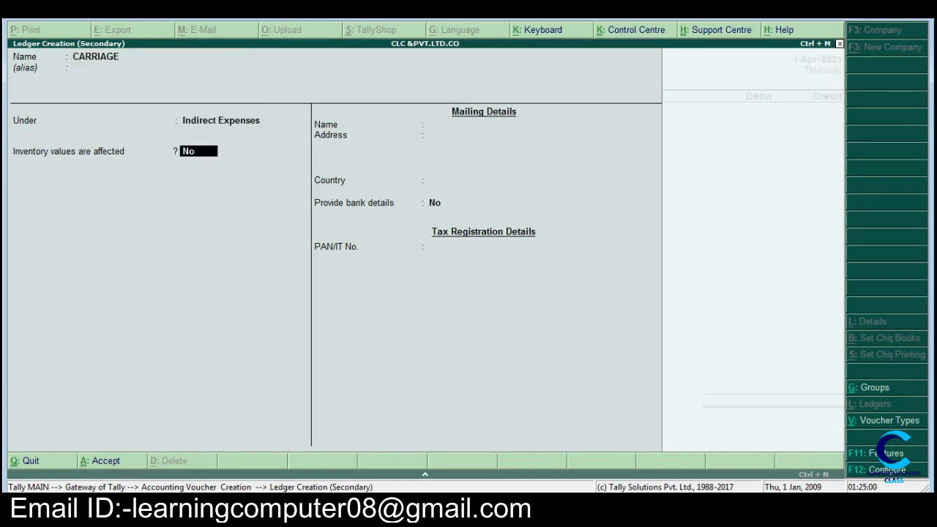
key("Return")
key("Return")
key("Return")
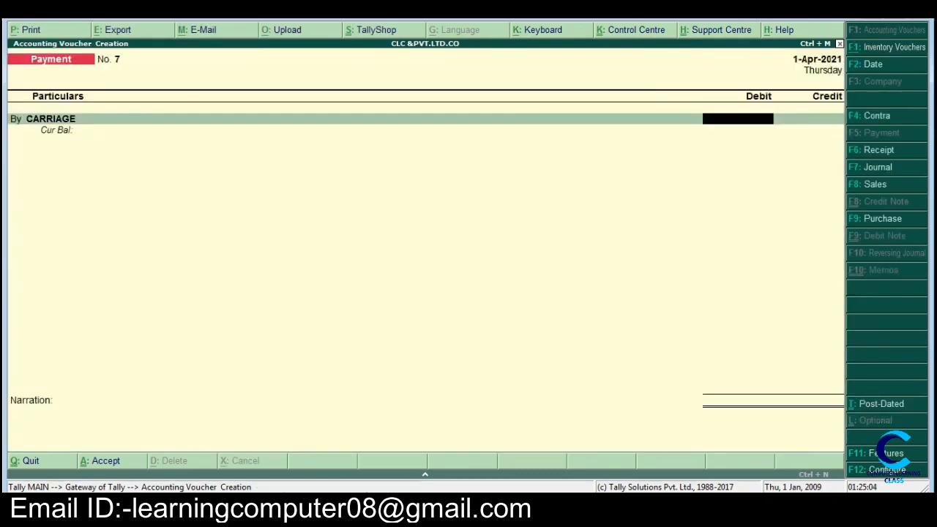
Step: Check the carriage amount in the Word list and debit CARRIAGE 50 in the payment voucher
key("alt+Tab")
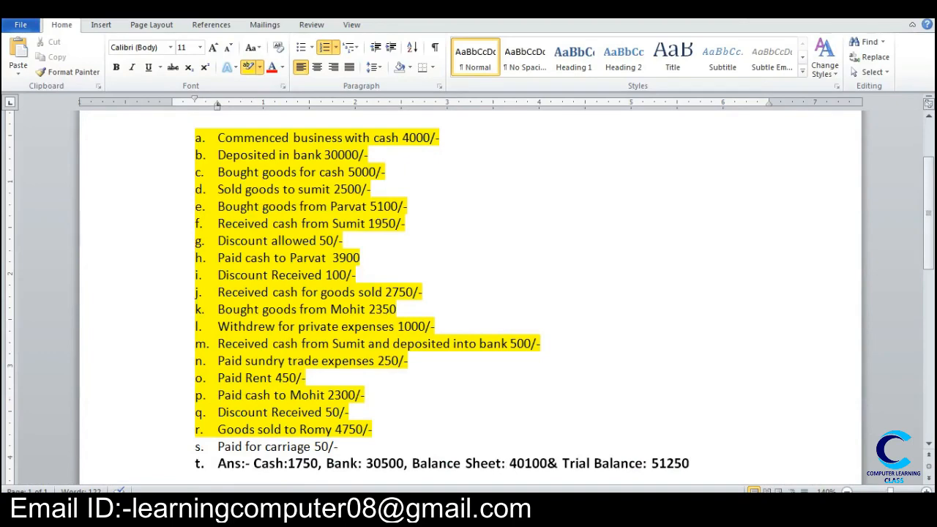
key("alt+Tab")
key("alt+Tab")
key("alt+Tab")
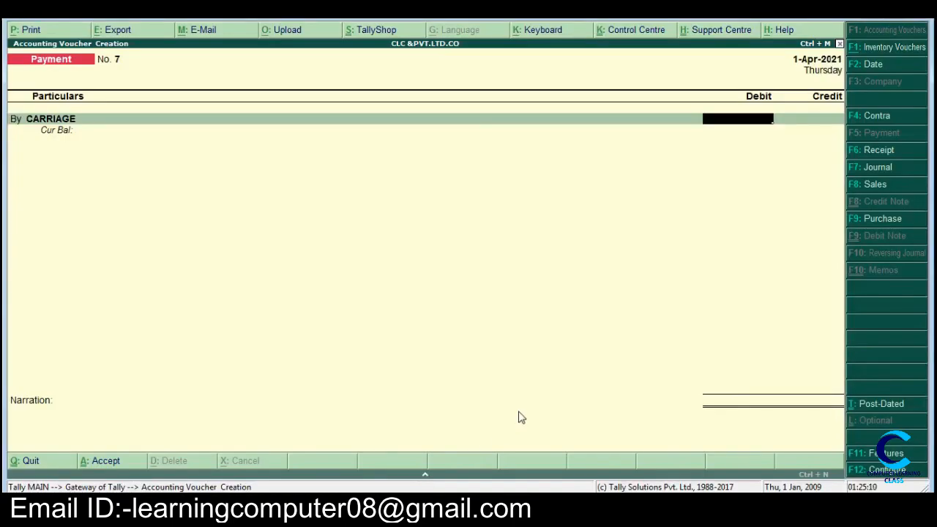
type("50")
key("Return")
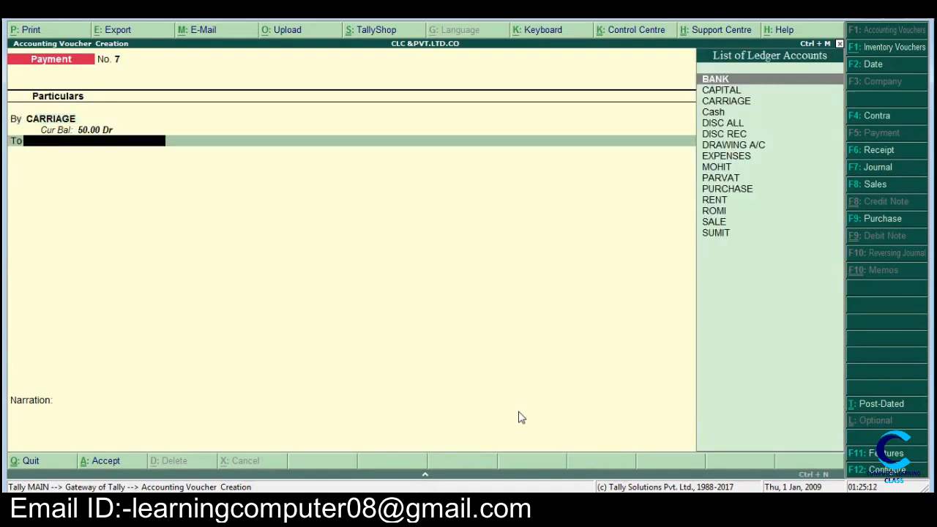
Step: Credit Cash with the full carriage amount and save the payment voucher without a narration
key("Down")
key("Down")
key("Down")
key("Return")
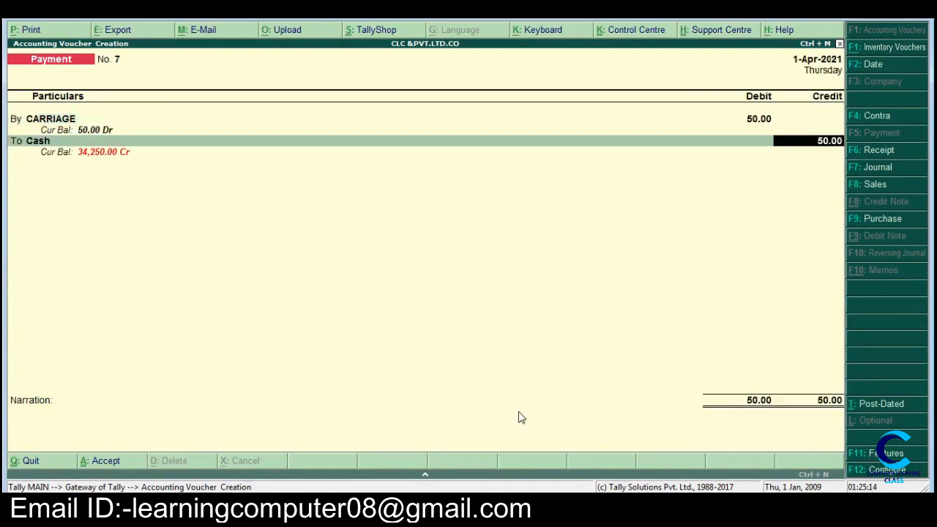
key("Return")
key("Return")
key("Return")
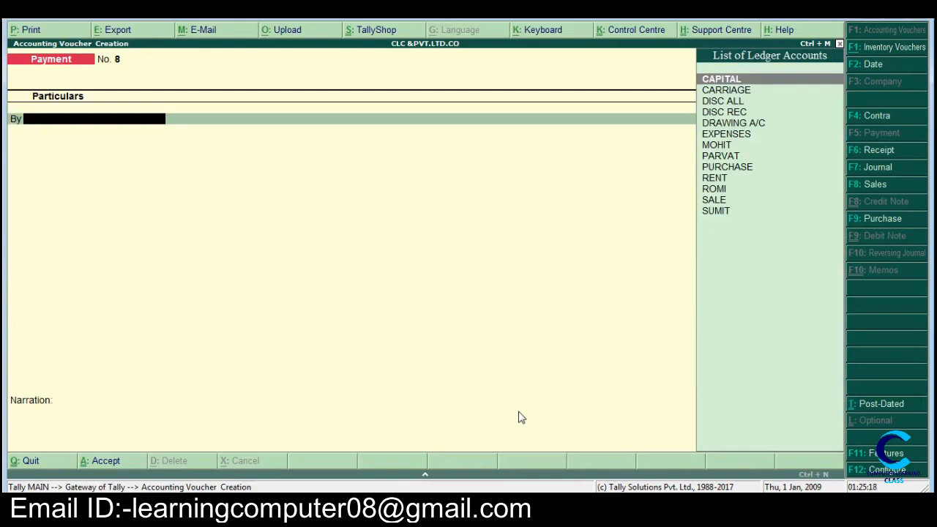
Step: Quit voucher entry and open the Balance Sheet report
key("Escape")
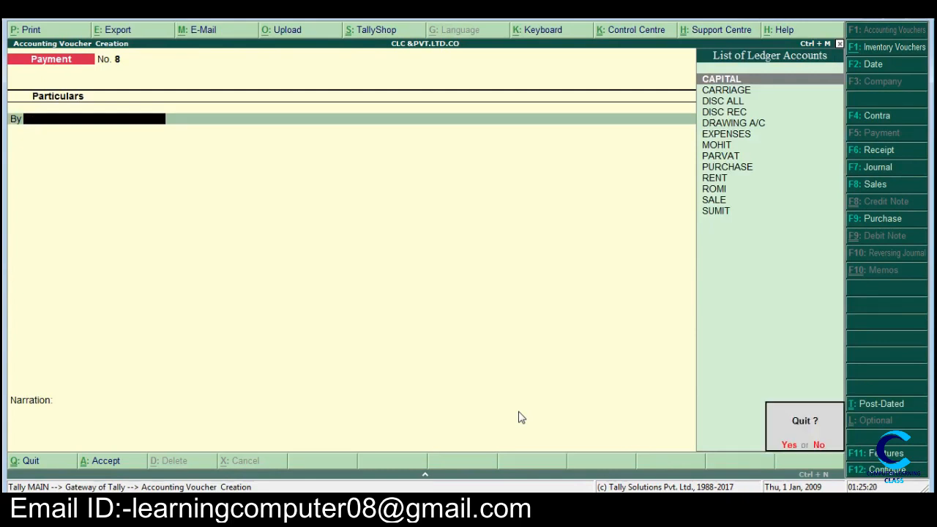
key("Return")
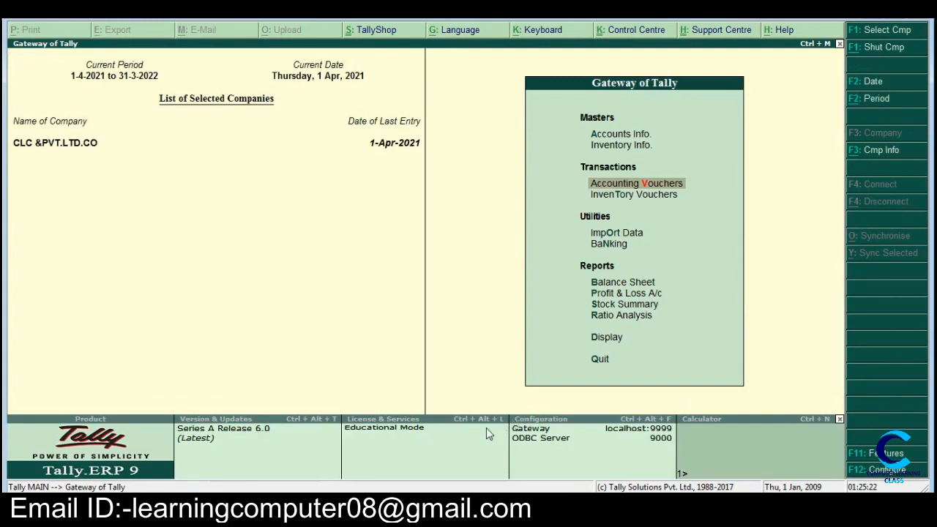
key("Down")
key("Down")
key("Down")
key("Down")
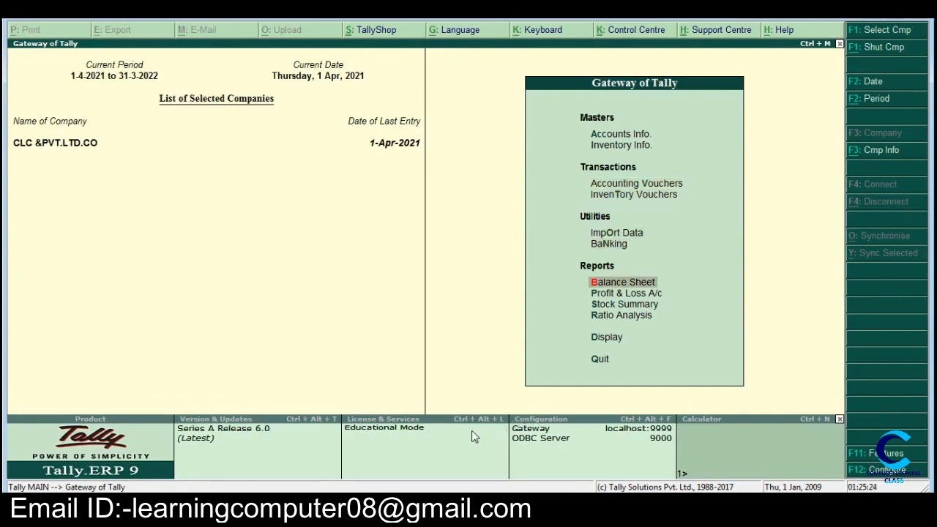
key("Return")
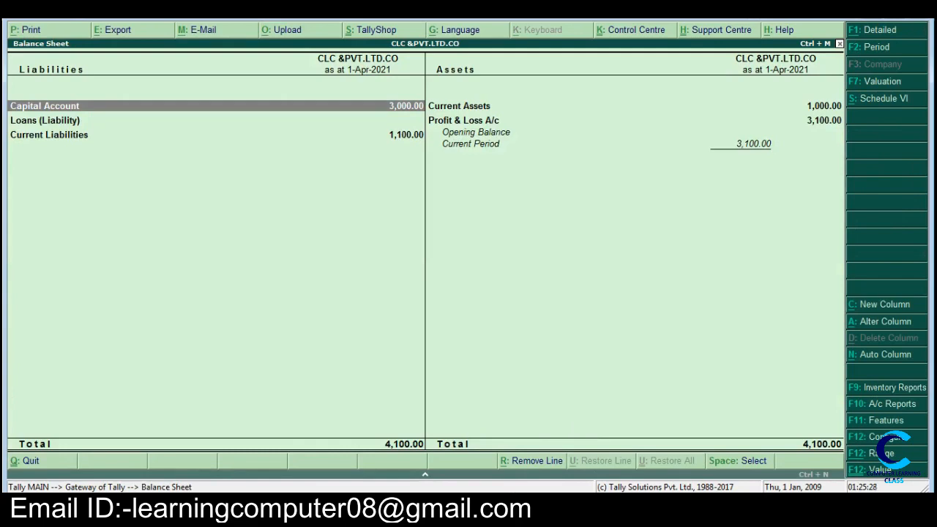
Step: Compare the Balance Sheet totals with the answer line (item t) in the Word document
mouse_move(317, 507)
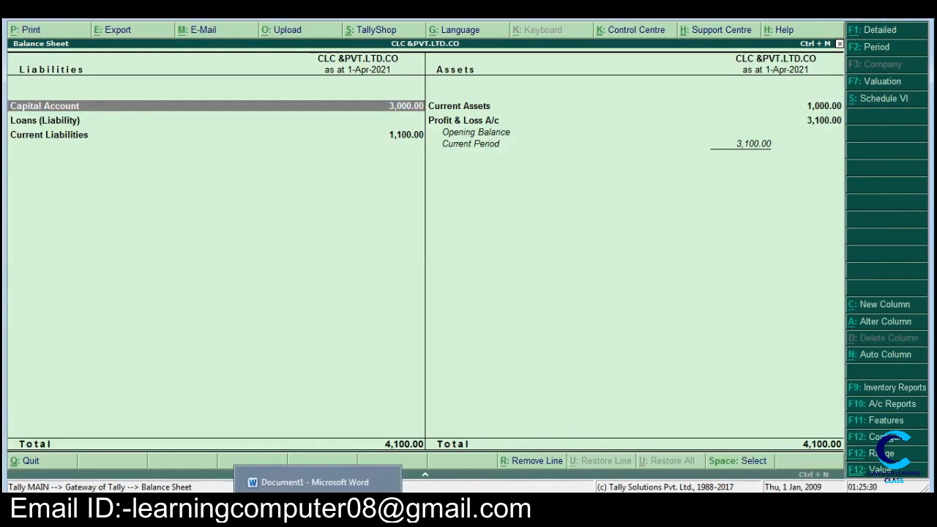
left_click(315, 482)
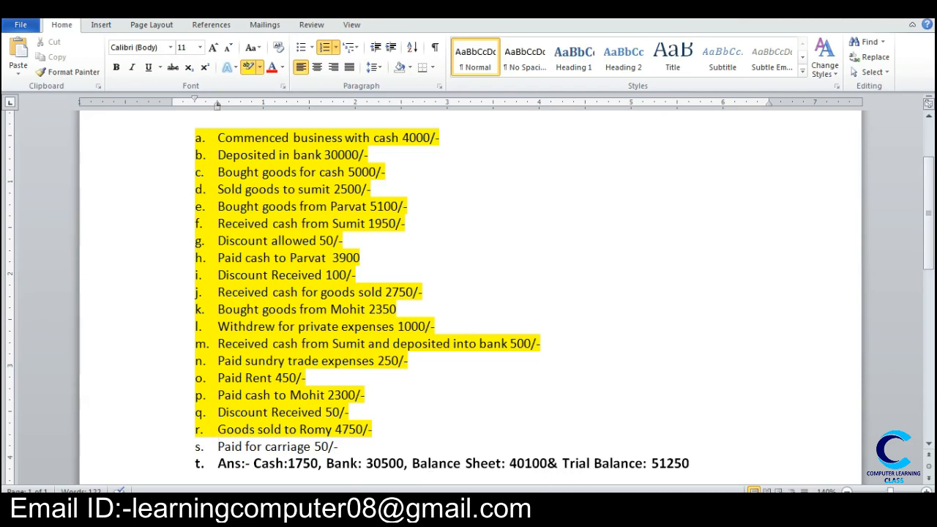
left_click(355, 507)
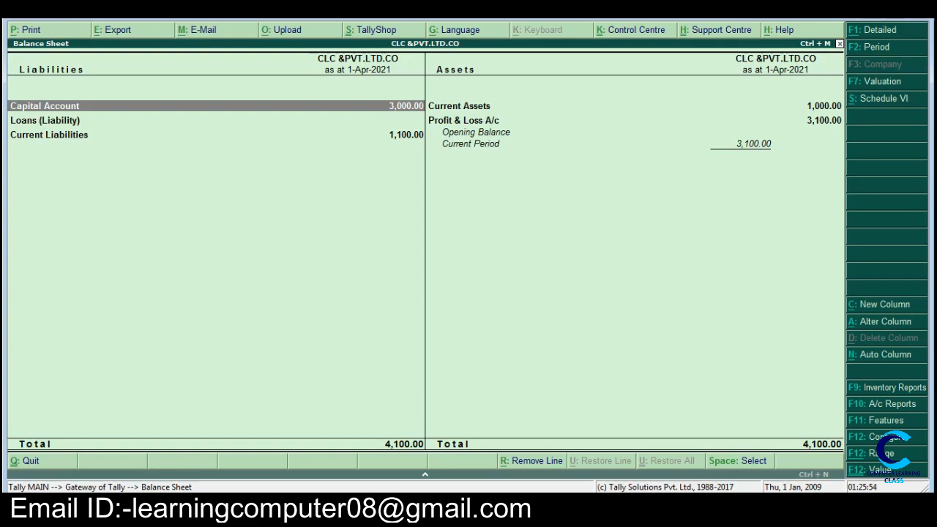
Step: Recheck the listed transaction amounts against the answer line in the Word document, and return to Tally
mouse_move(318, 510)
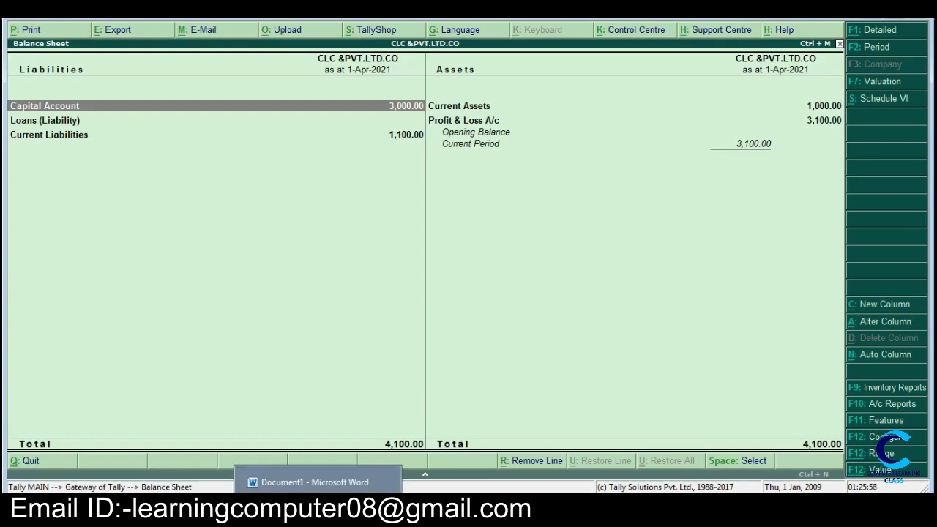
left_click(318, 510)
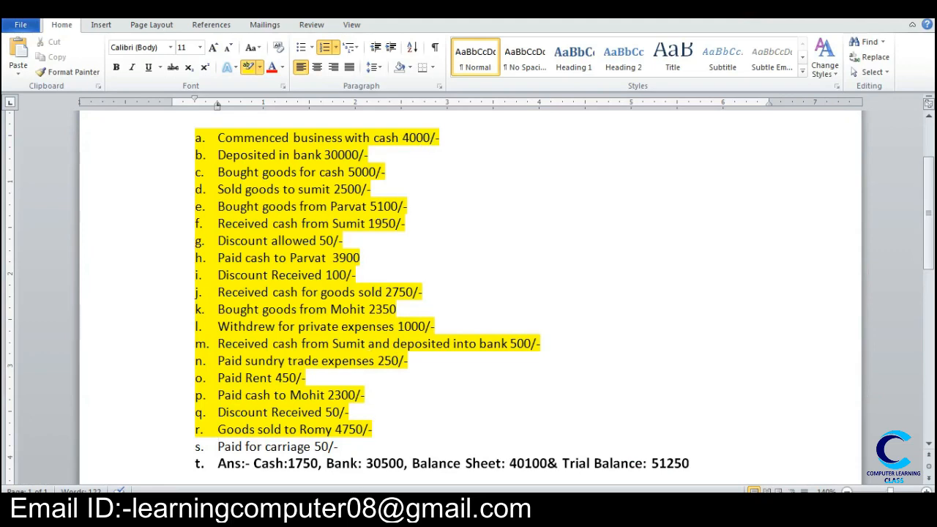
mouse_move(318, 512)
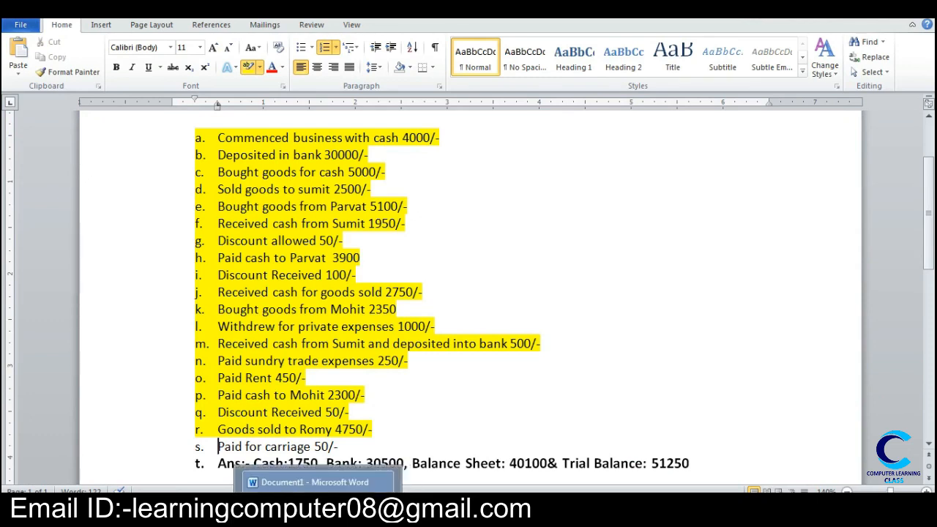
mouse_move(360, 513)
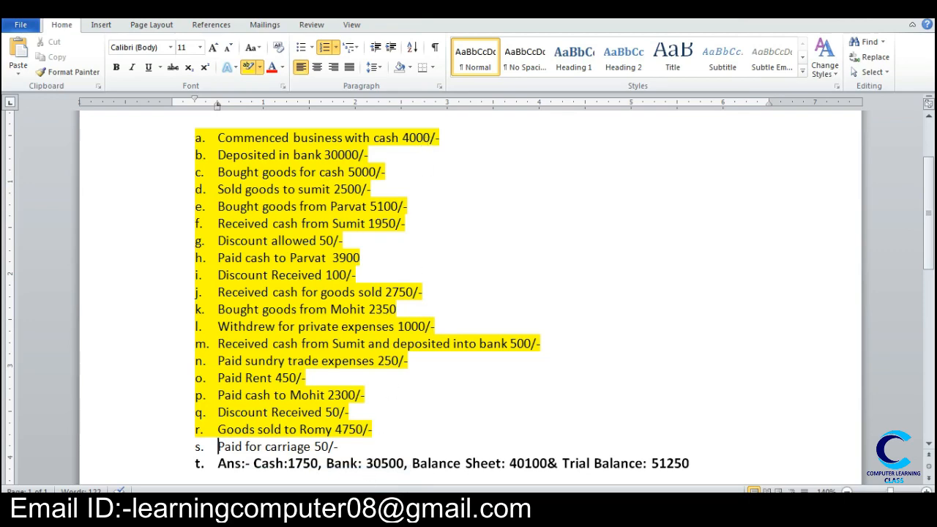
key("alt+Tab")
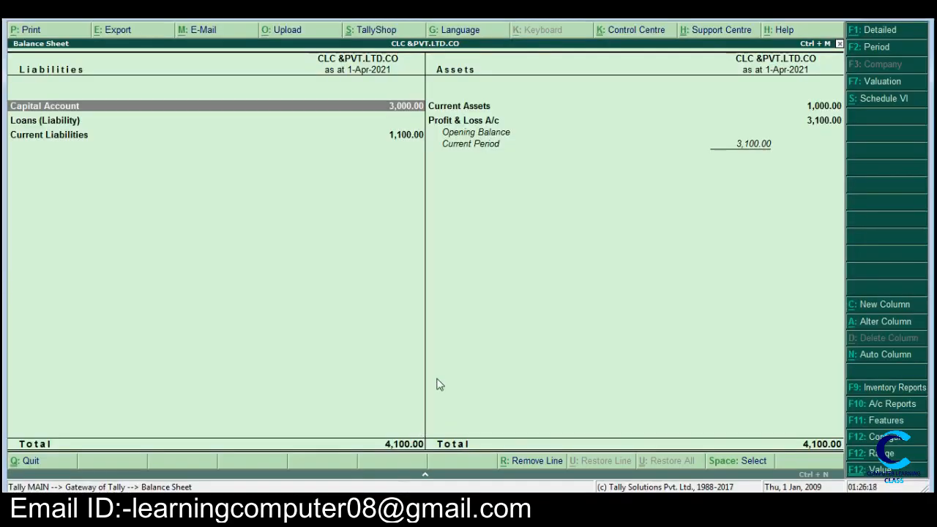
Step: Leave the Balance Sheet and open the Day Book
key("Escape")
key("Down")
key("Down")
key("Down")
key("Down")
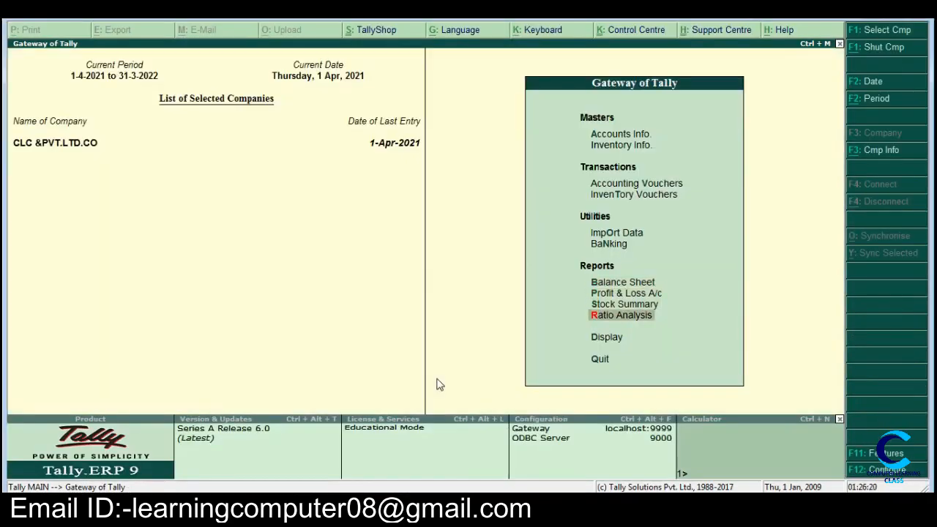
key("Return")
key("Down")
key("Down")
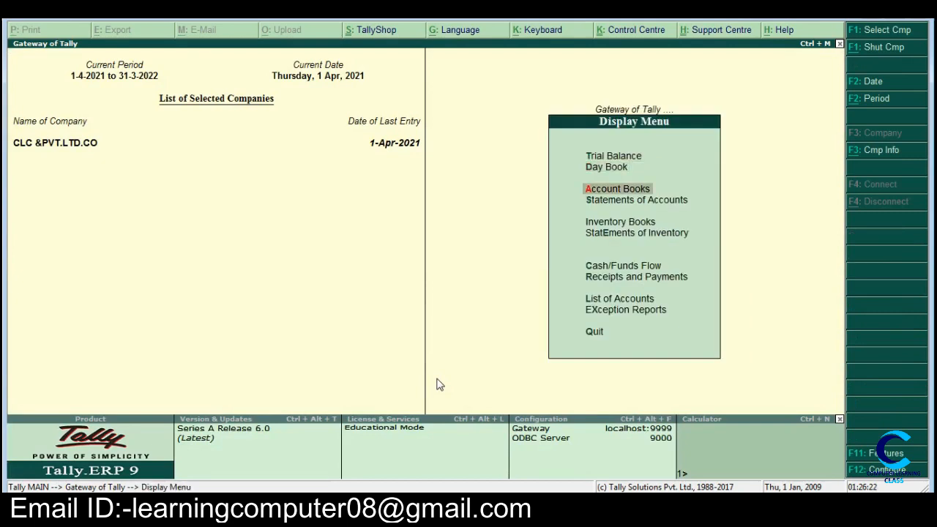
key("Up")
key("Return")
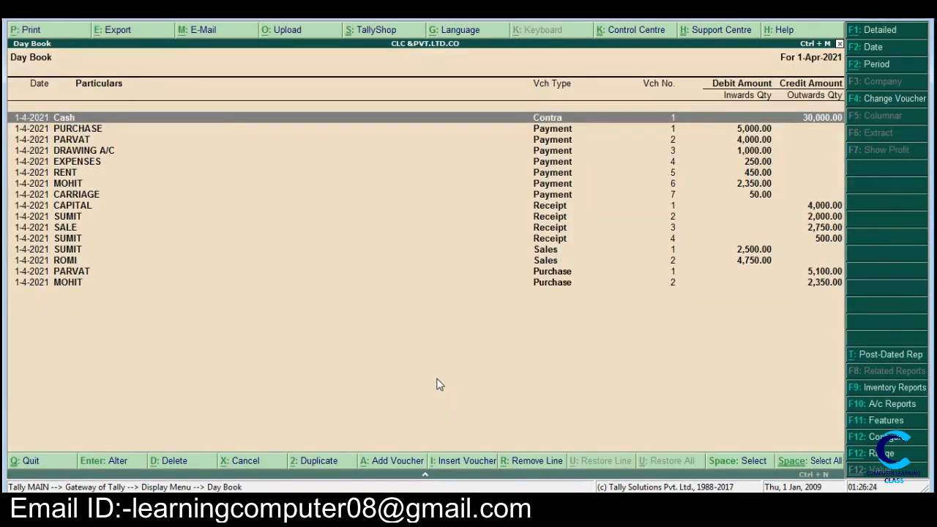
Step: Open the CAPITAL receipt voucher from the Day Book, set its amount to 40000 and save it
key("Down")
key("Down")
key("Down")
key("Down")
key("Down")
key("Down")
key("Down")
key("Down")
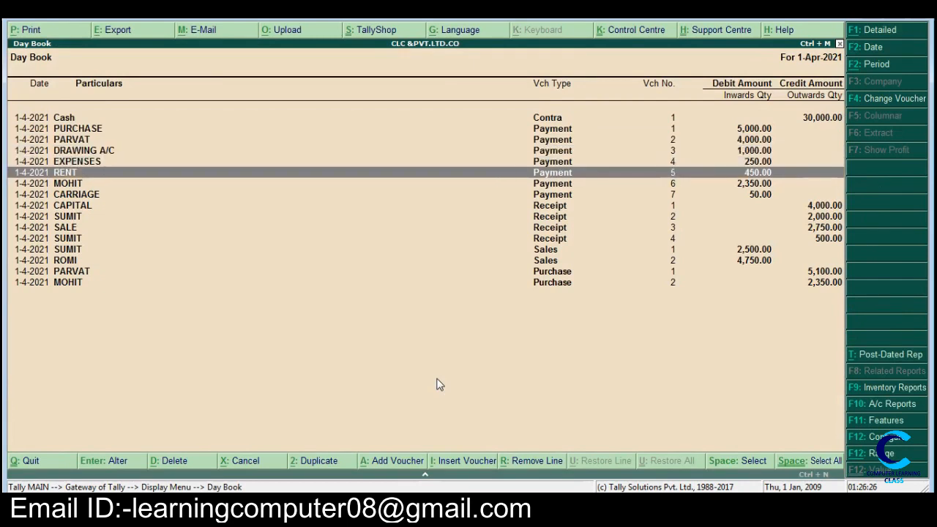
key("Return")
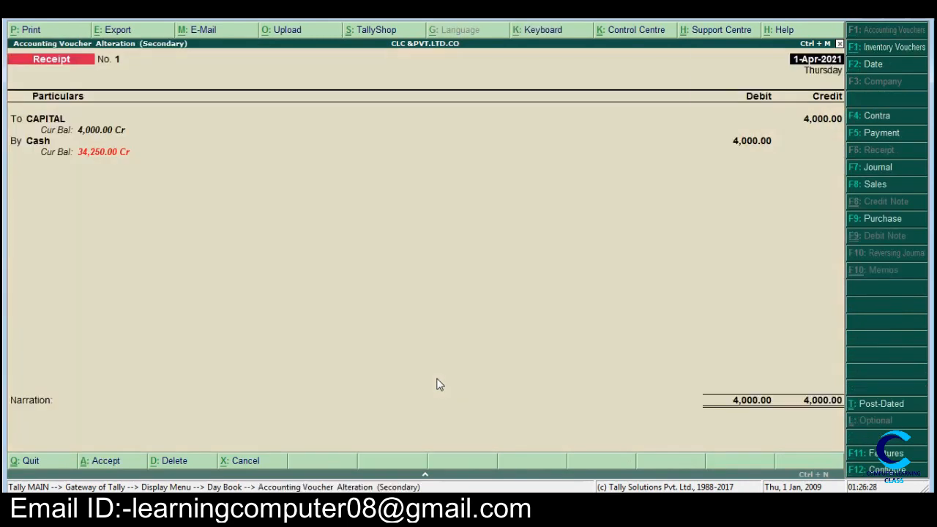
type("40000")
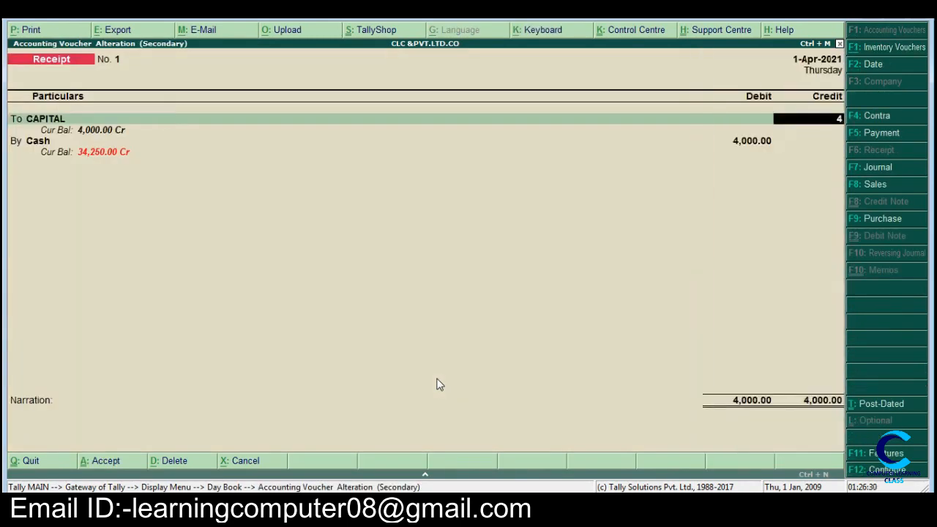
key("Return")
key("Return")
key("Return")
key("Return")
key("Return")
key("Return")
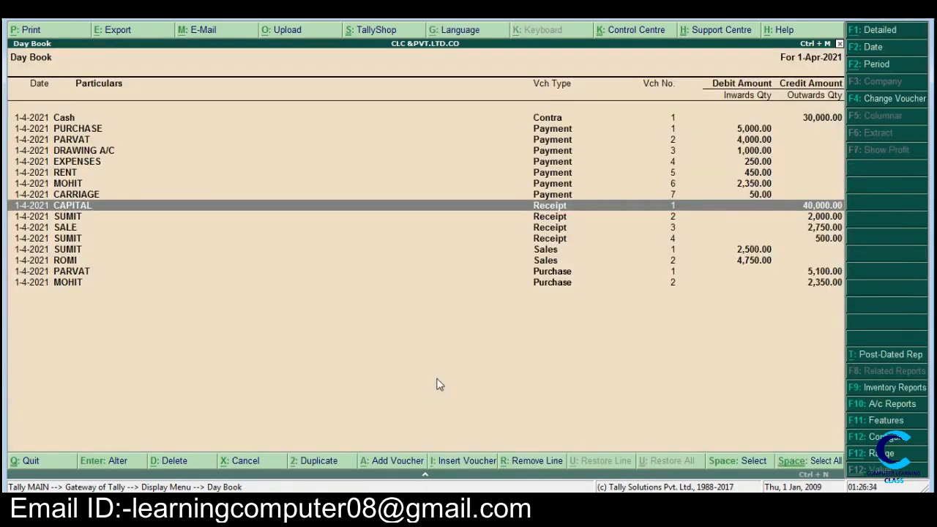
Step: Leave the Day Book and reopen the Balance Sheet to check its totals
key("Escape")
key("Escape")
key("Escape")
key("Escape")
key("Down")
key("Down")
key("Down")
key("Down")
key("Down")
key("Down")
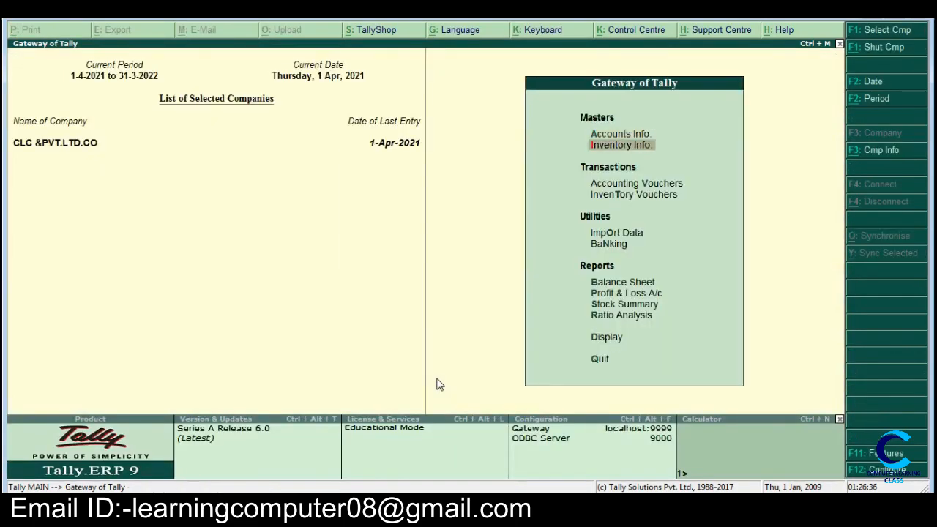
key("Return")
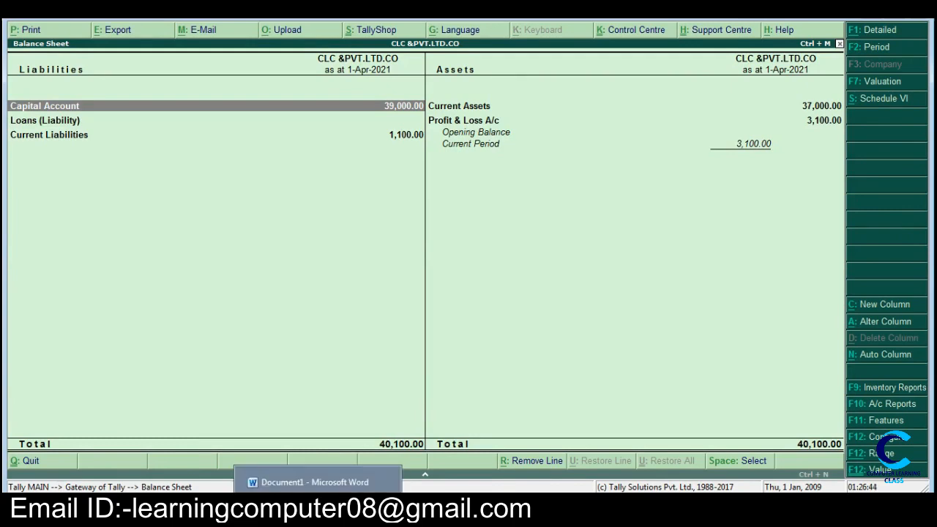
Step: Correct the commenced-business cash amount in item a of the Word list to 40000
left_click(317, 481)
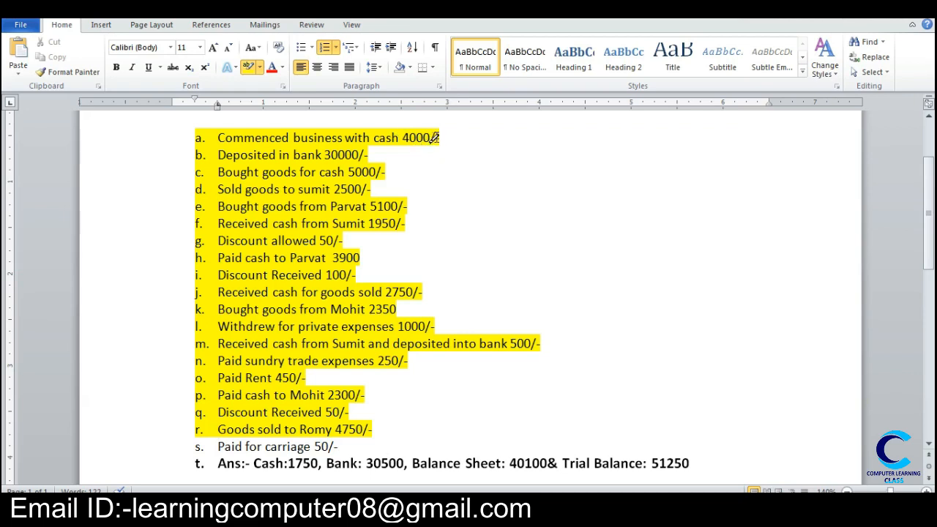
key("Up")
key("Up")
key("Up")
key("Up")
key("Up")
key("Up")
key("Up")
key("Up")
key("Up")
key("Up")
key("Up")
key("Up")
key("Up")
key("Up")
key("Up")
key("Up")
key("Up")
key("Up")
key("End")
key("Left")
key("Left")
type("0")
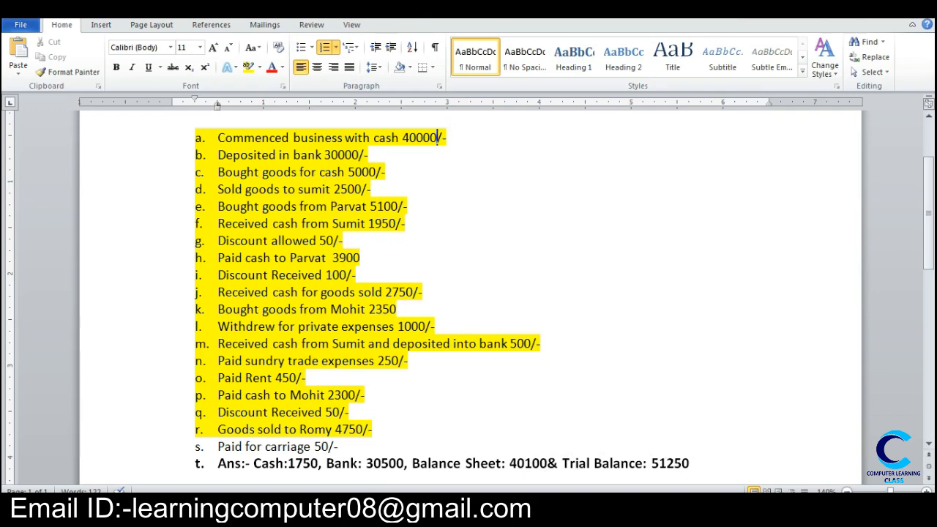
Step: Switch back to Tally, leave the Balance Sheet and open the Trial Balance to check its grand totals
left_click(389, 504)
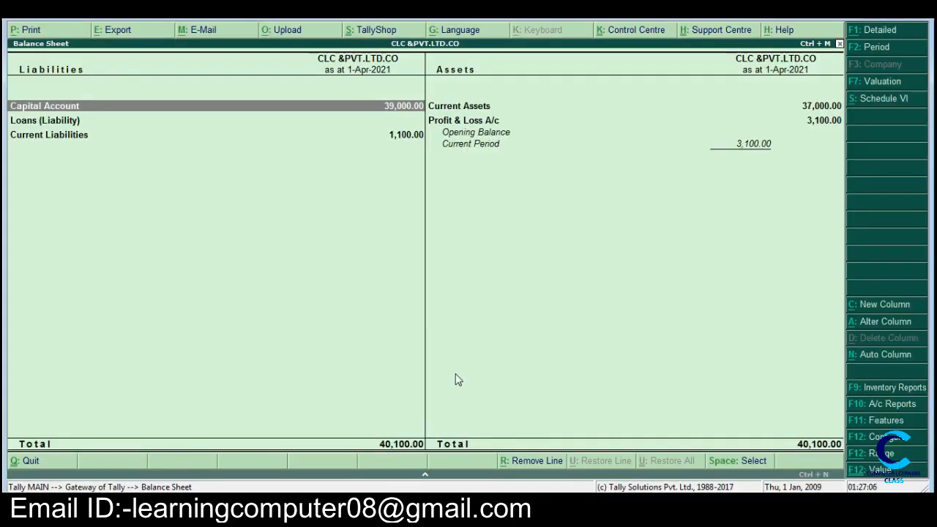
key("Escape")
key("Escape")
key("Escape")
key("Down")
key("Down")
key("Down")
key("Down")
key("Down")
key("Down")
key("Down")
key("Down")
key("Down")
key("Down")
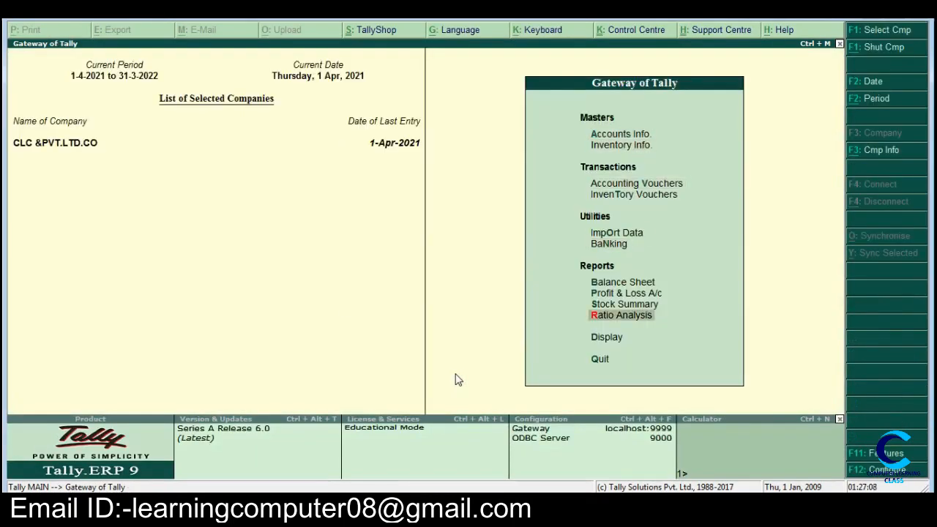
key("Return")
key("Return")
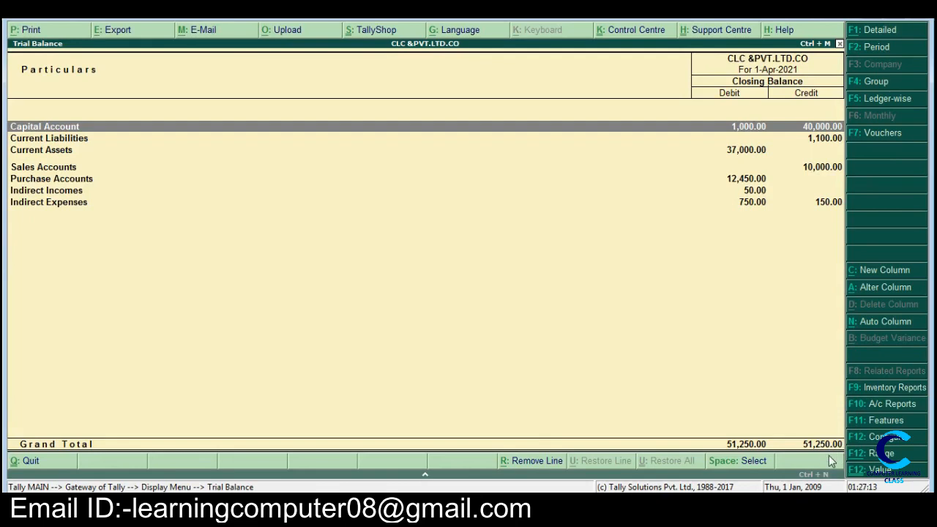
Step: Close the Trial Balance and open the Cash/Bank Books summary from the account books
key("Escape")
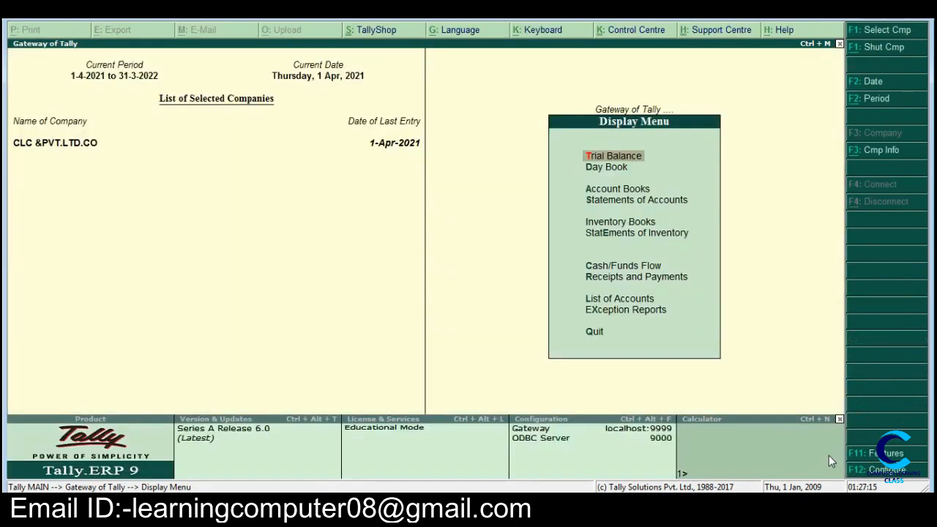
key("Down")
key("Down")
key("Return")
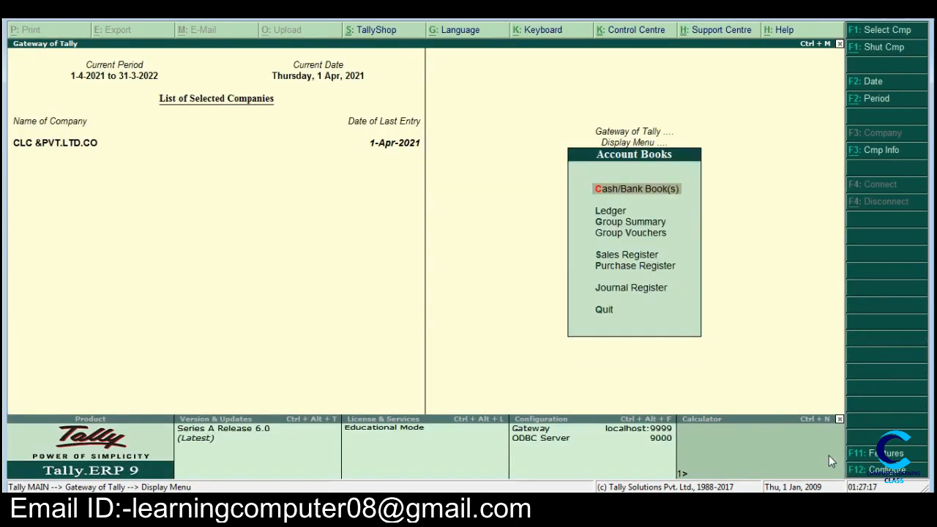
key("Return")
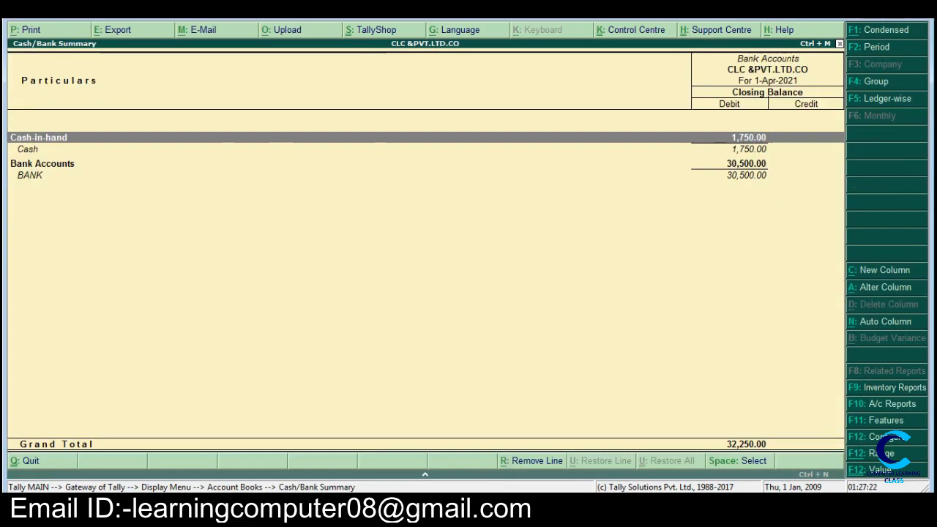
Step: Compare the cash and bank closing balances with the answer line in Word, and leave Tally's Cash/Bank Summary
left_click(479, 510)
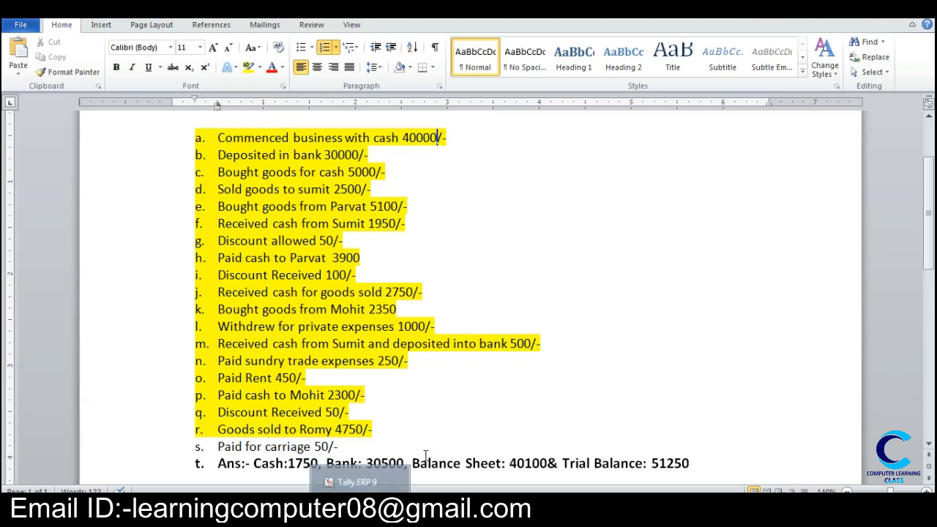
left_click(410, 510)
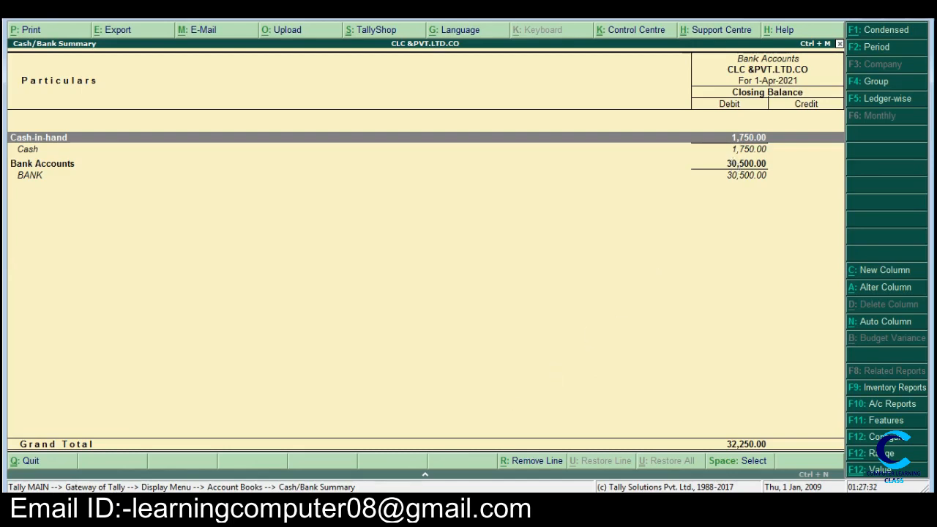
left_click(335, 509)
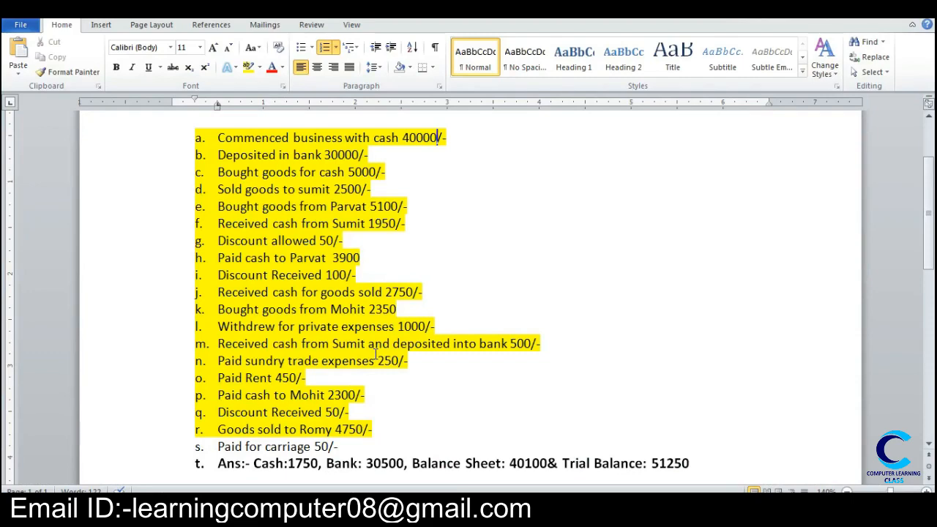
key("alt+Tab")
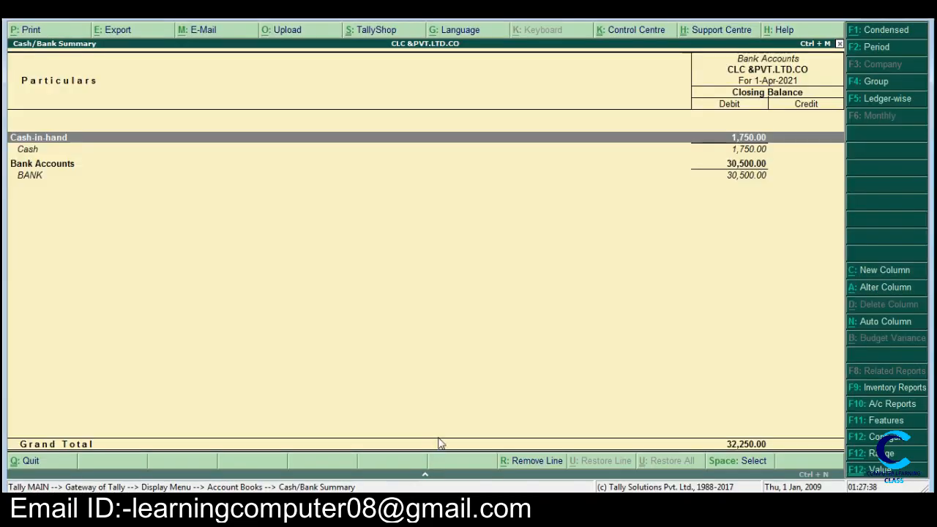
key("Escape")
key("Escape")
key("Escape")
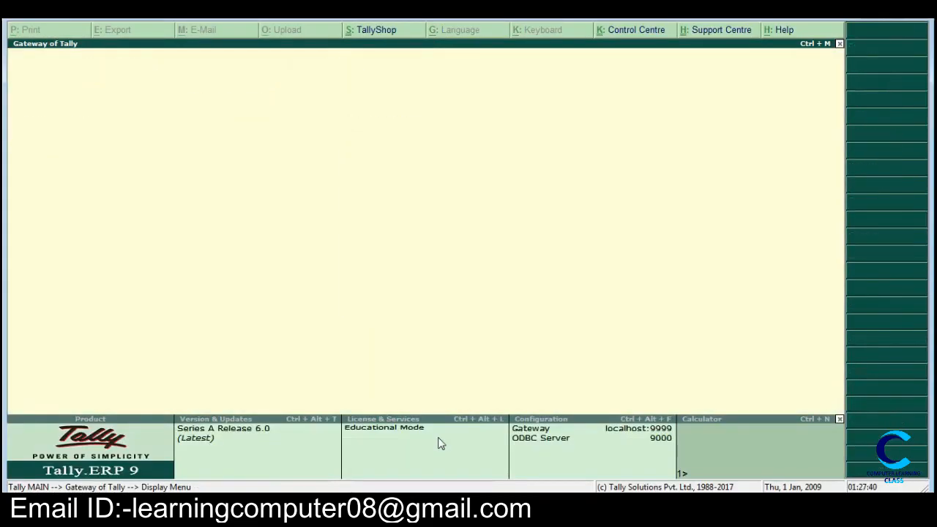